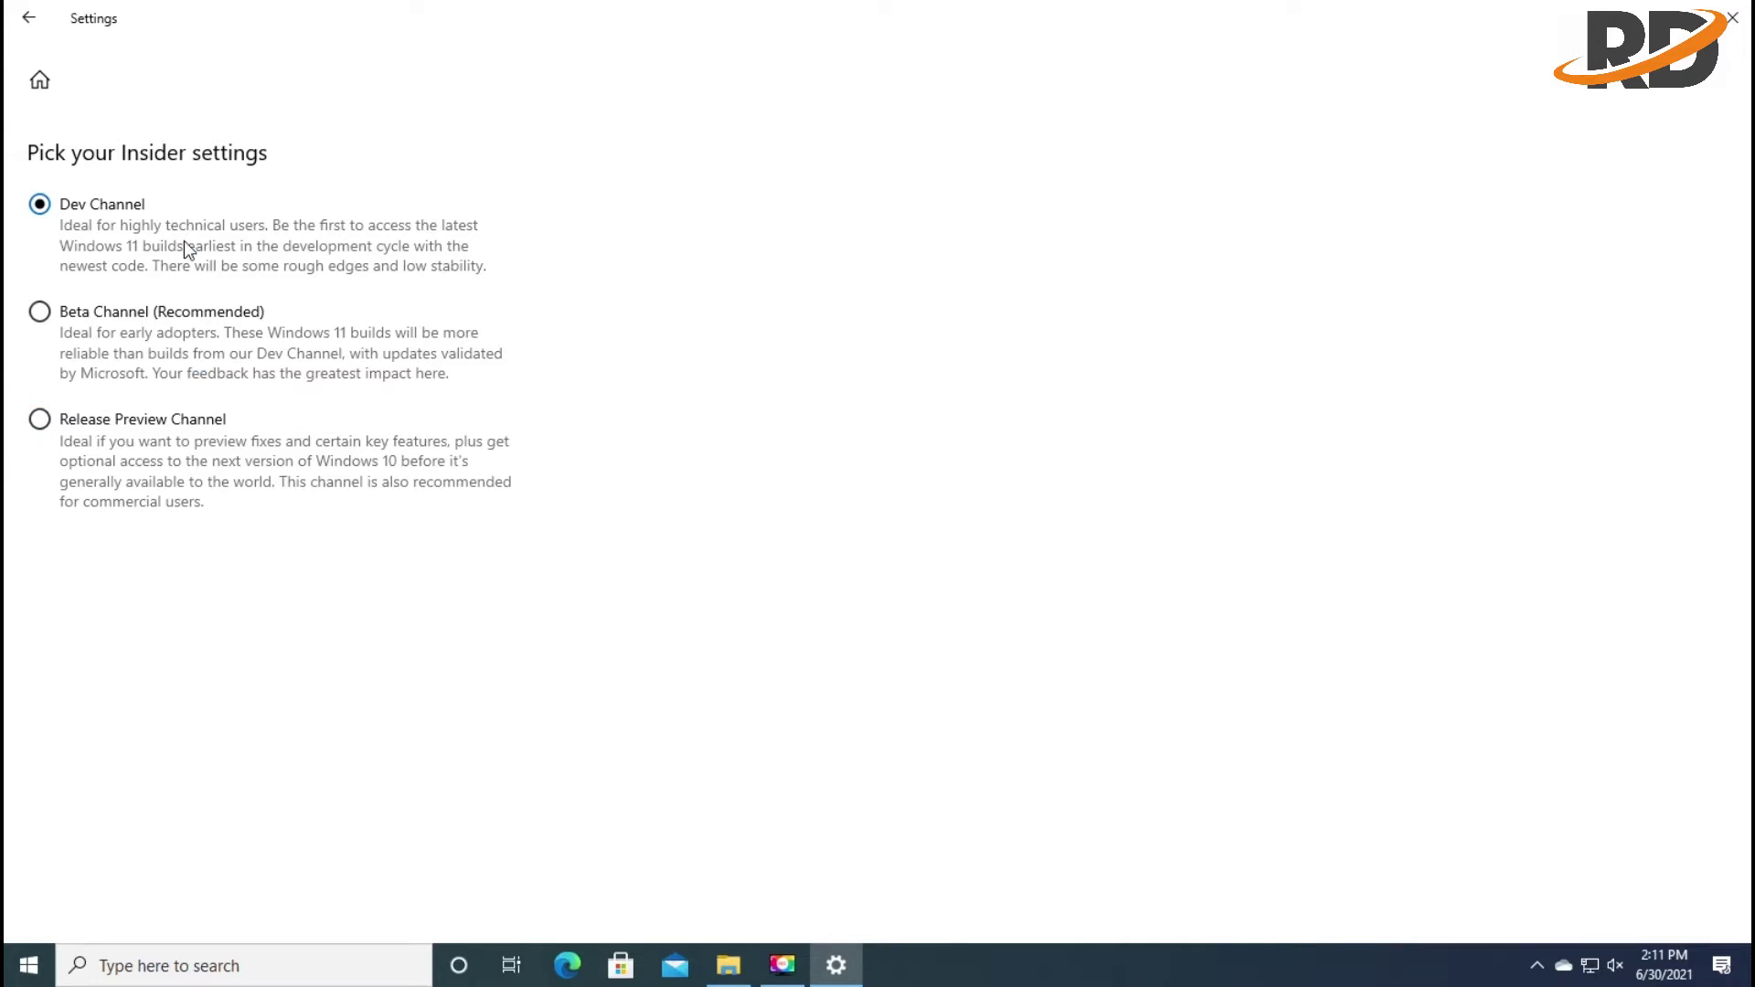
Go back to the Windows Insider Program page, now showing Dev Channel as the chosen channel
click(21, 13)
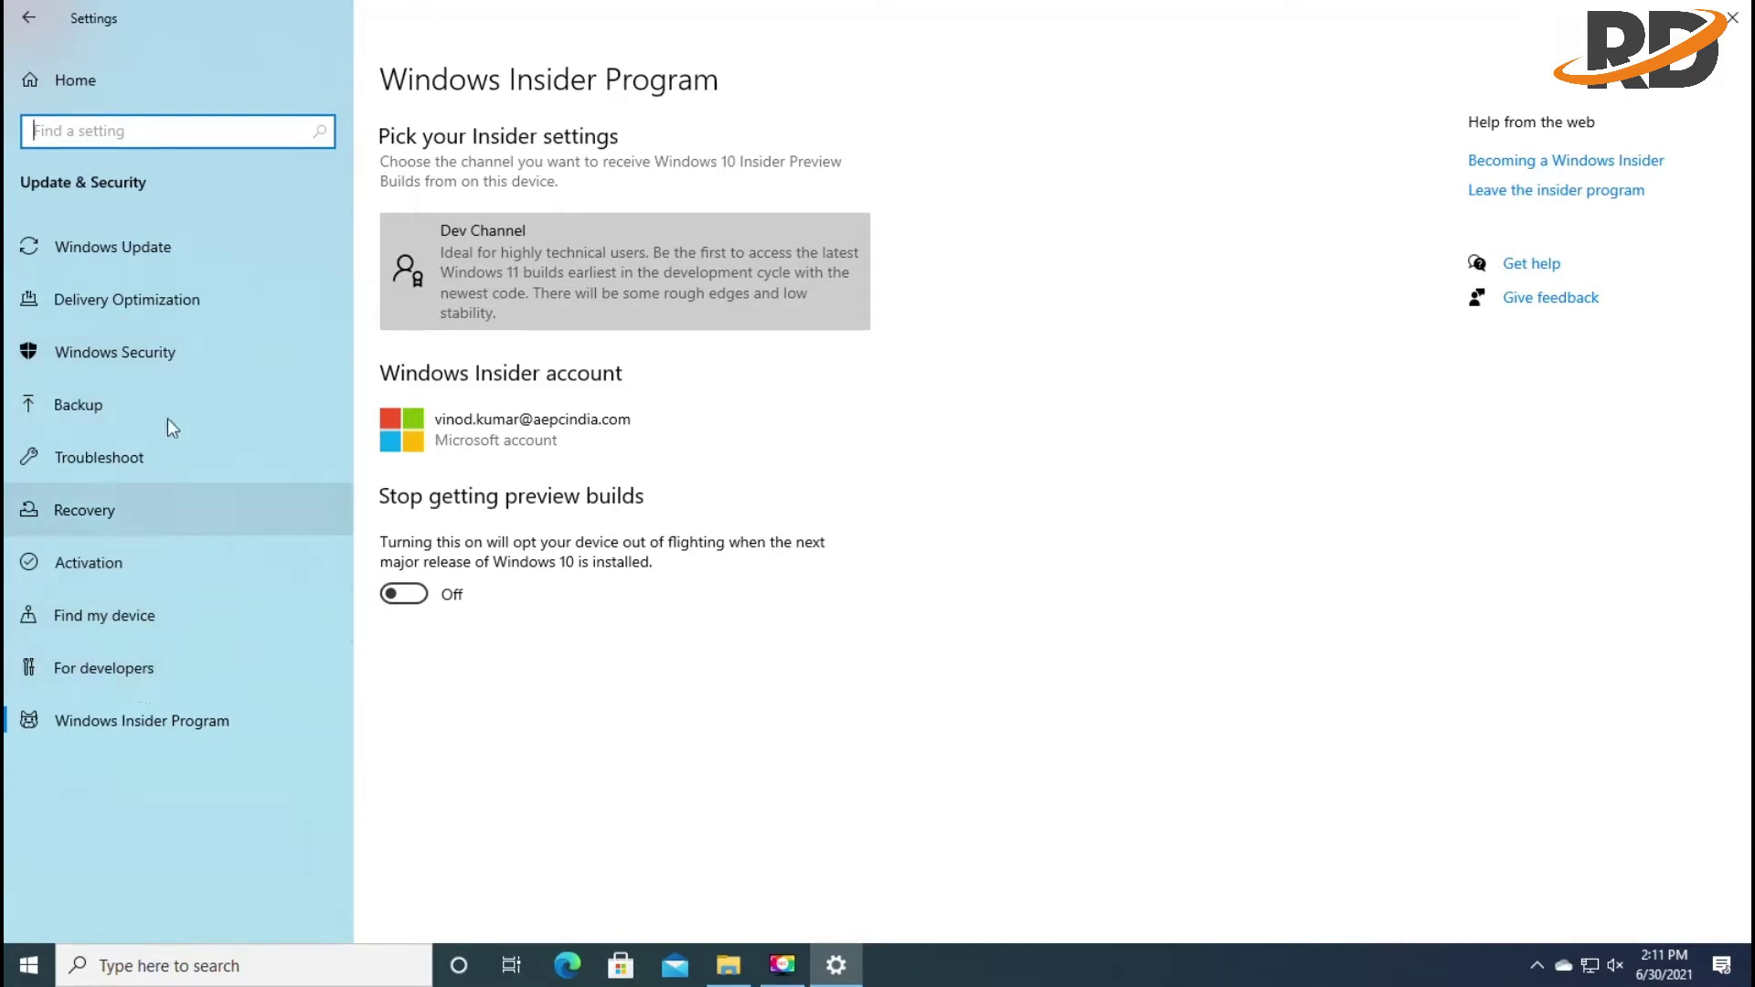
Check Windows Update for updates and highlight the Windows 11 Insider Preview 10.0.22000.51 build name
click(196, 247)
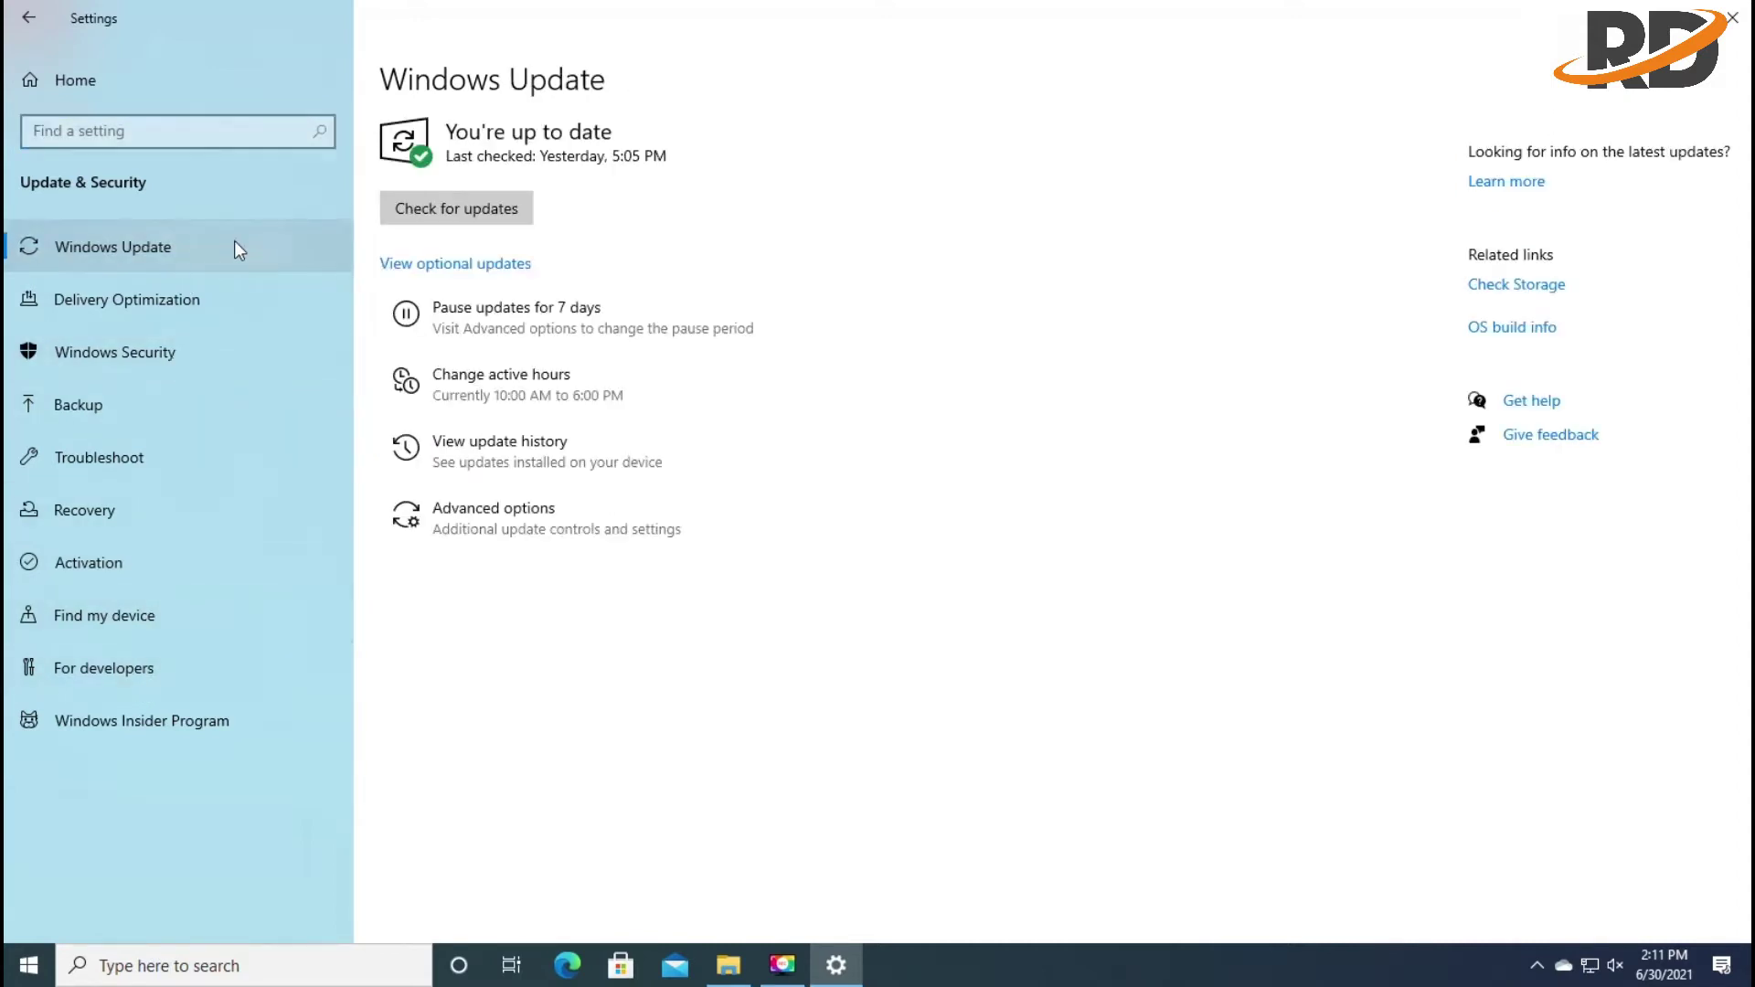
click(468, 207)
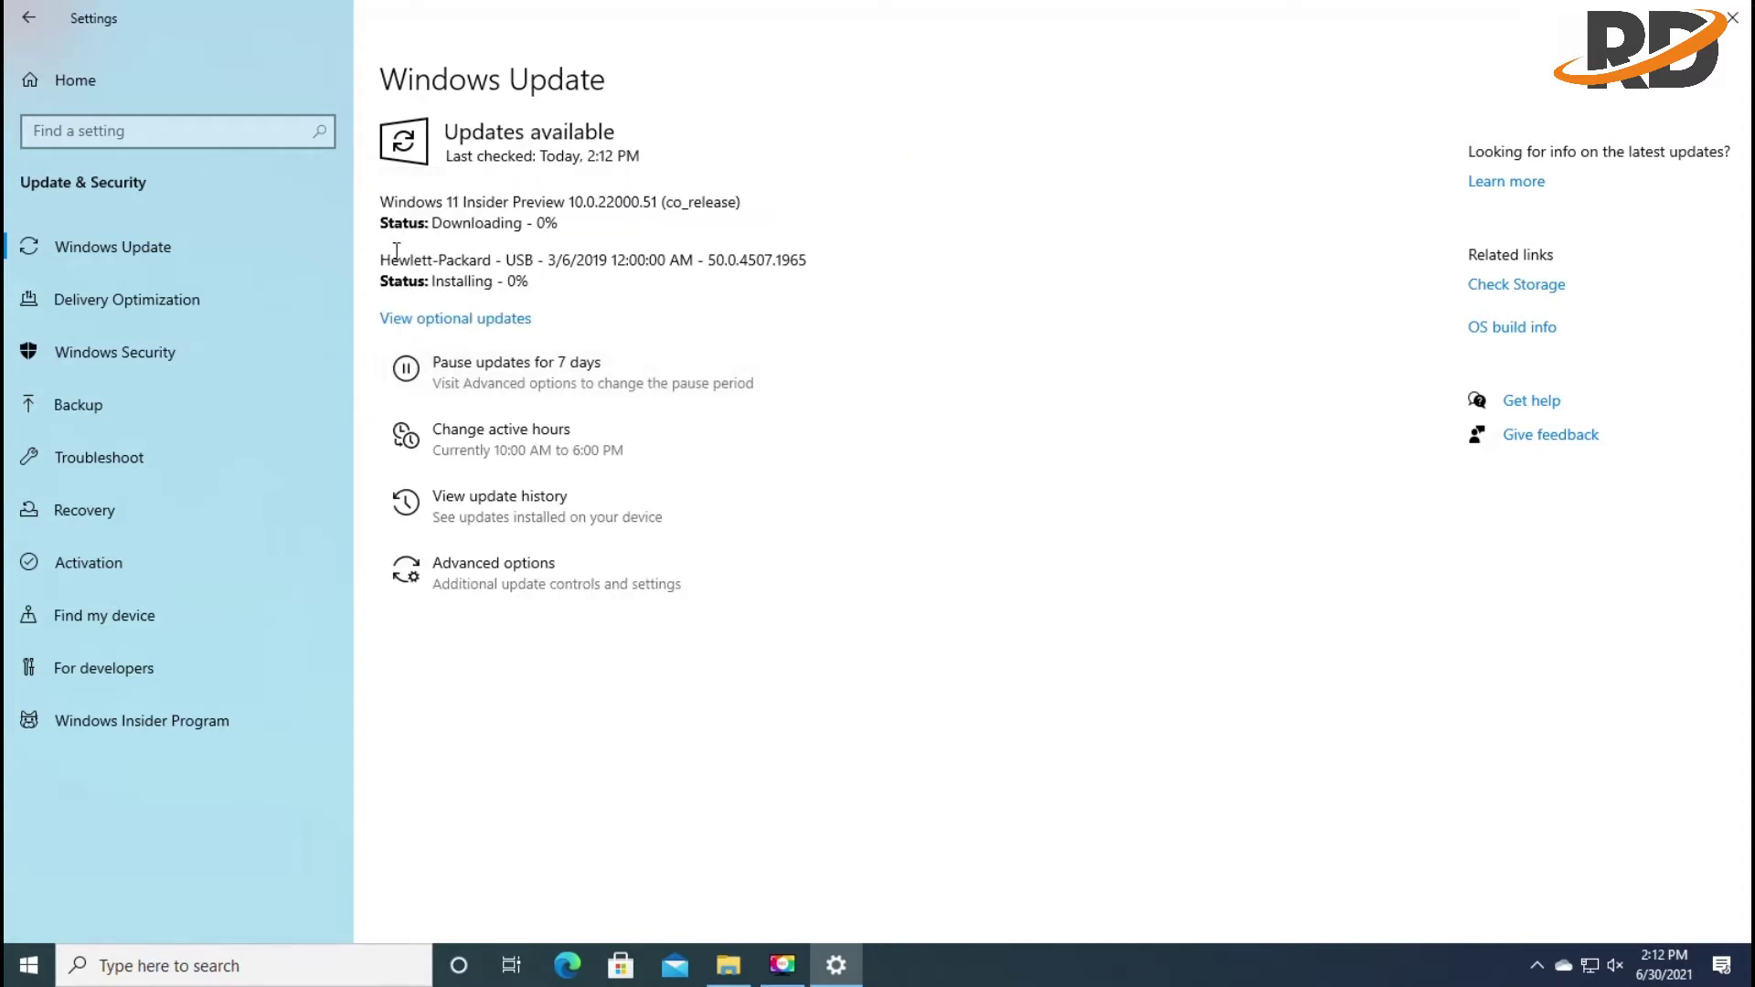
double_click(407, 260)
drag(382, 200, 741, 209)
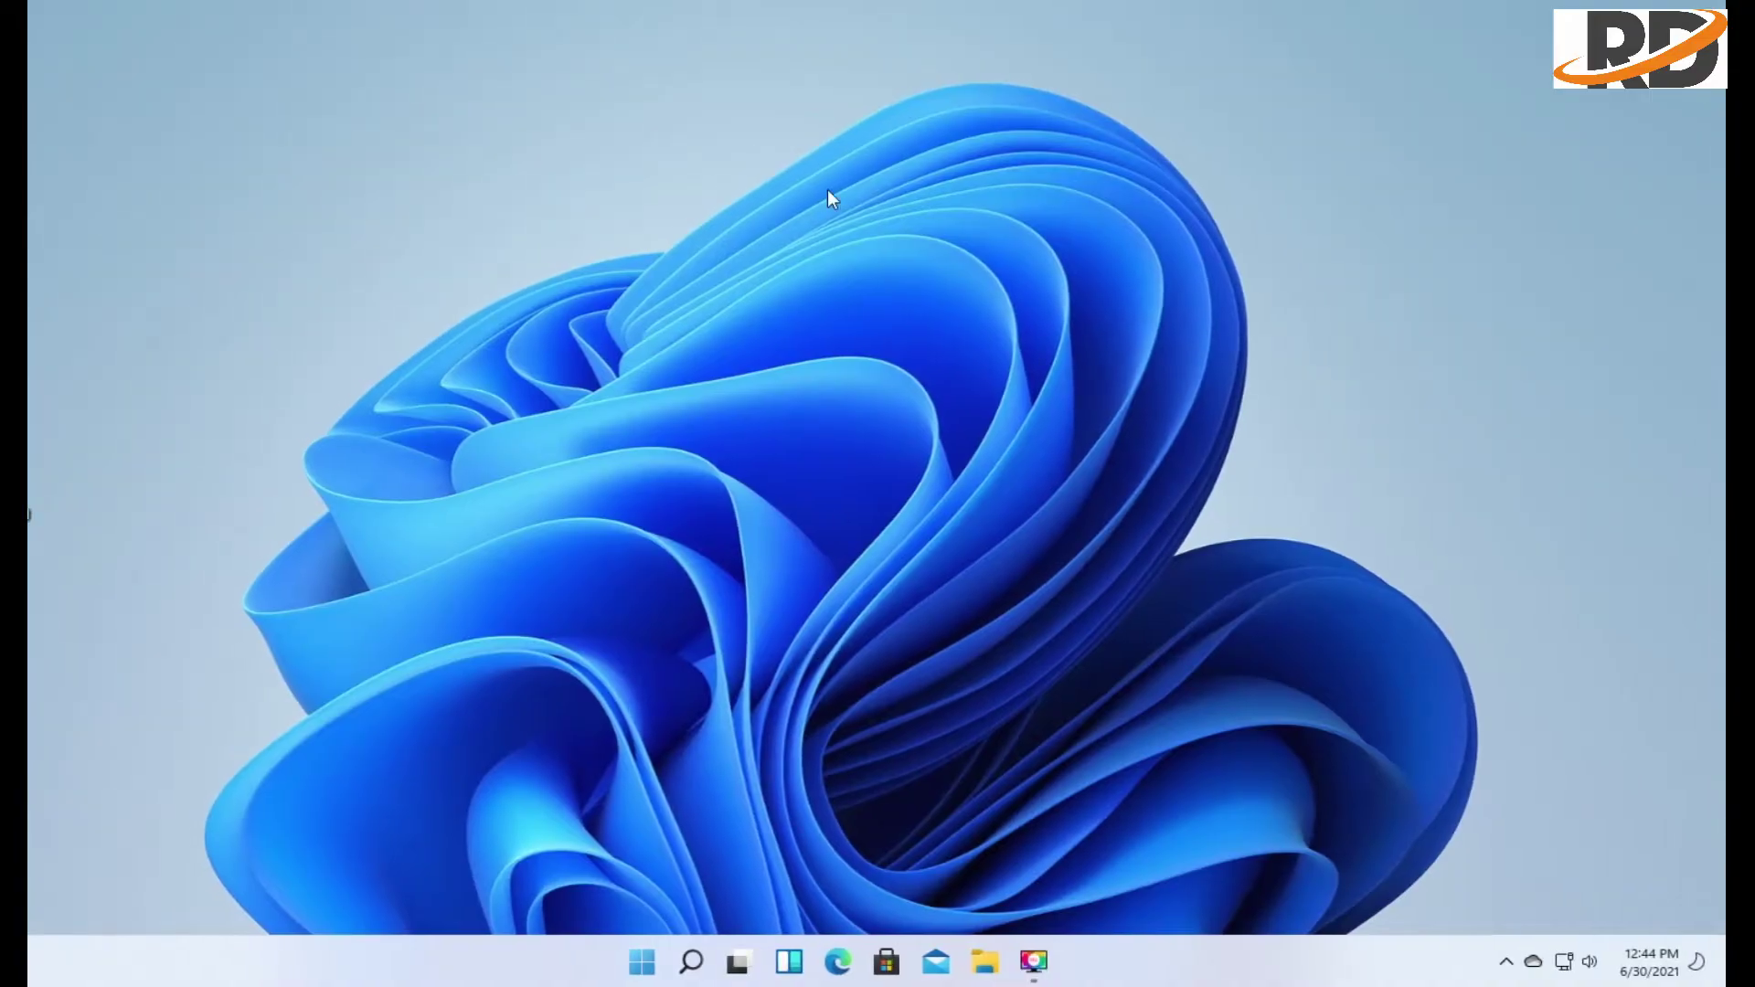
right_click(829, 198)
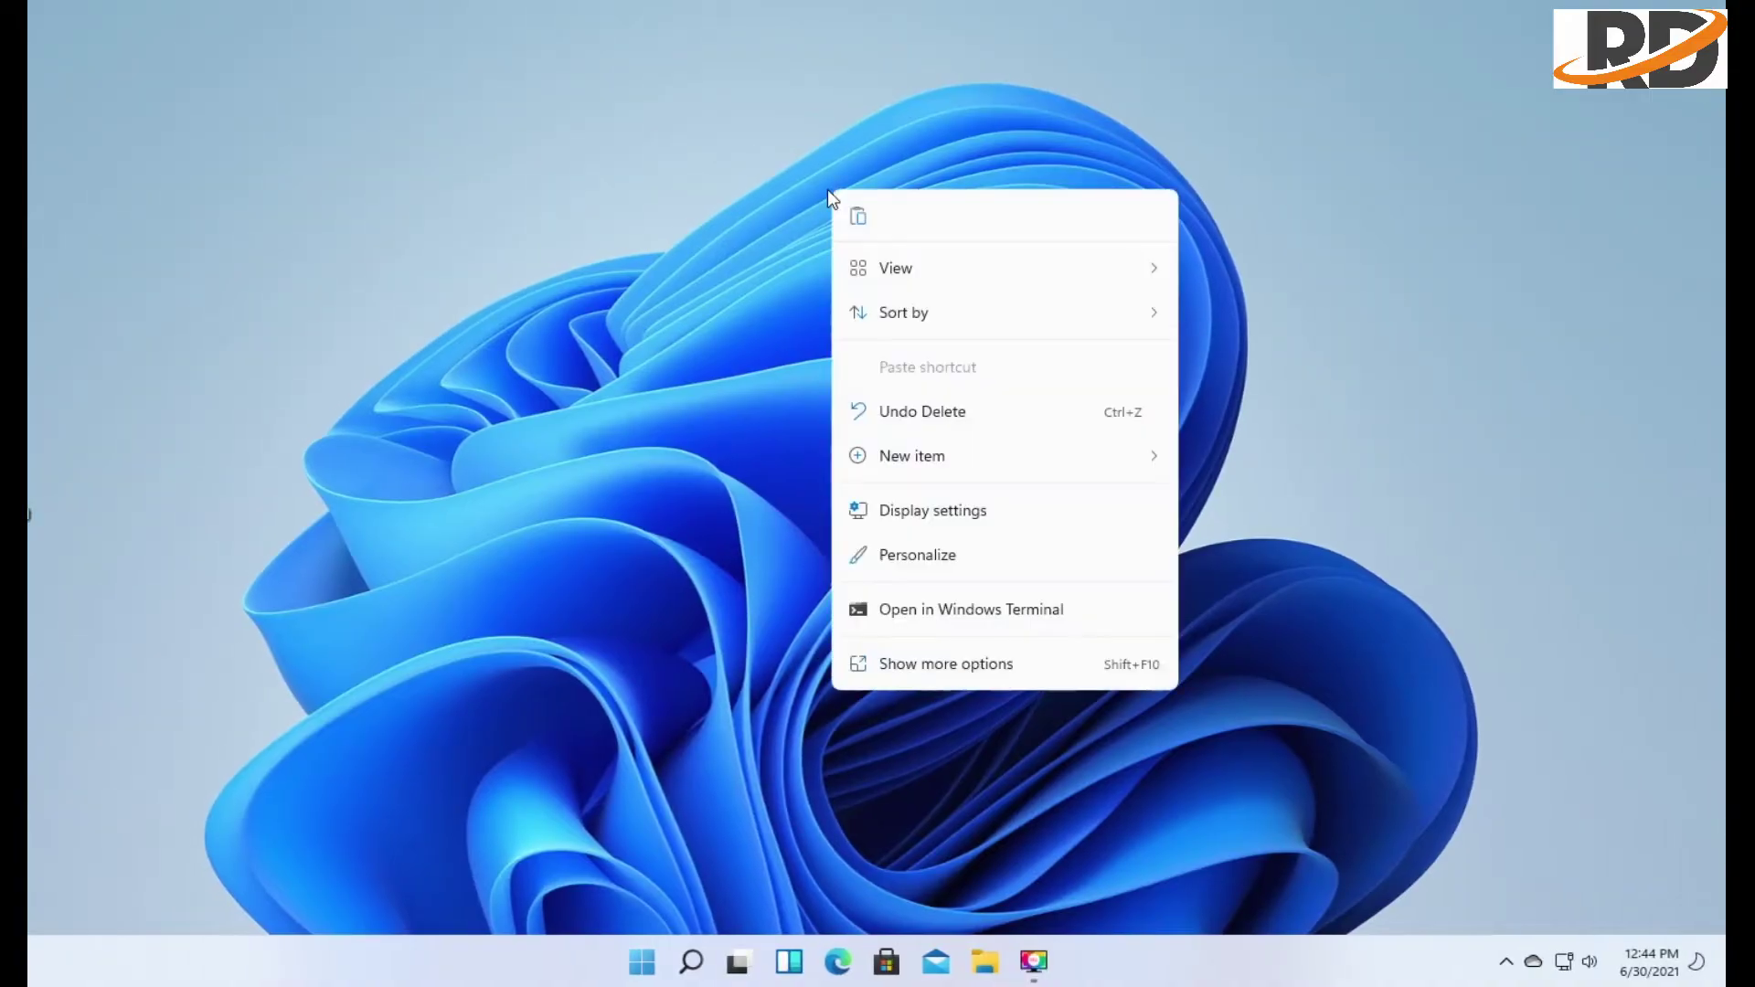
mouse_move(893, 271)
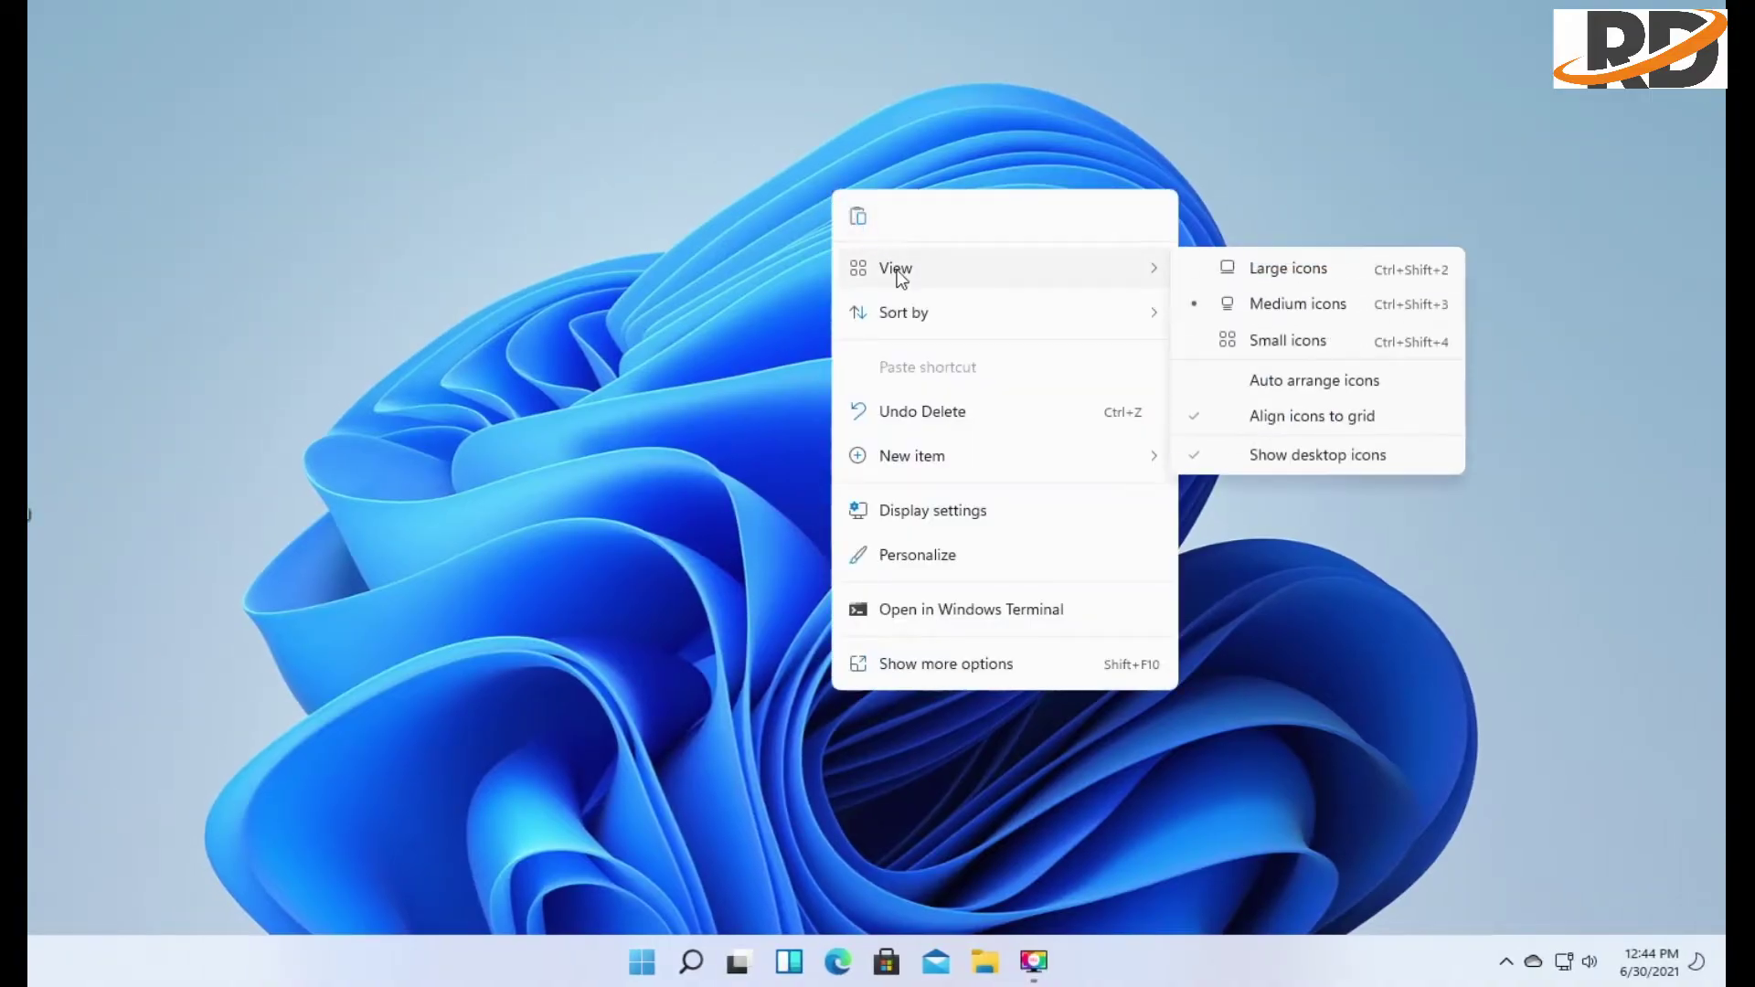
mouse_move(1128, 319)
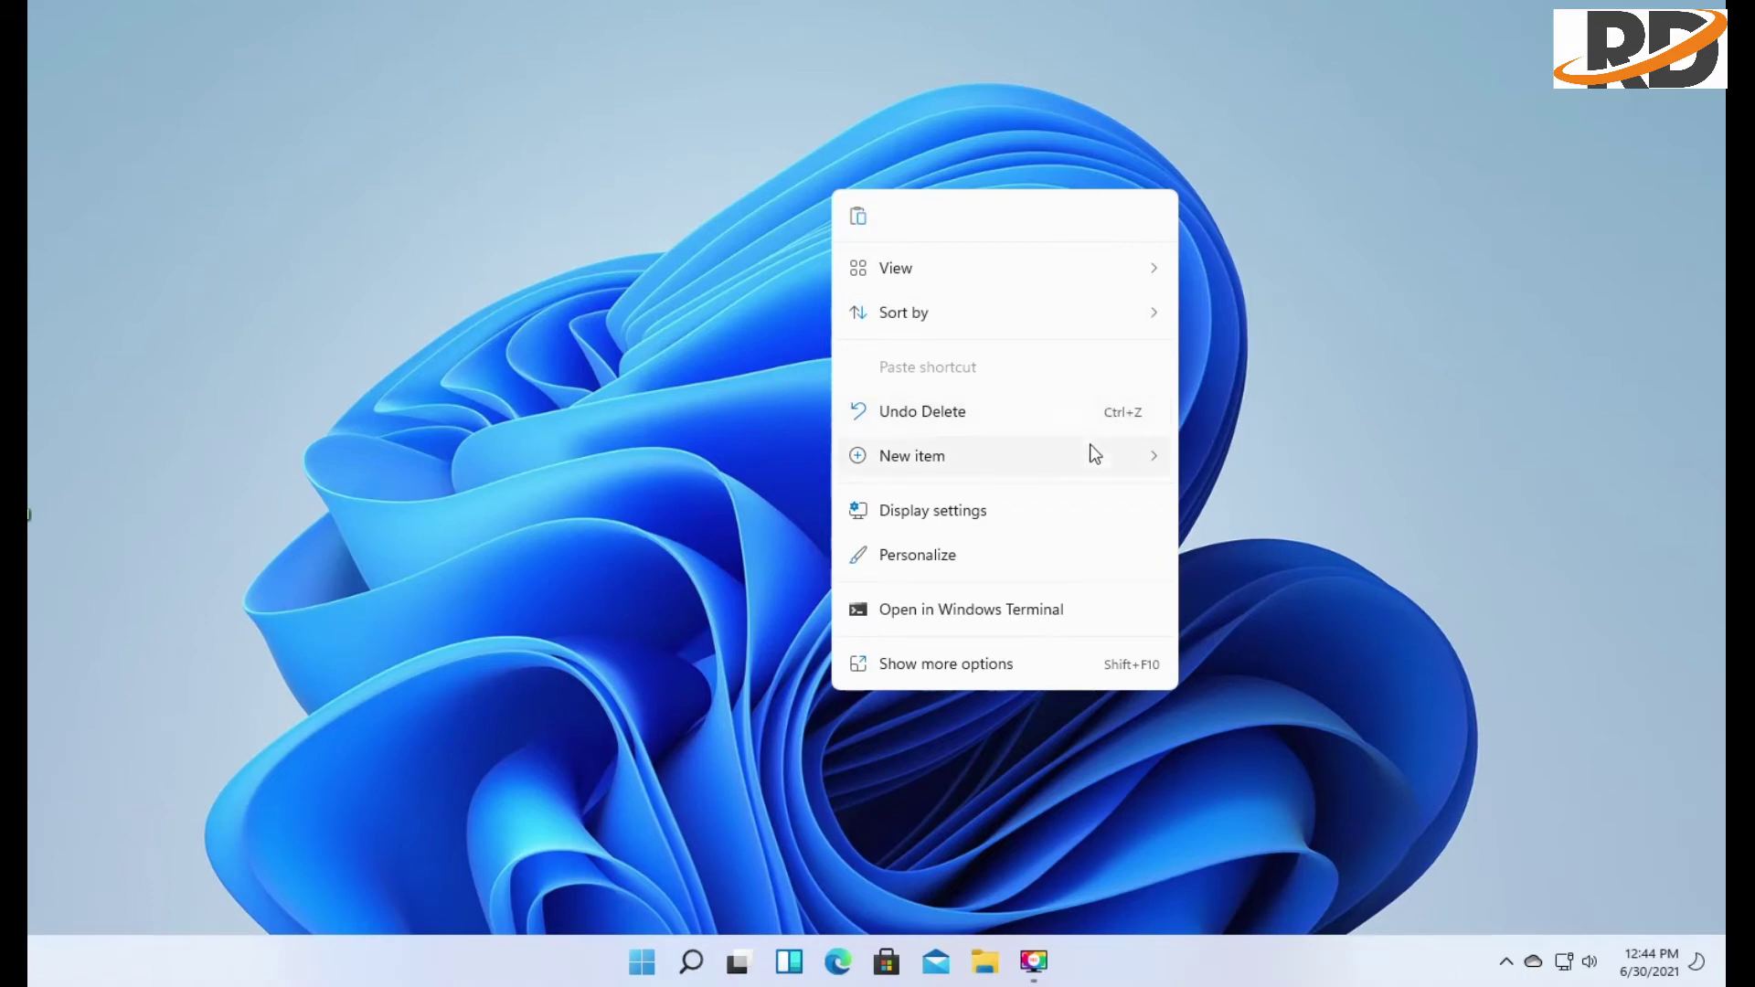
mouse_move(1089, 462)
click(964, 666)
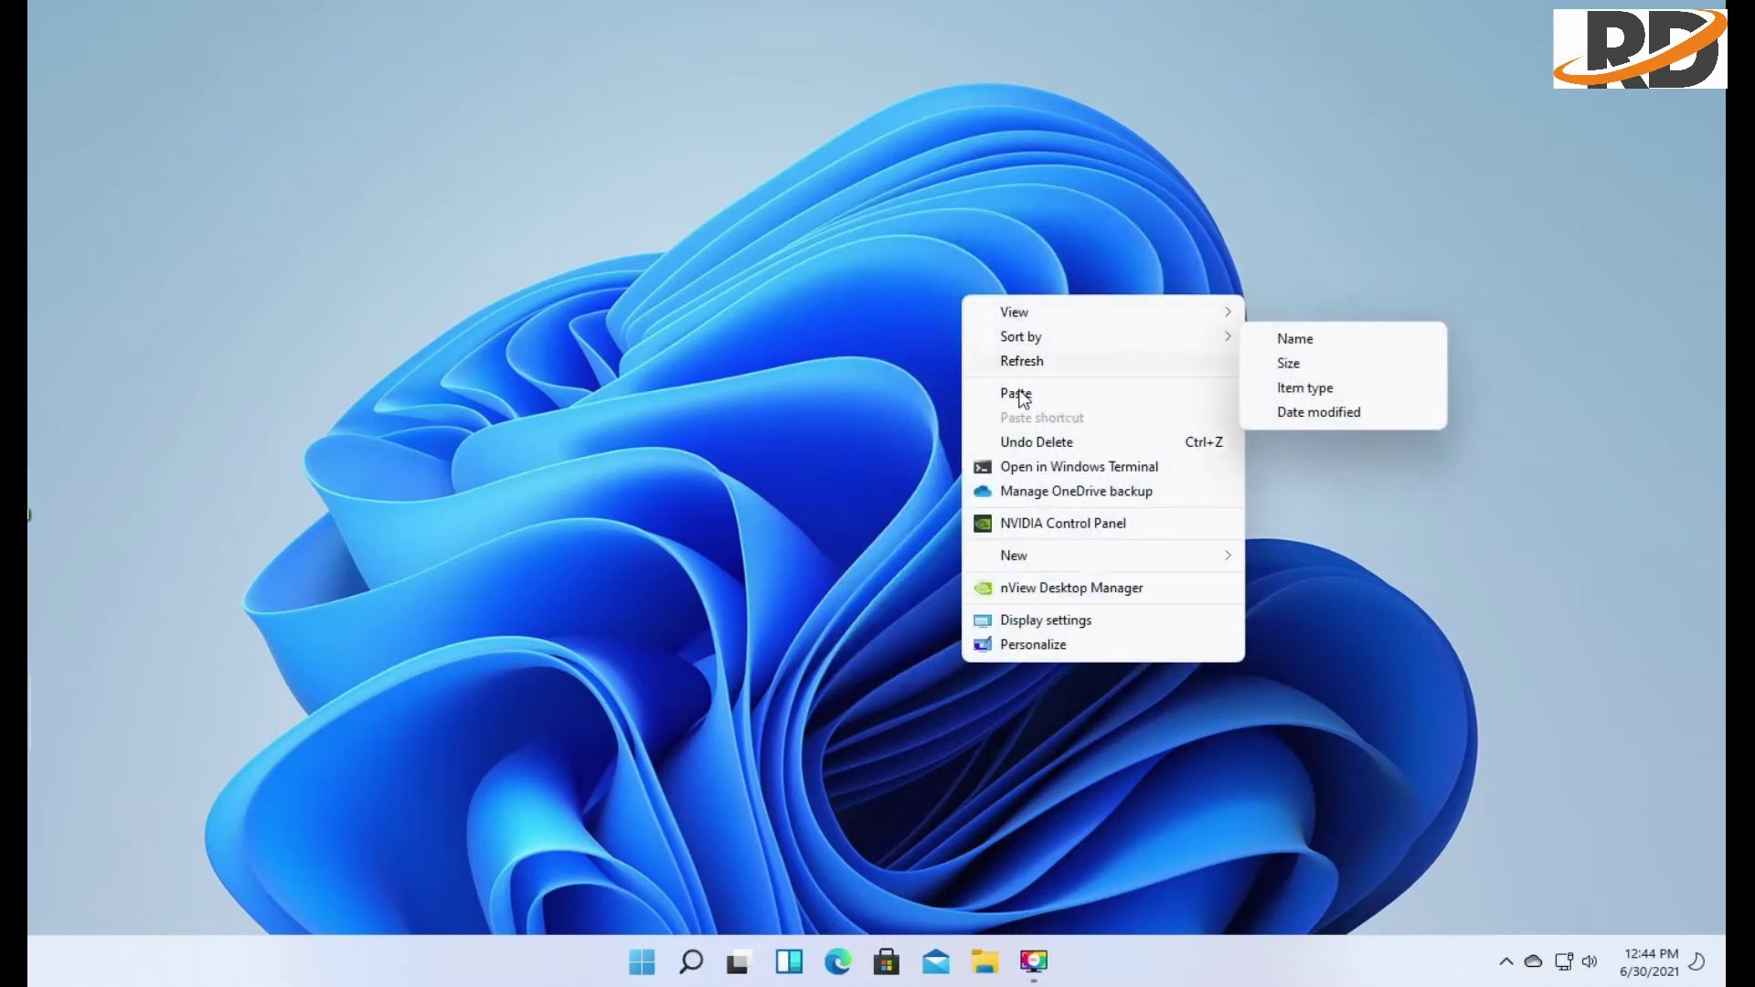
right_click(854, 387)
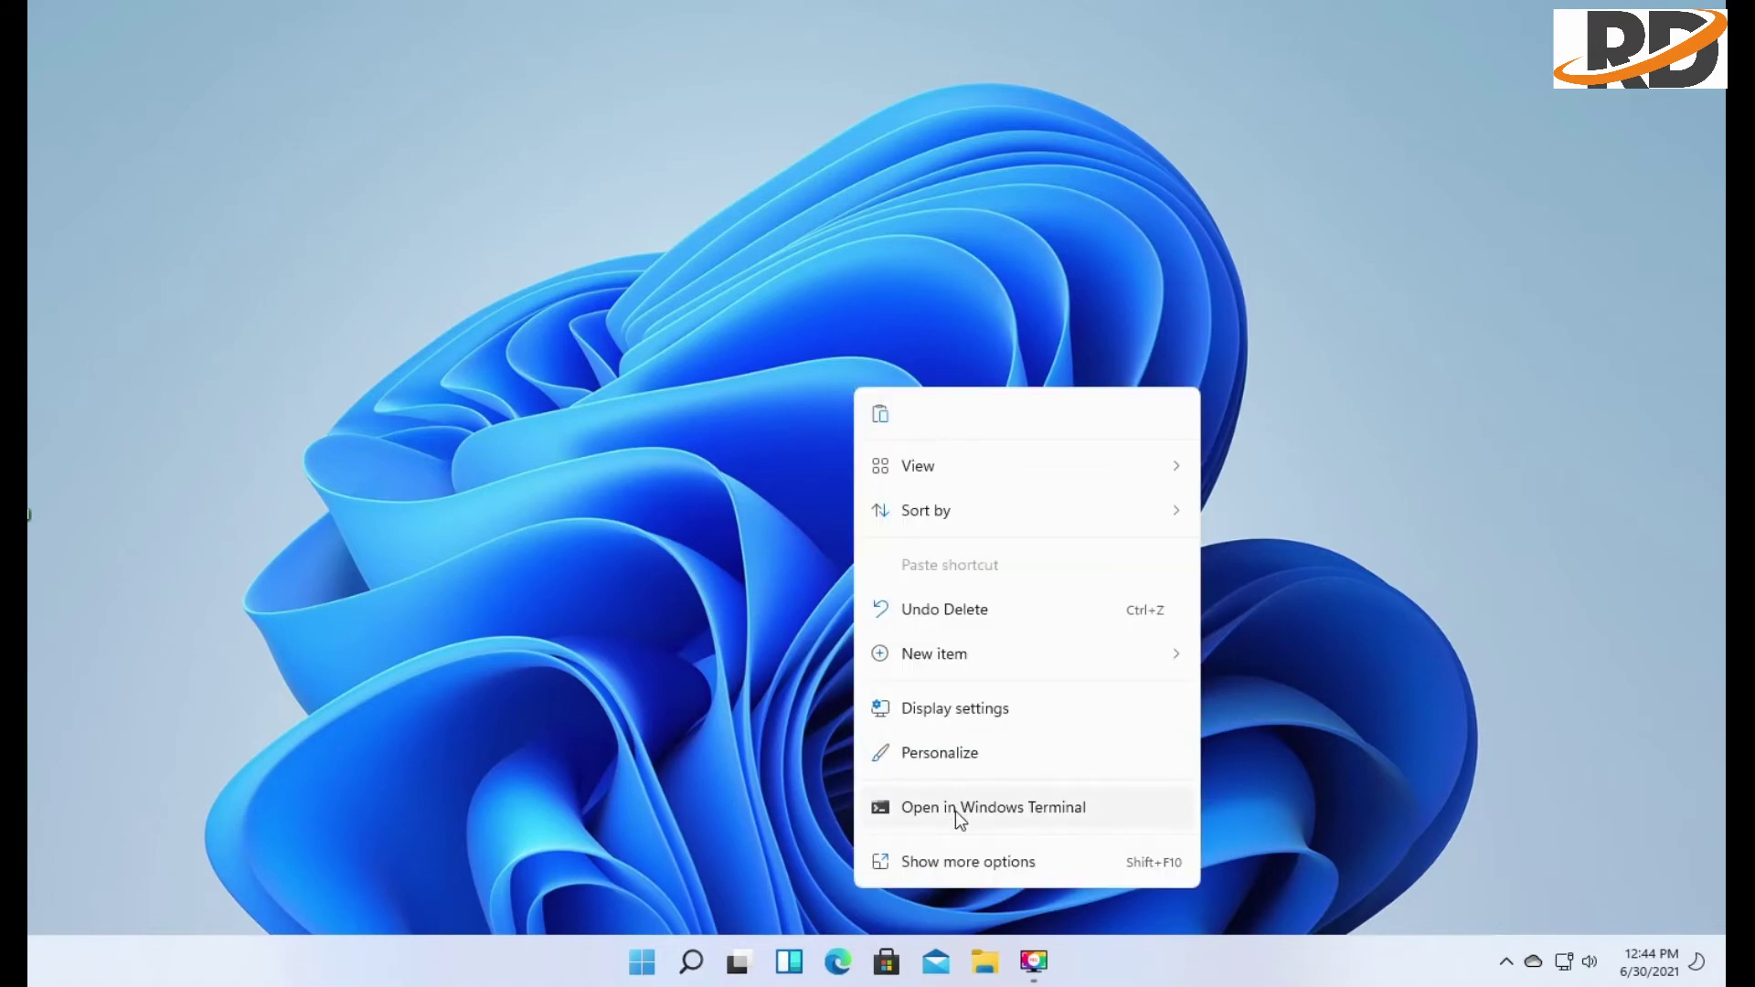
click(622, 233)
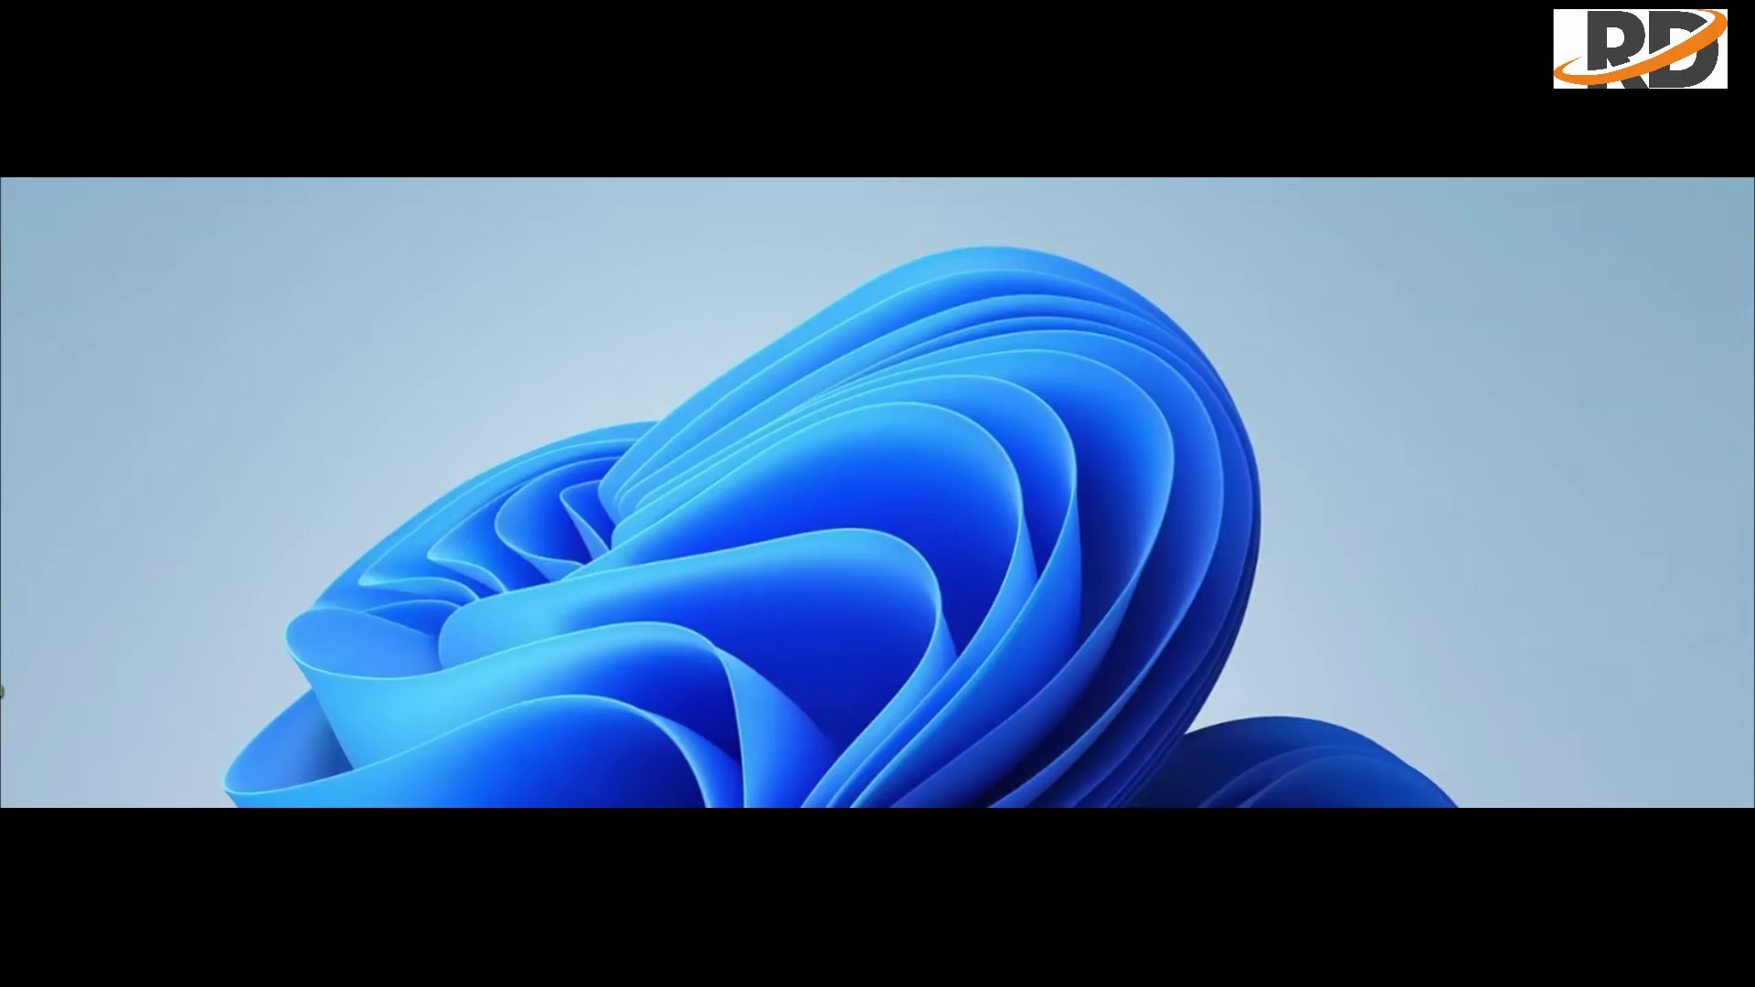
click(643, 961)
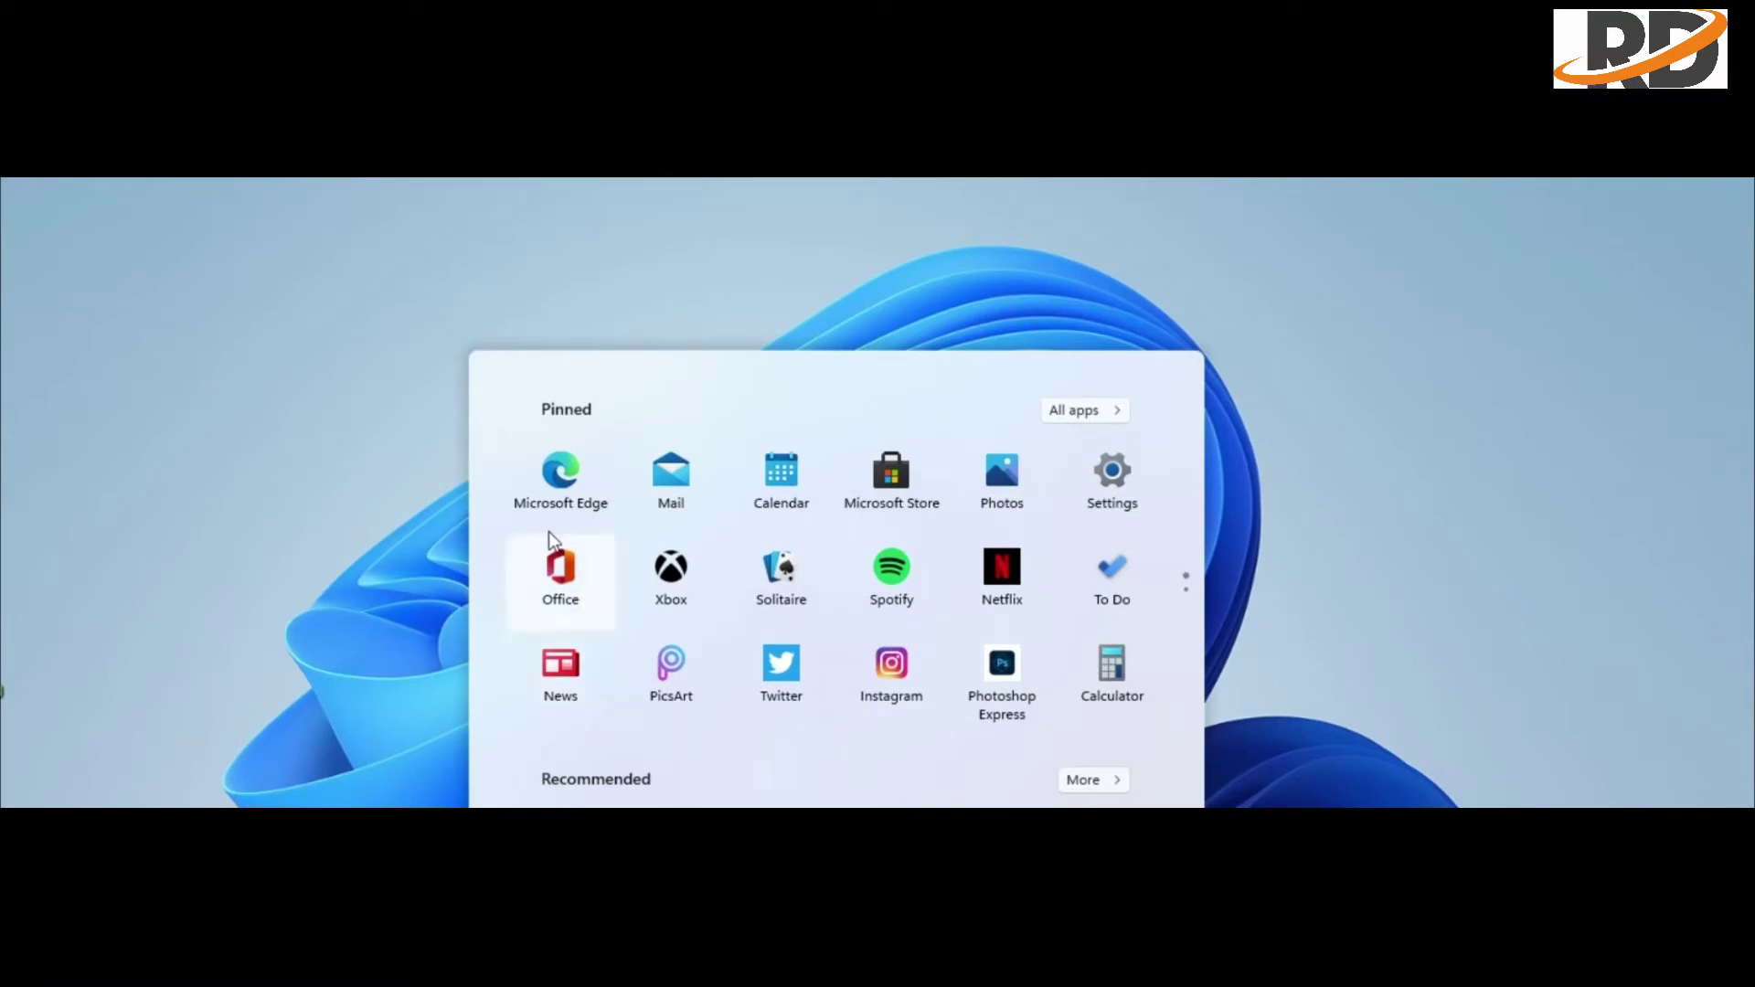
click(1117, 416)
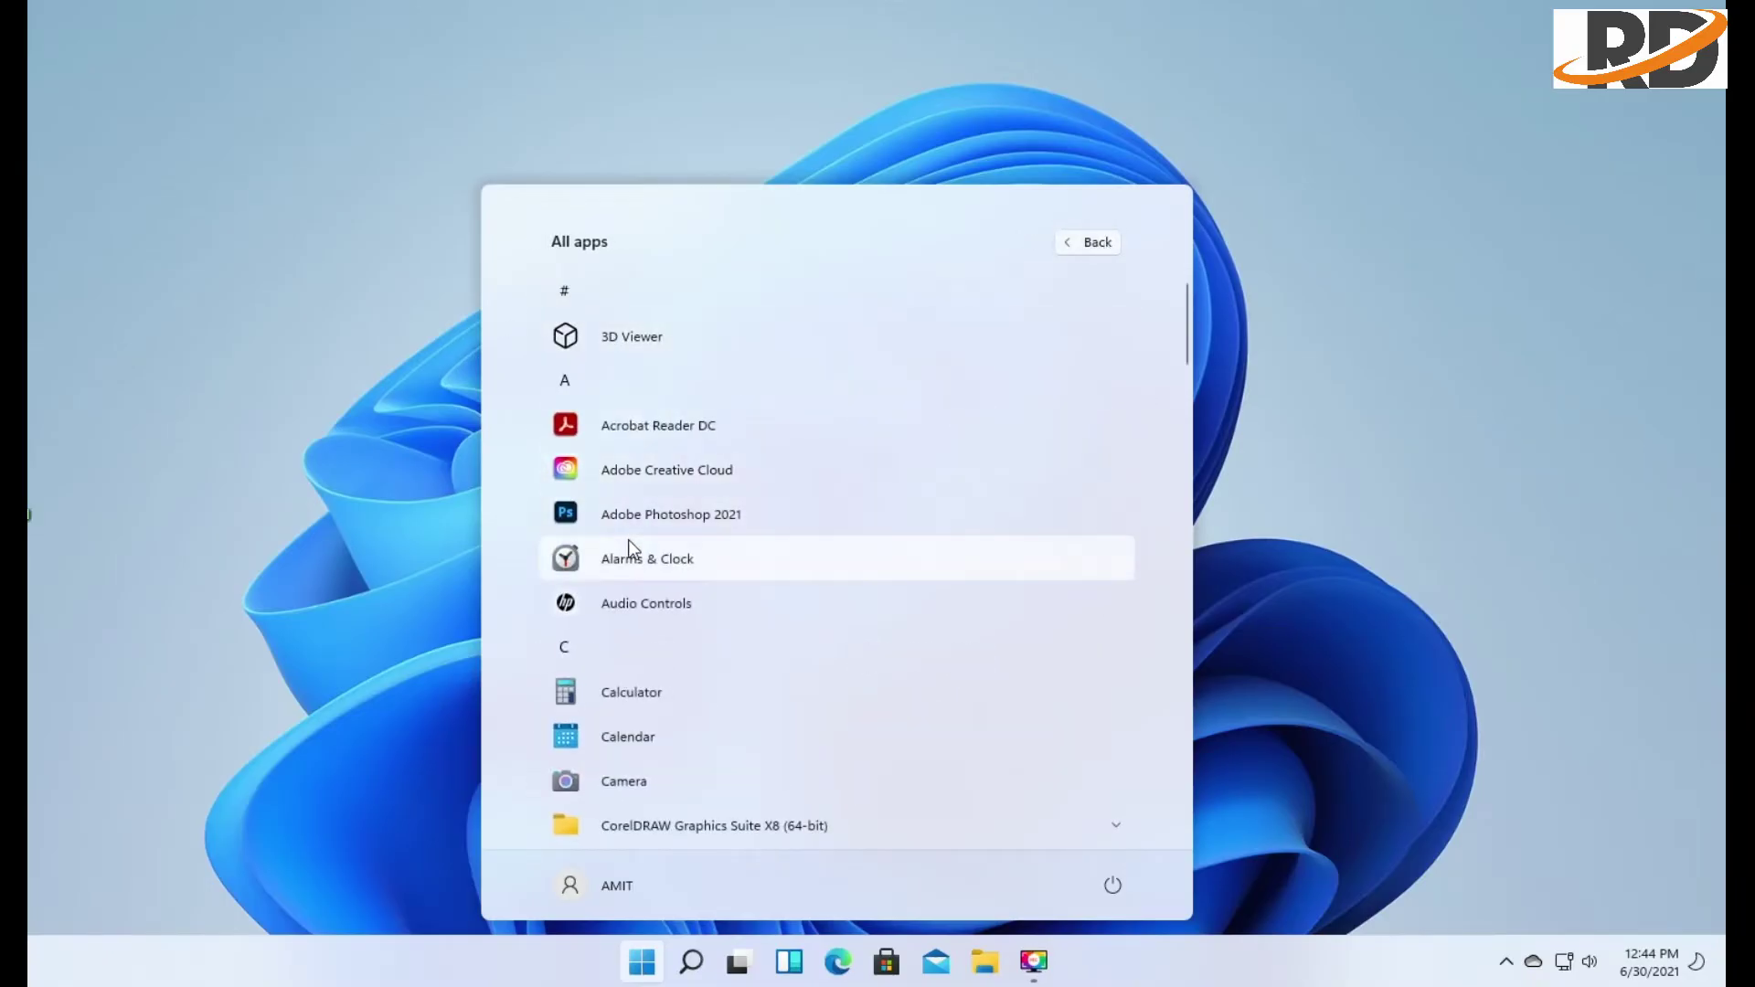
scroll(631, 551, down, 6)
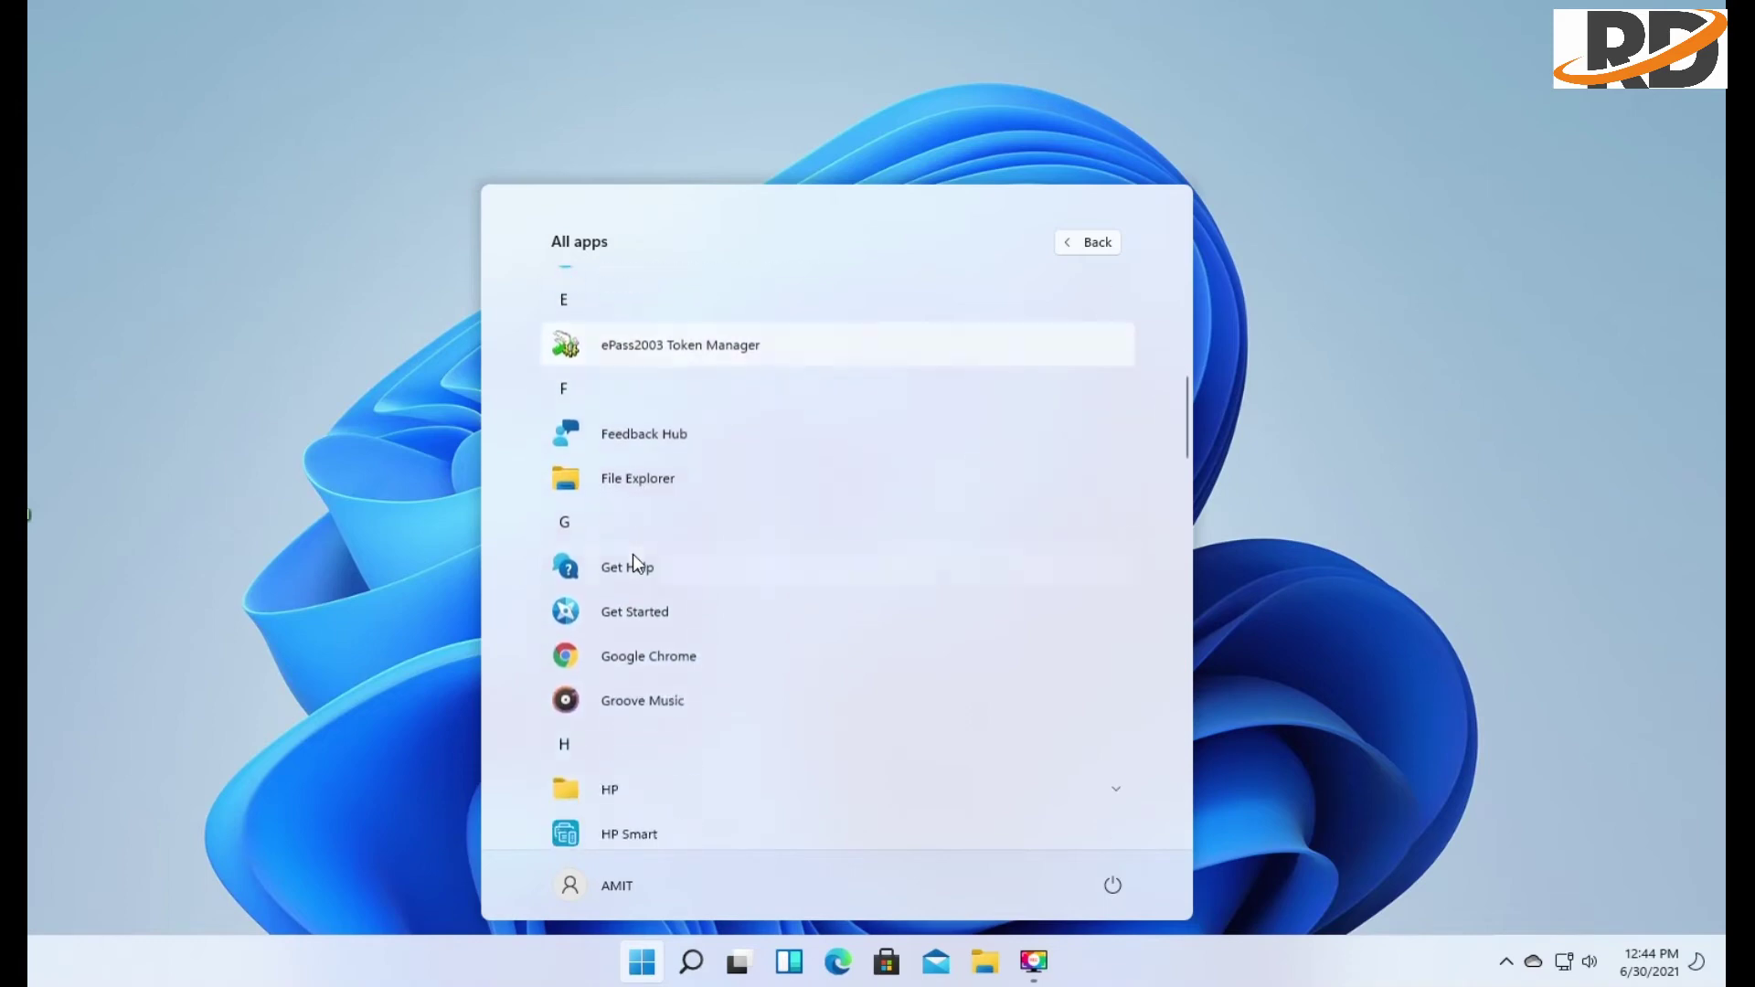
scroll(633, 554, up, 3)
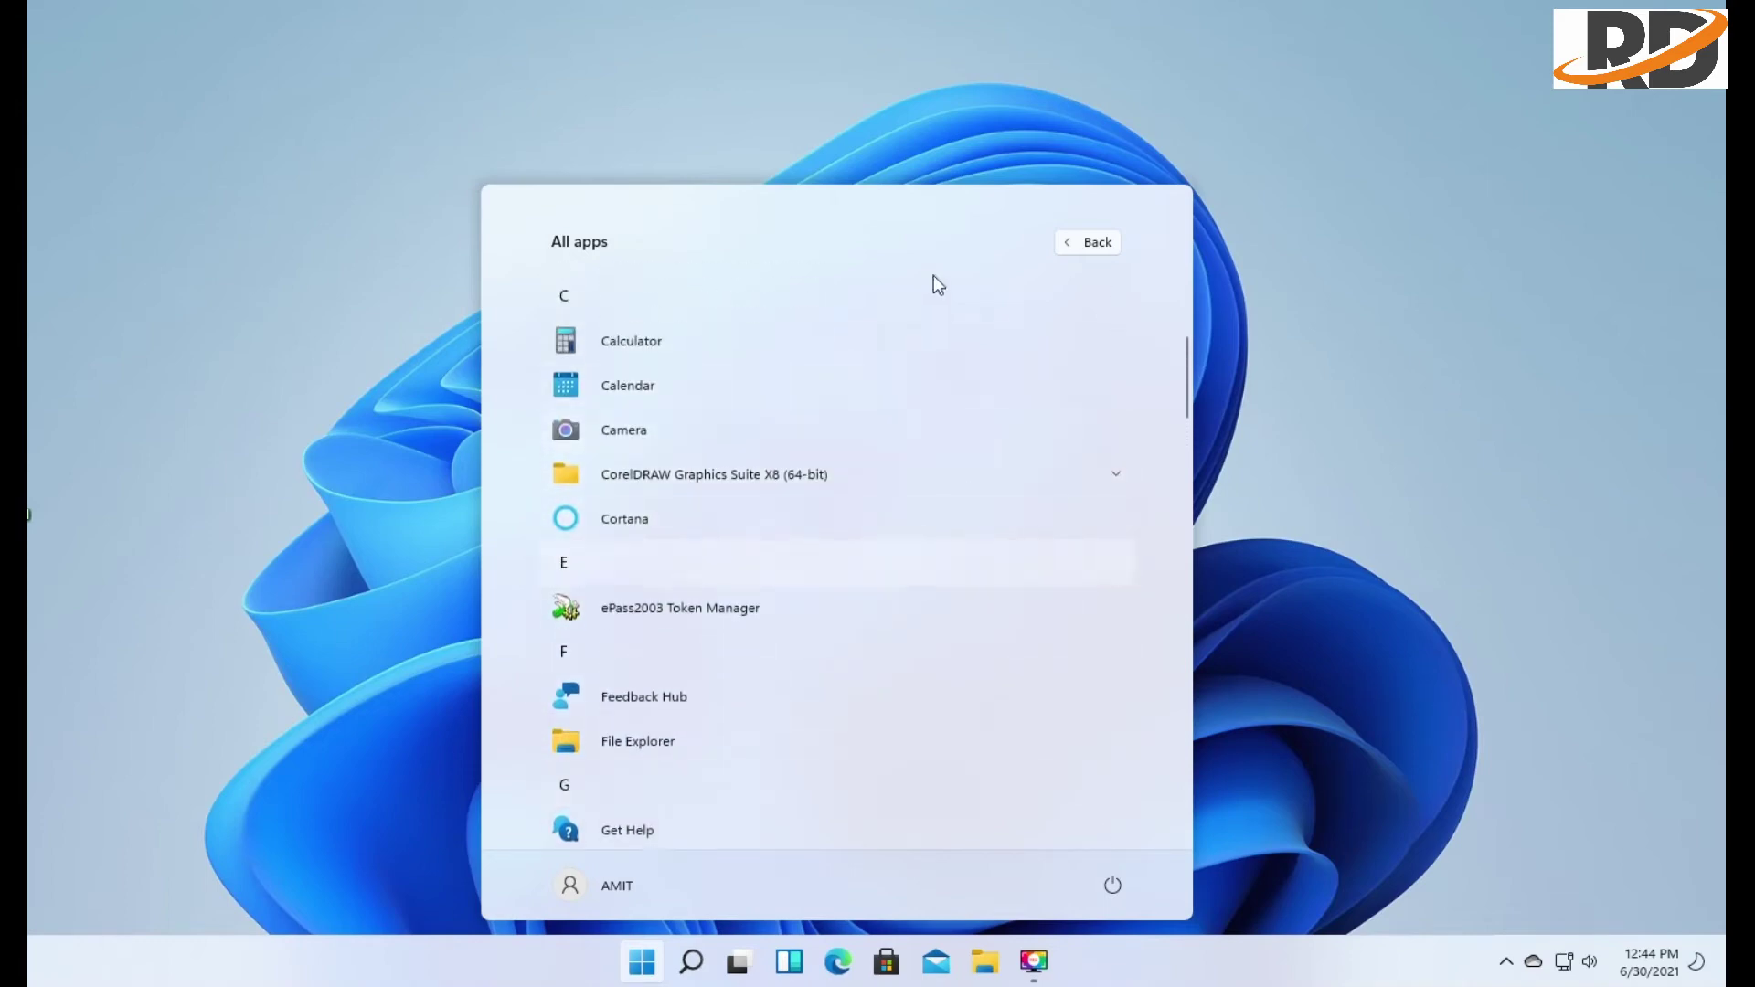
click(1090, 241)
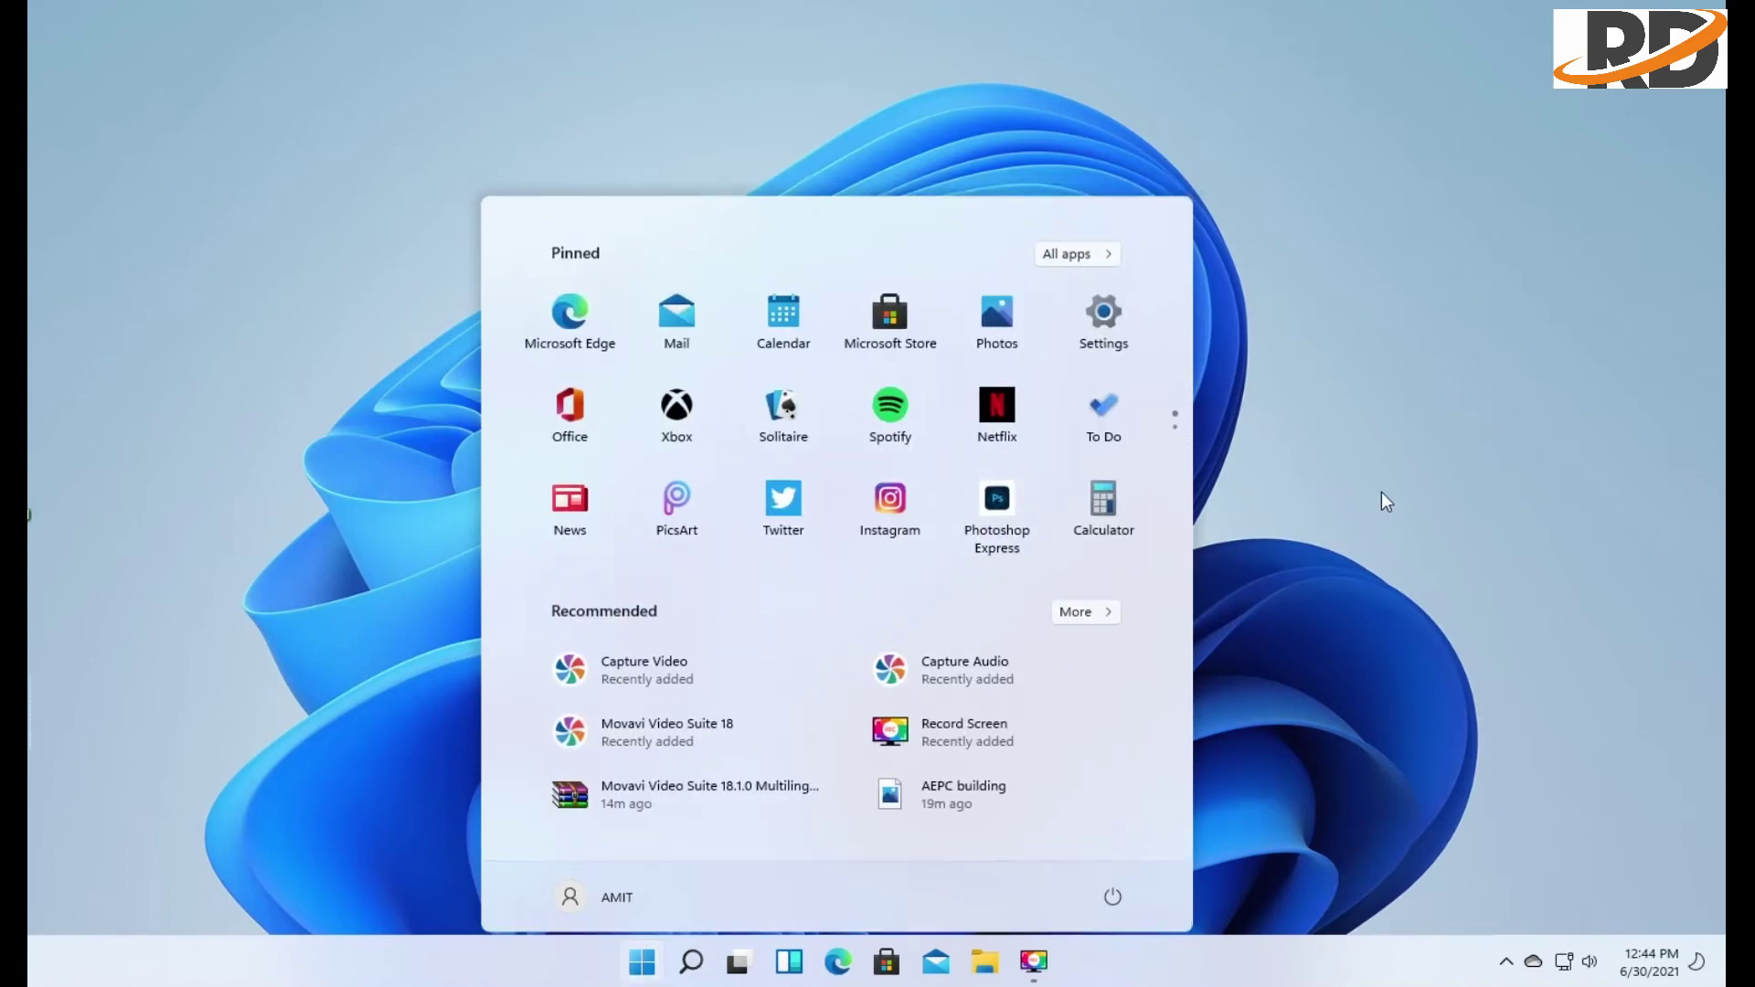
click(1381, 501)
click(692, 962)
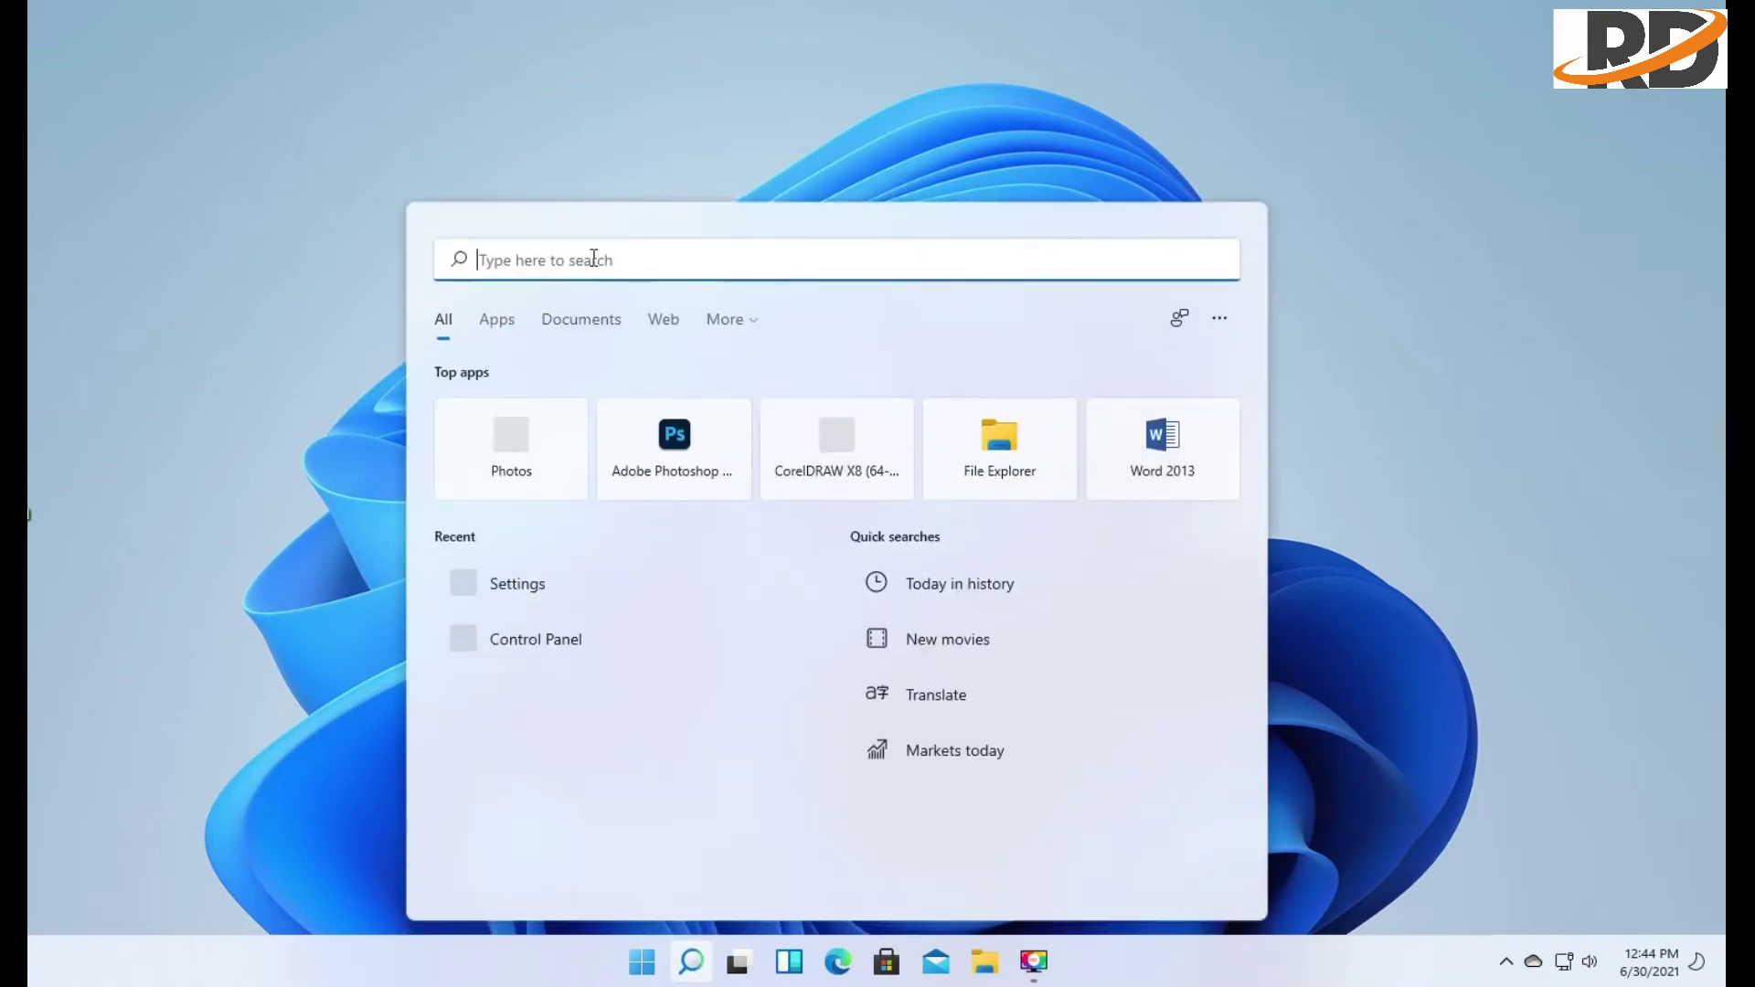
text(set)
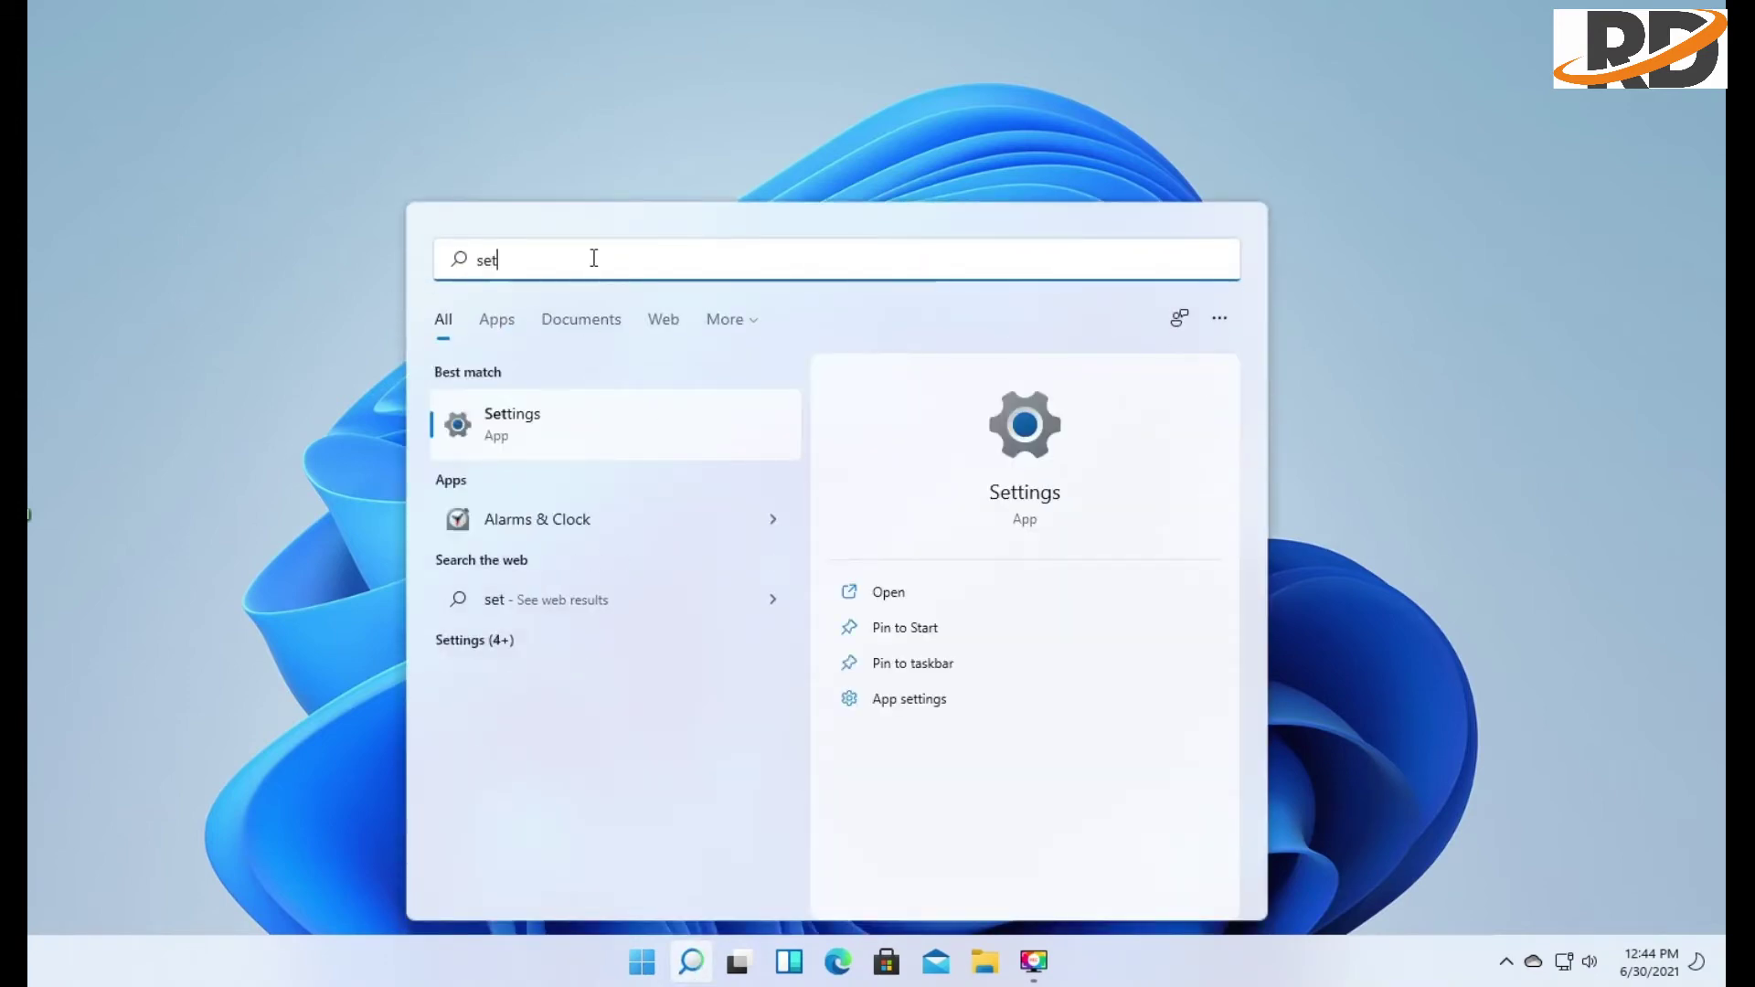
click(556, 410)
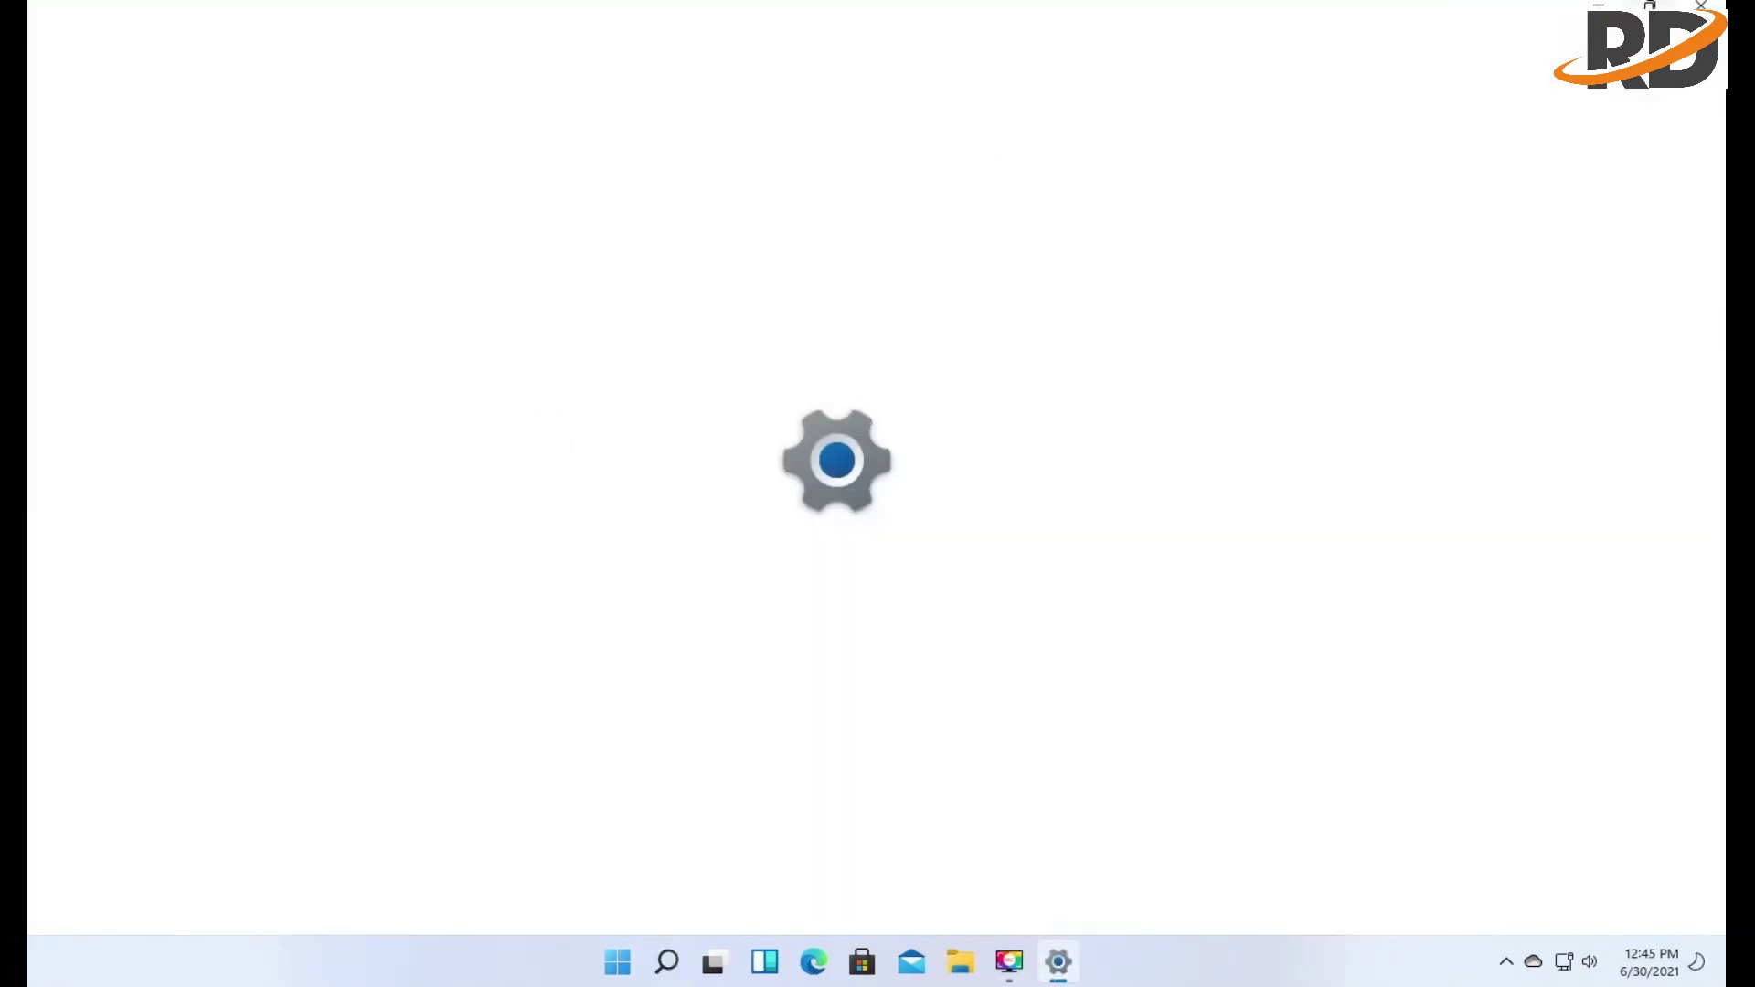
key(alt+F4)
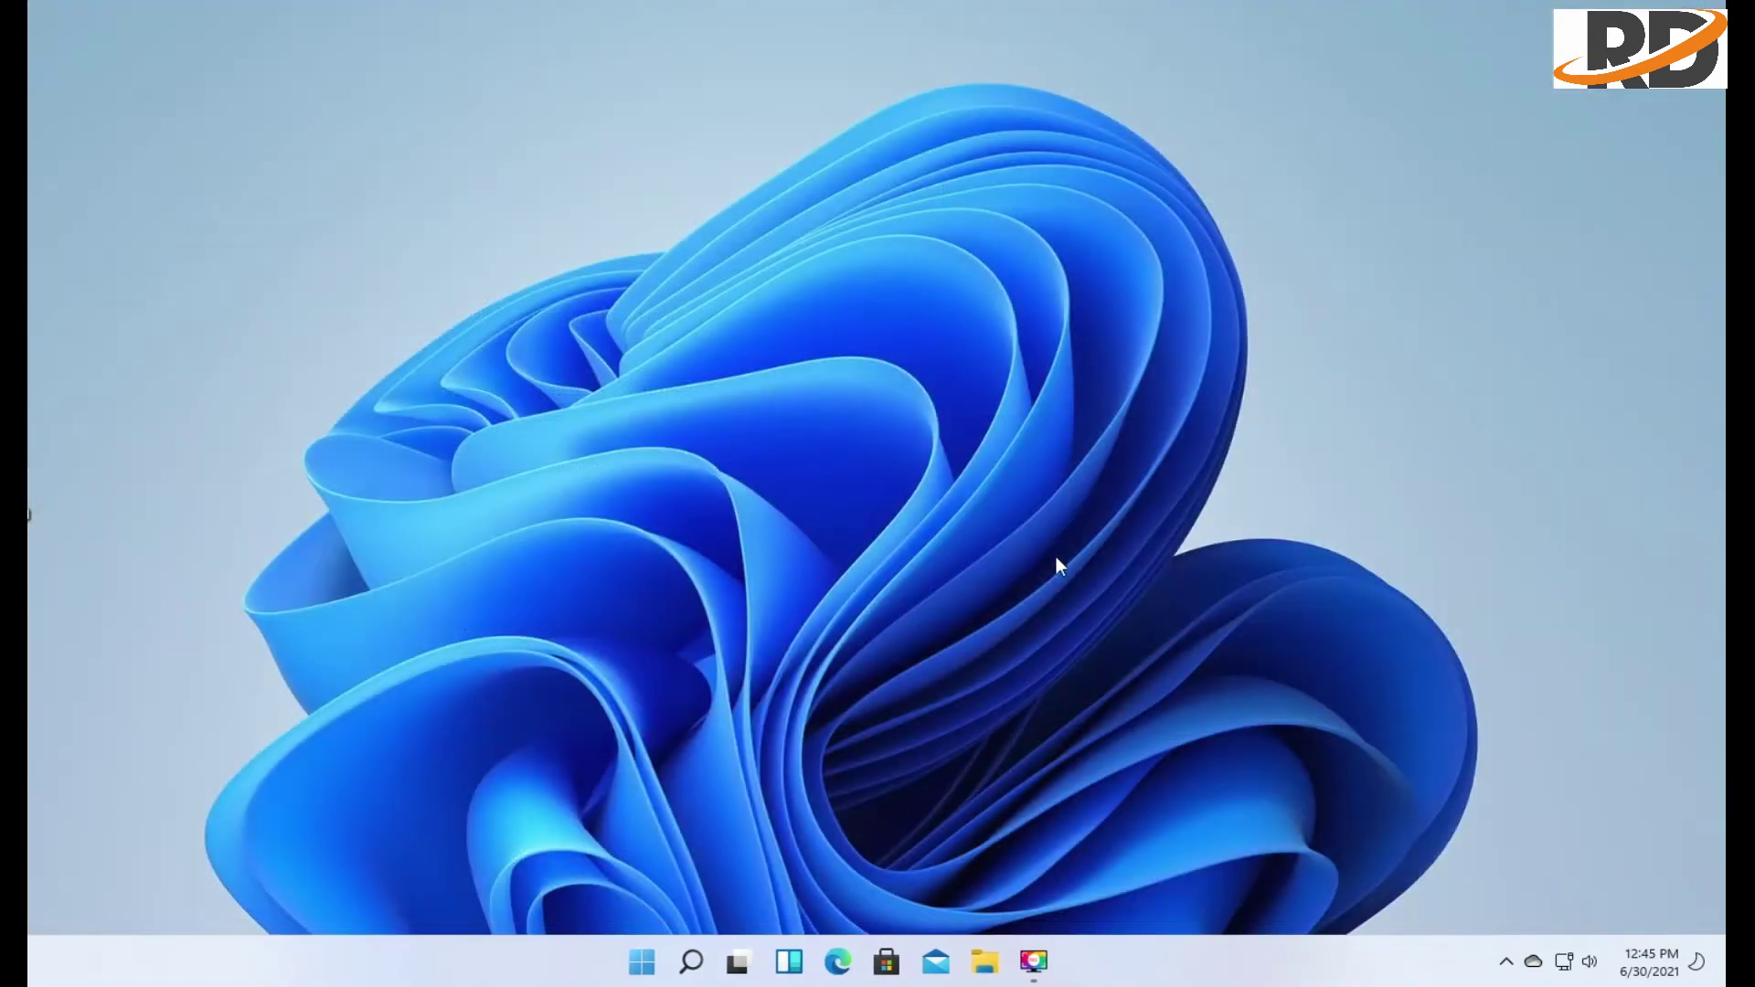
Open and close Task View a few times, ending with it open
click(740, 962)
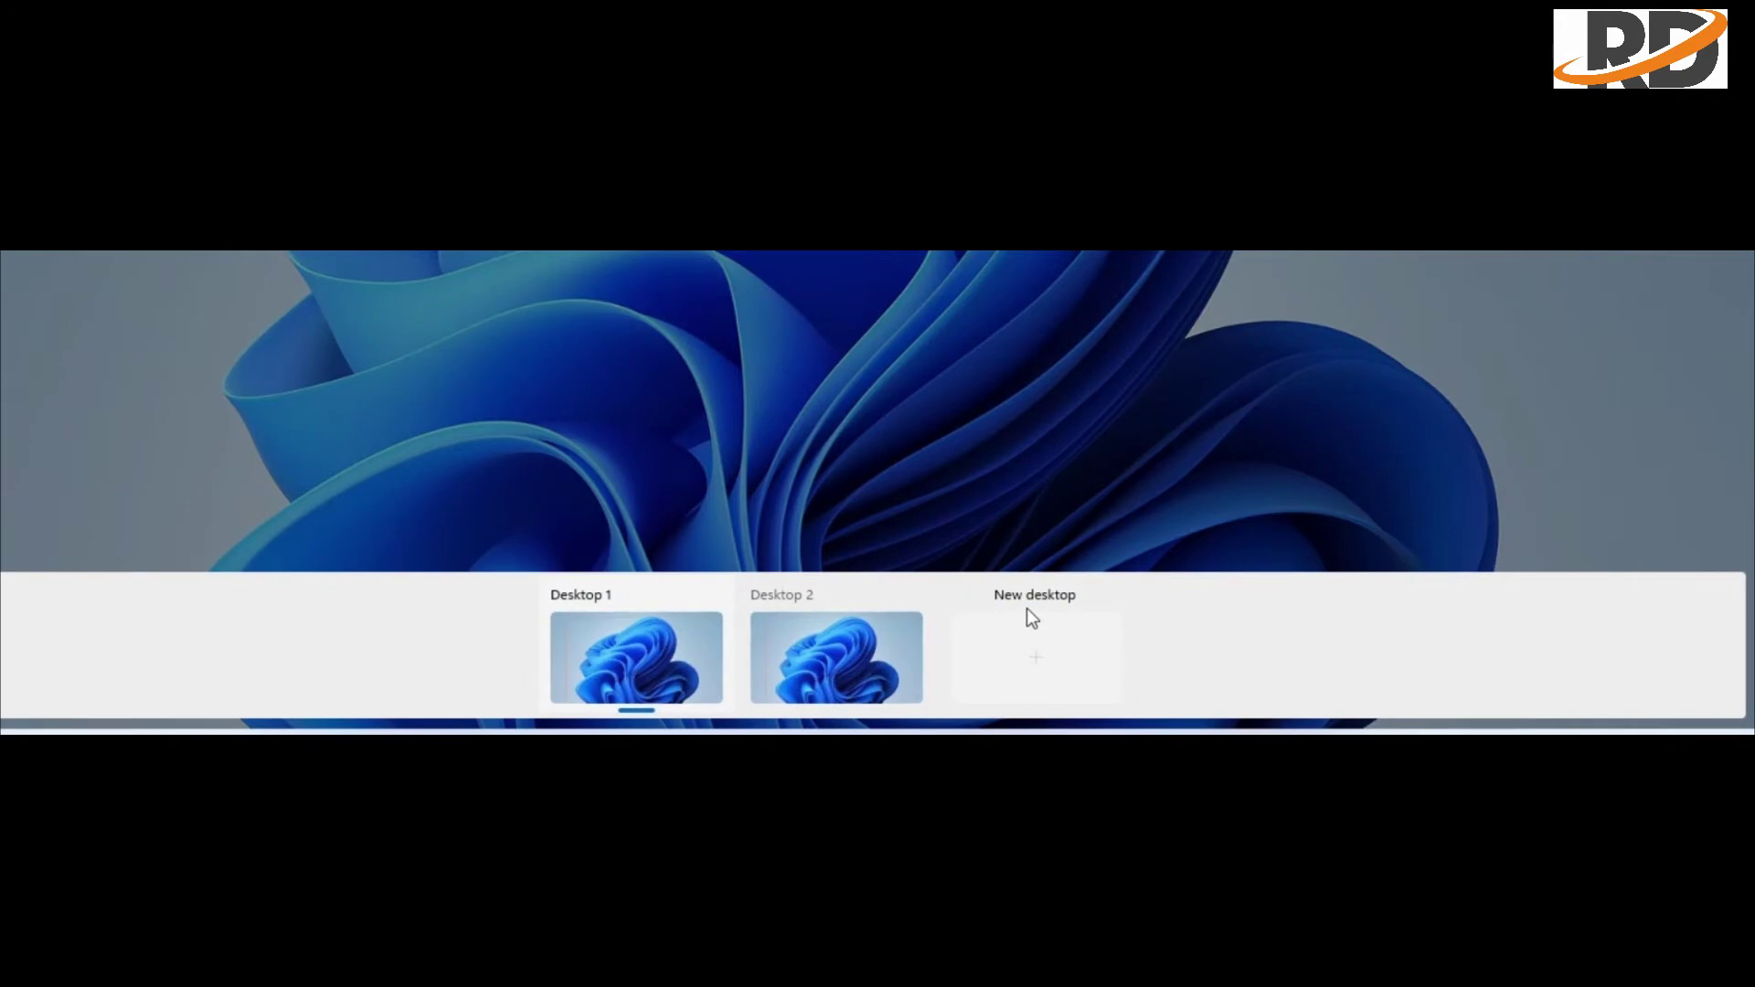
click(1027, 608)
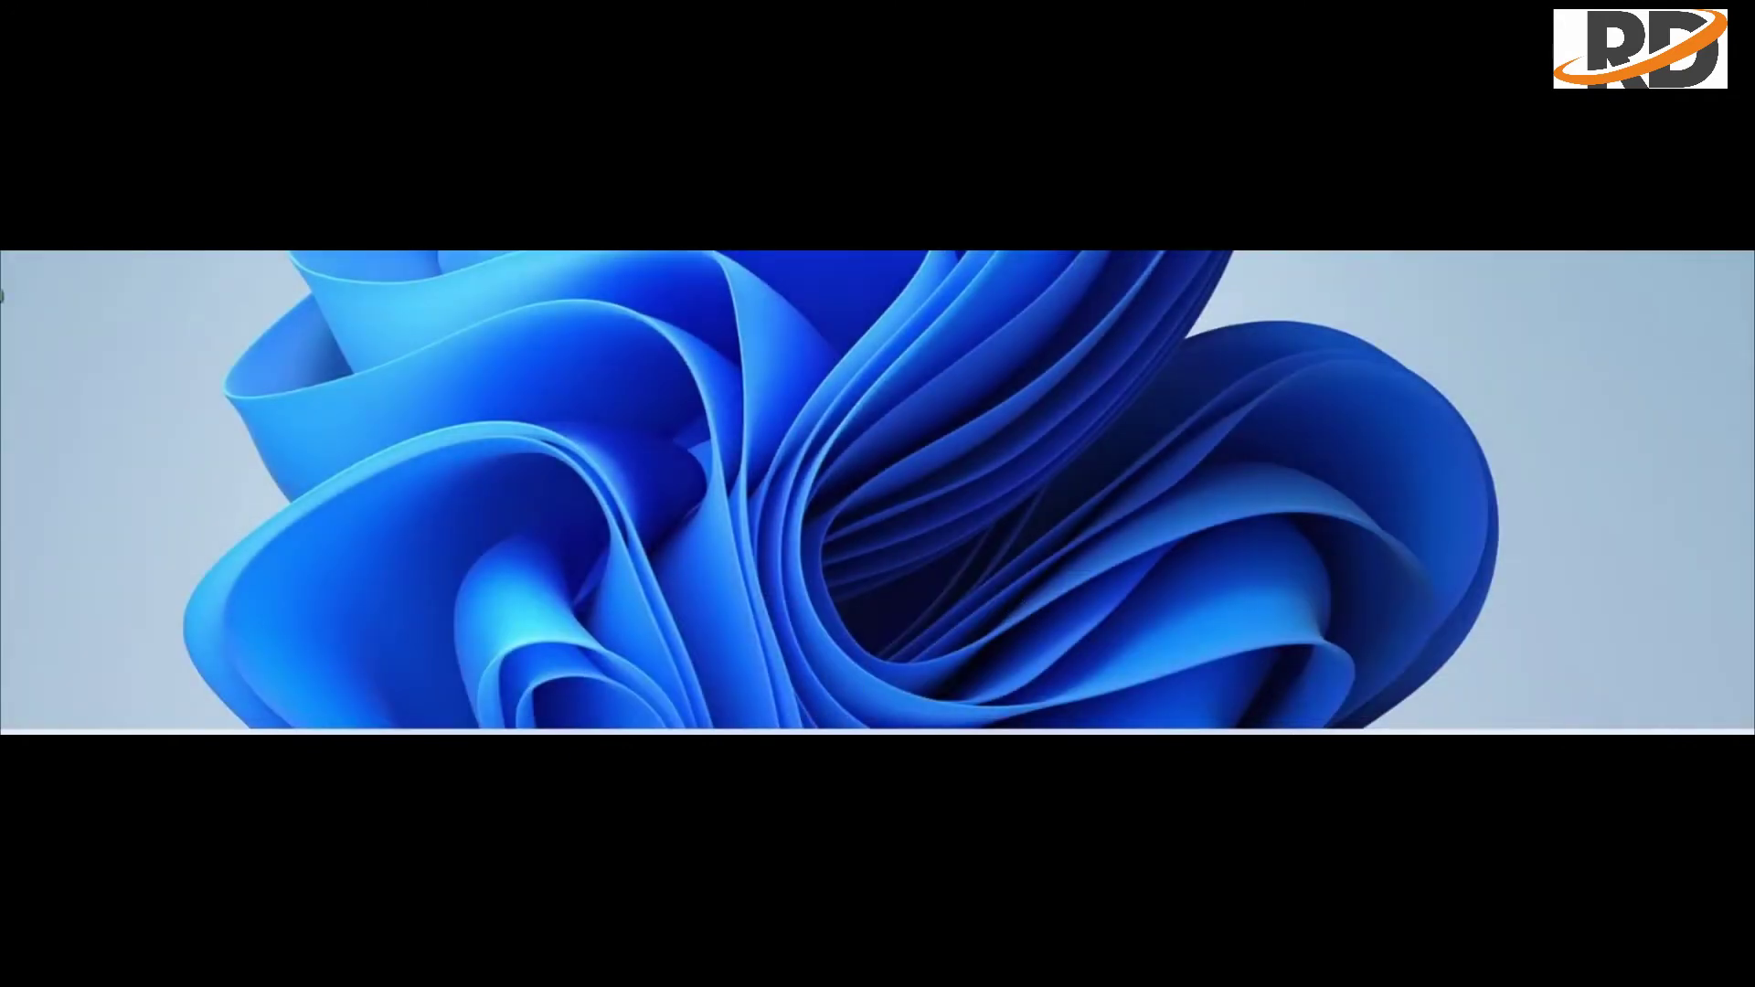
key(super+Tab)
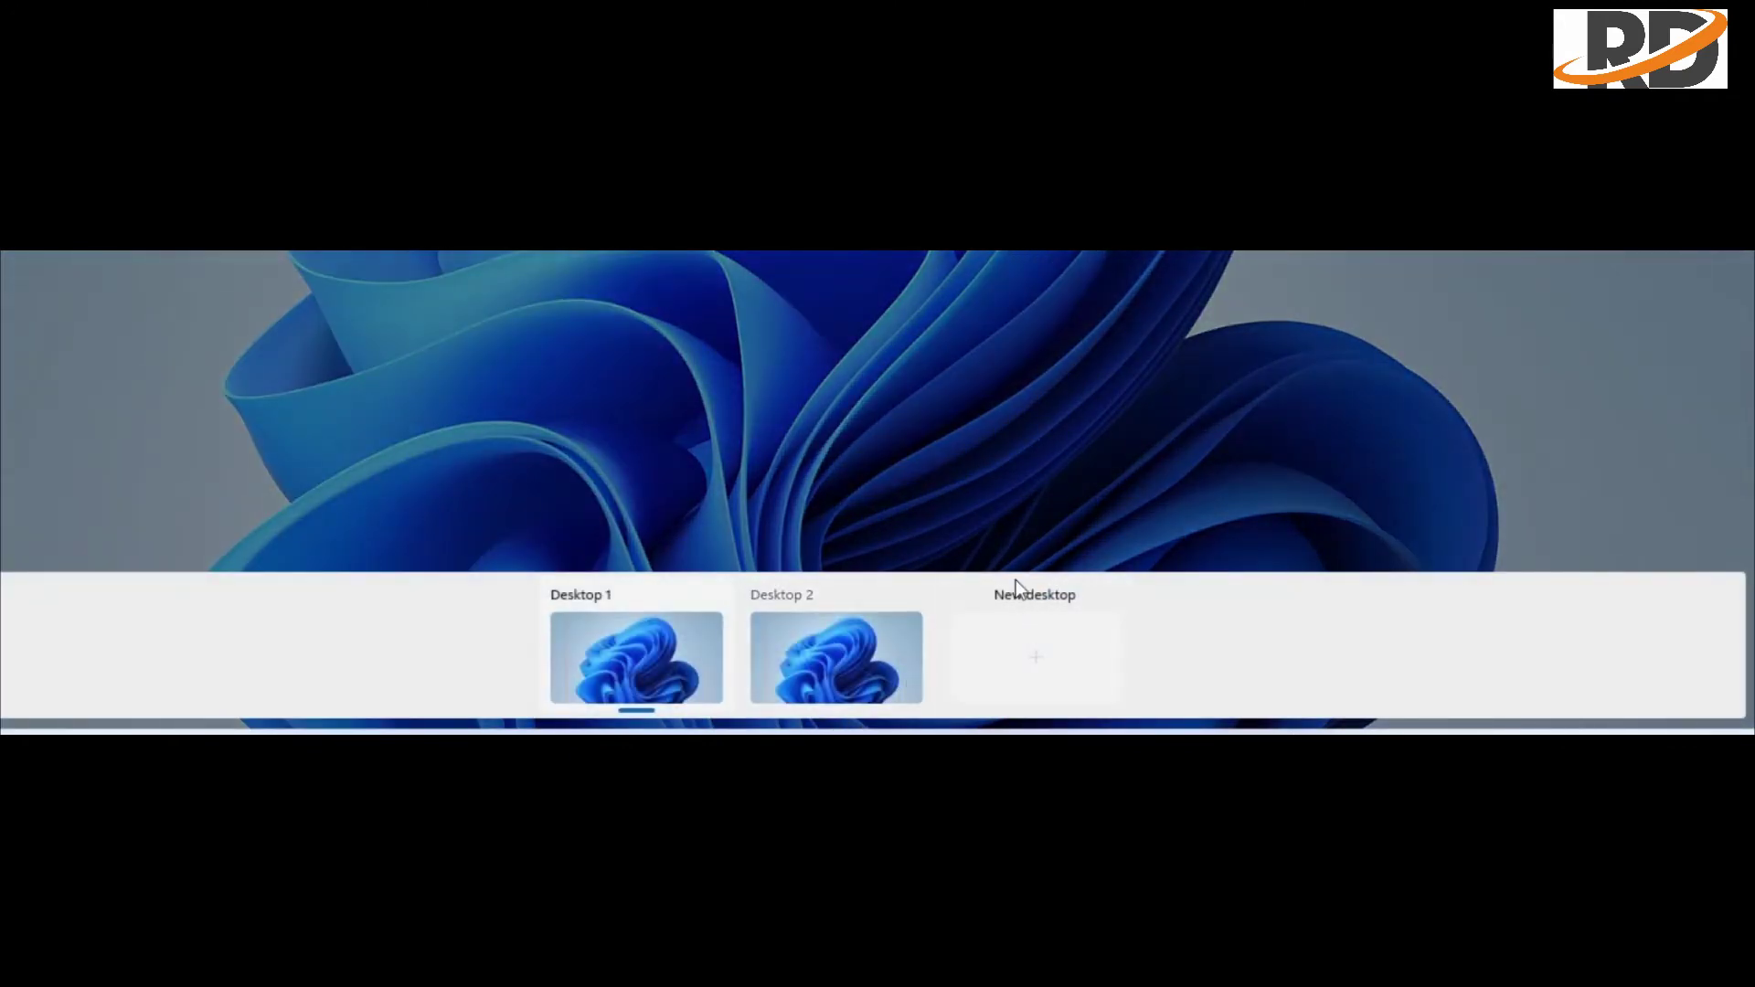
click(1016, 599)
key(super+Tab)
Add new desktops until Desktop 7 exists, then switch to Desktop 7
click(1039, 647)
click(1106, 834)
click(1191, 835)
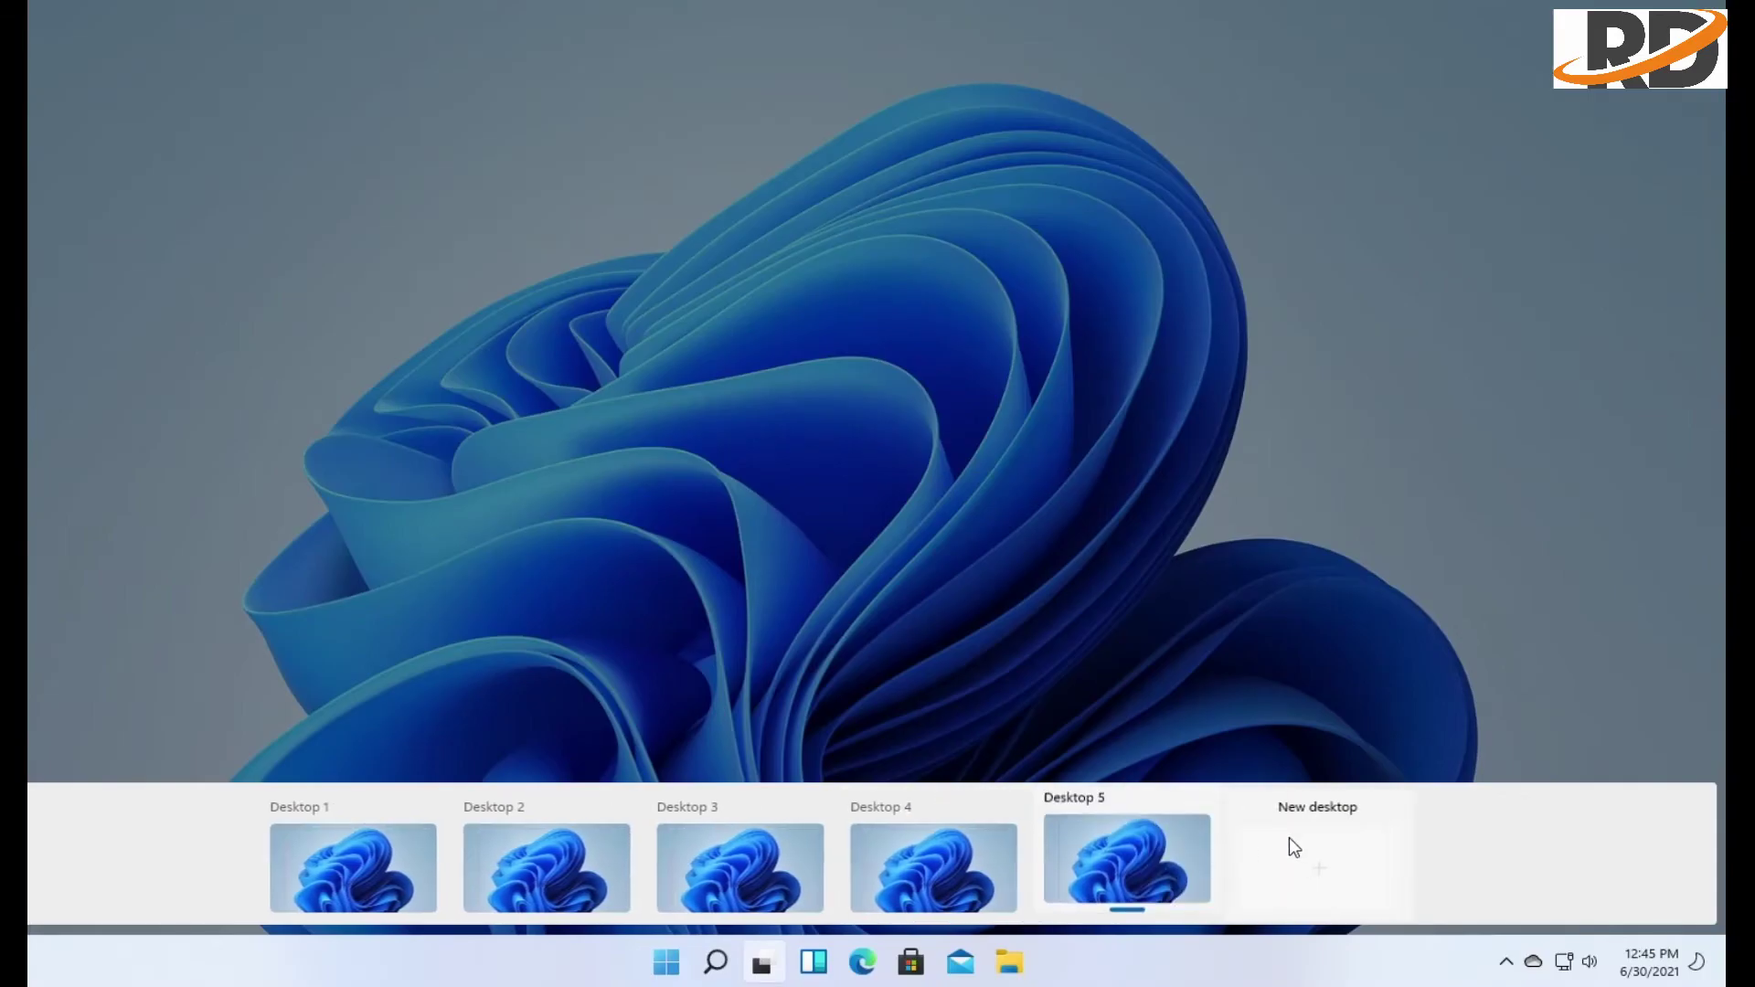
click(1270, 841)
click(1401, 836)
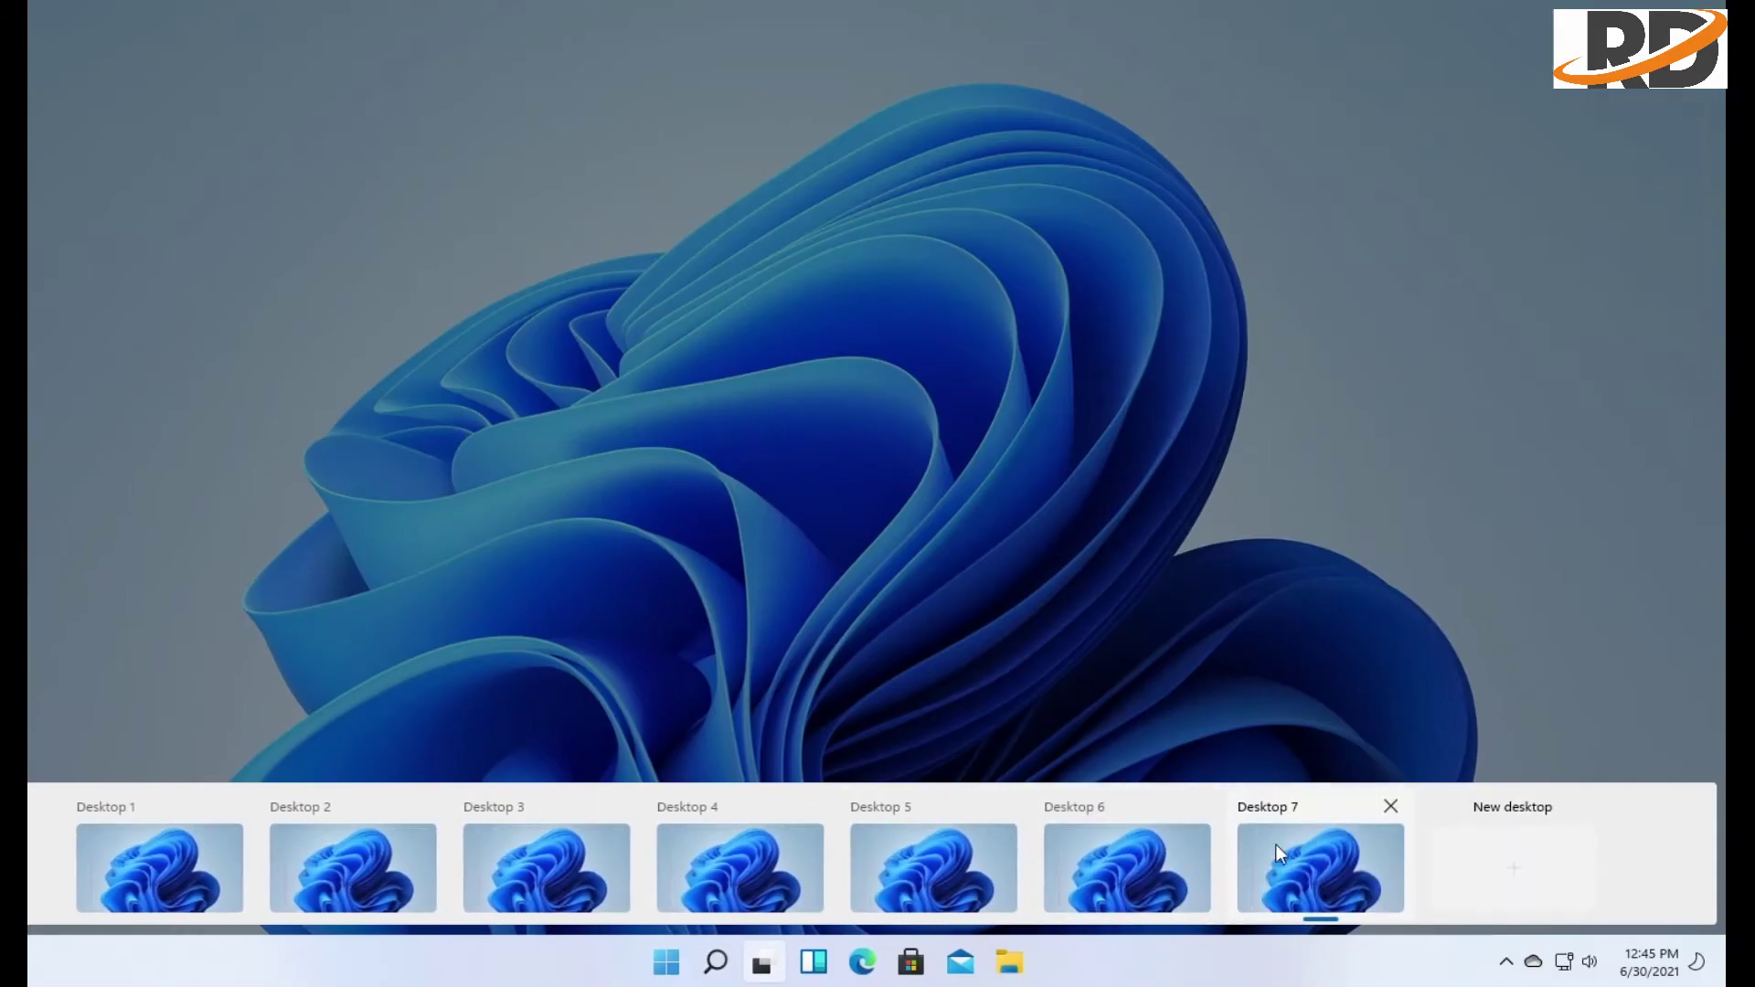
click(1275, 843)
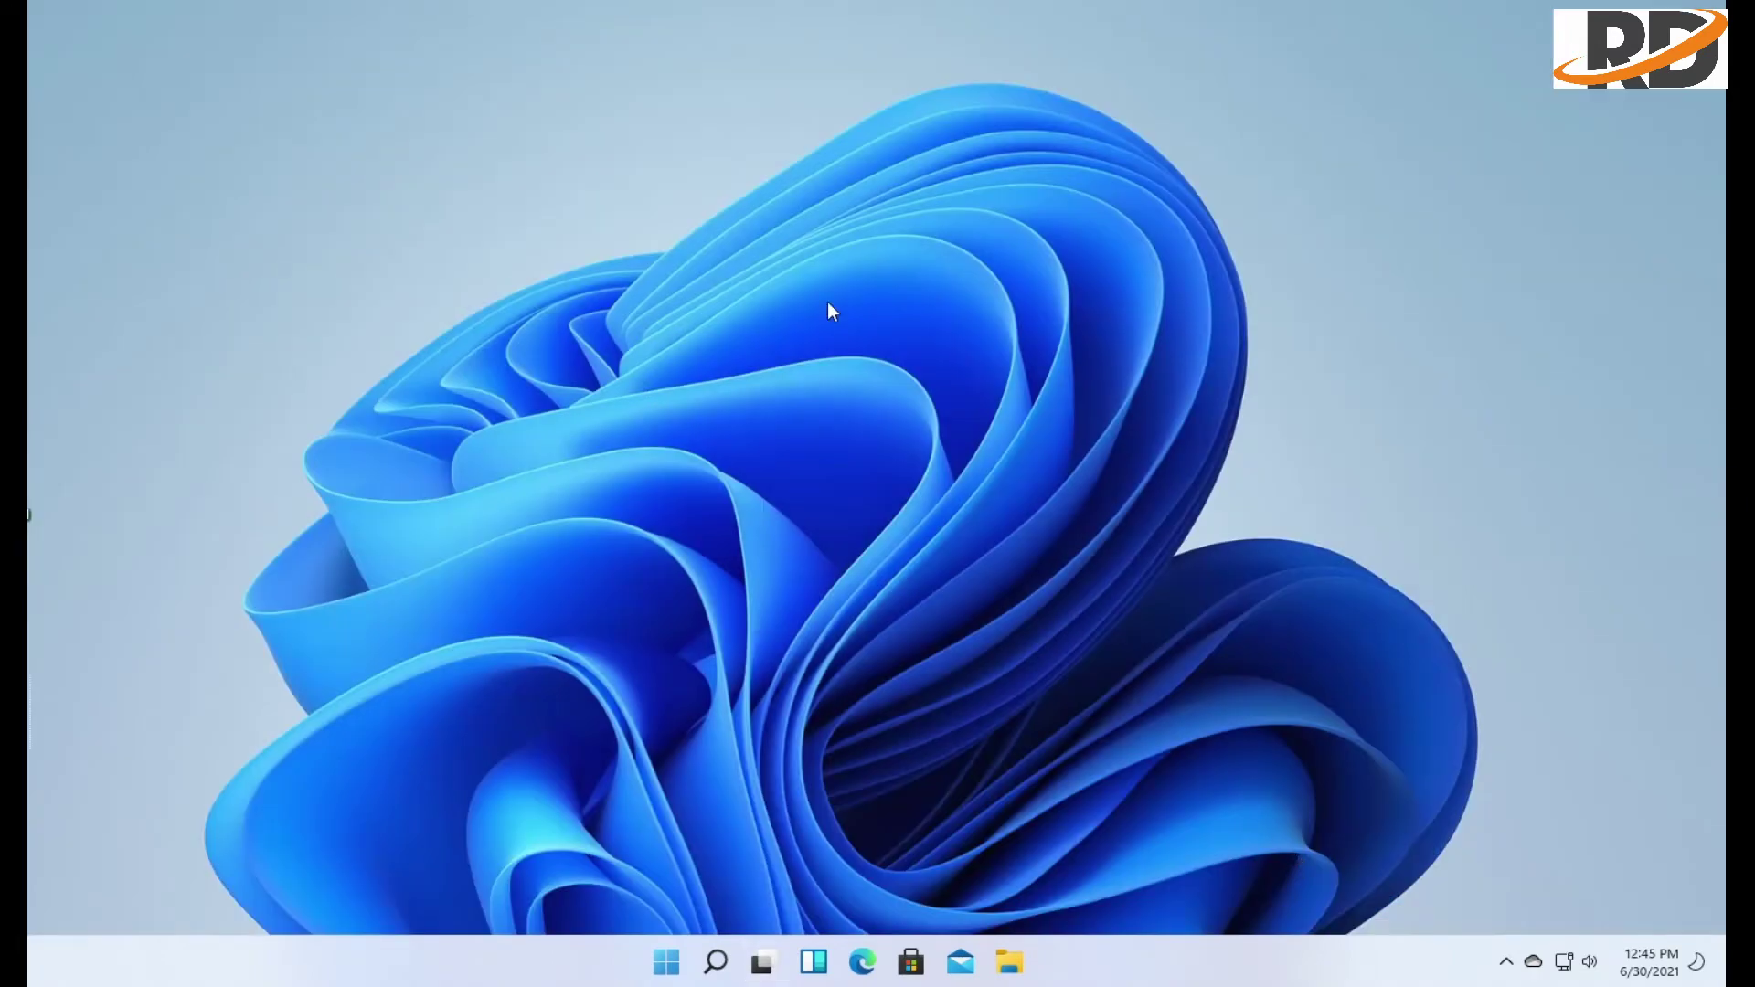
Create a new text document named 'test' on the desktop, then switch to Desktop 6
right_click(832, 312)
mouse_move(878, 446)
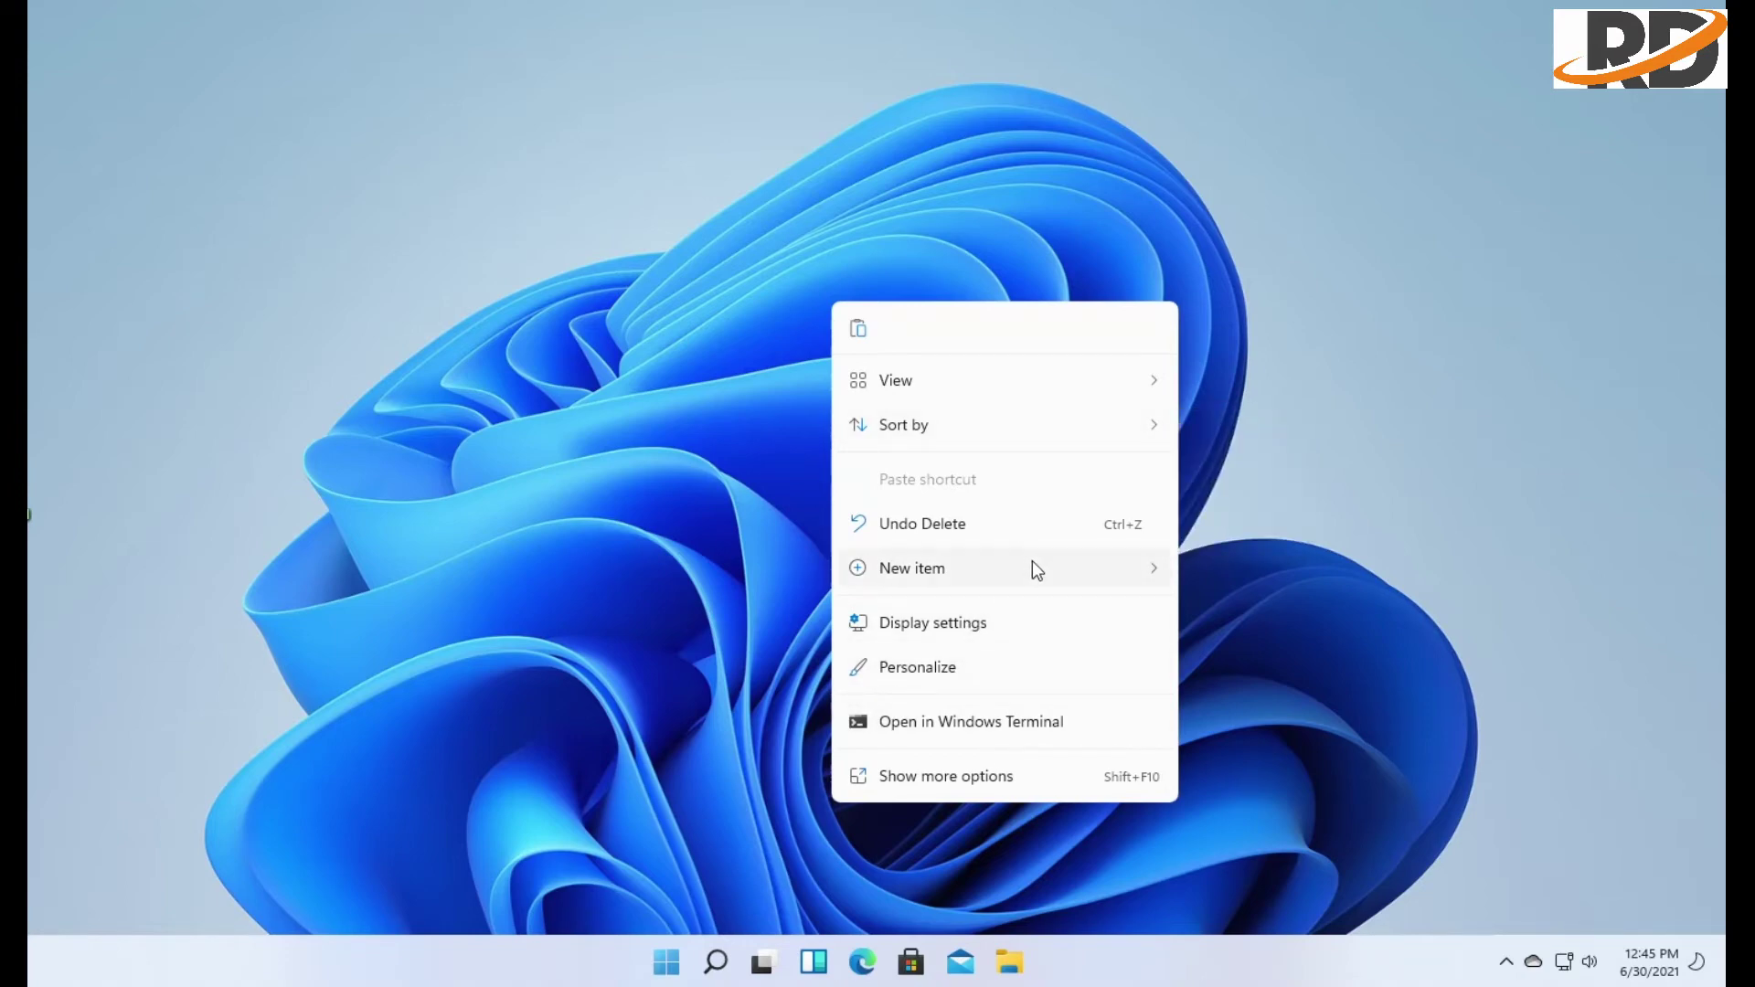
mouse_move(1033, 565)
click(1244, 499)
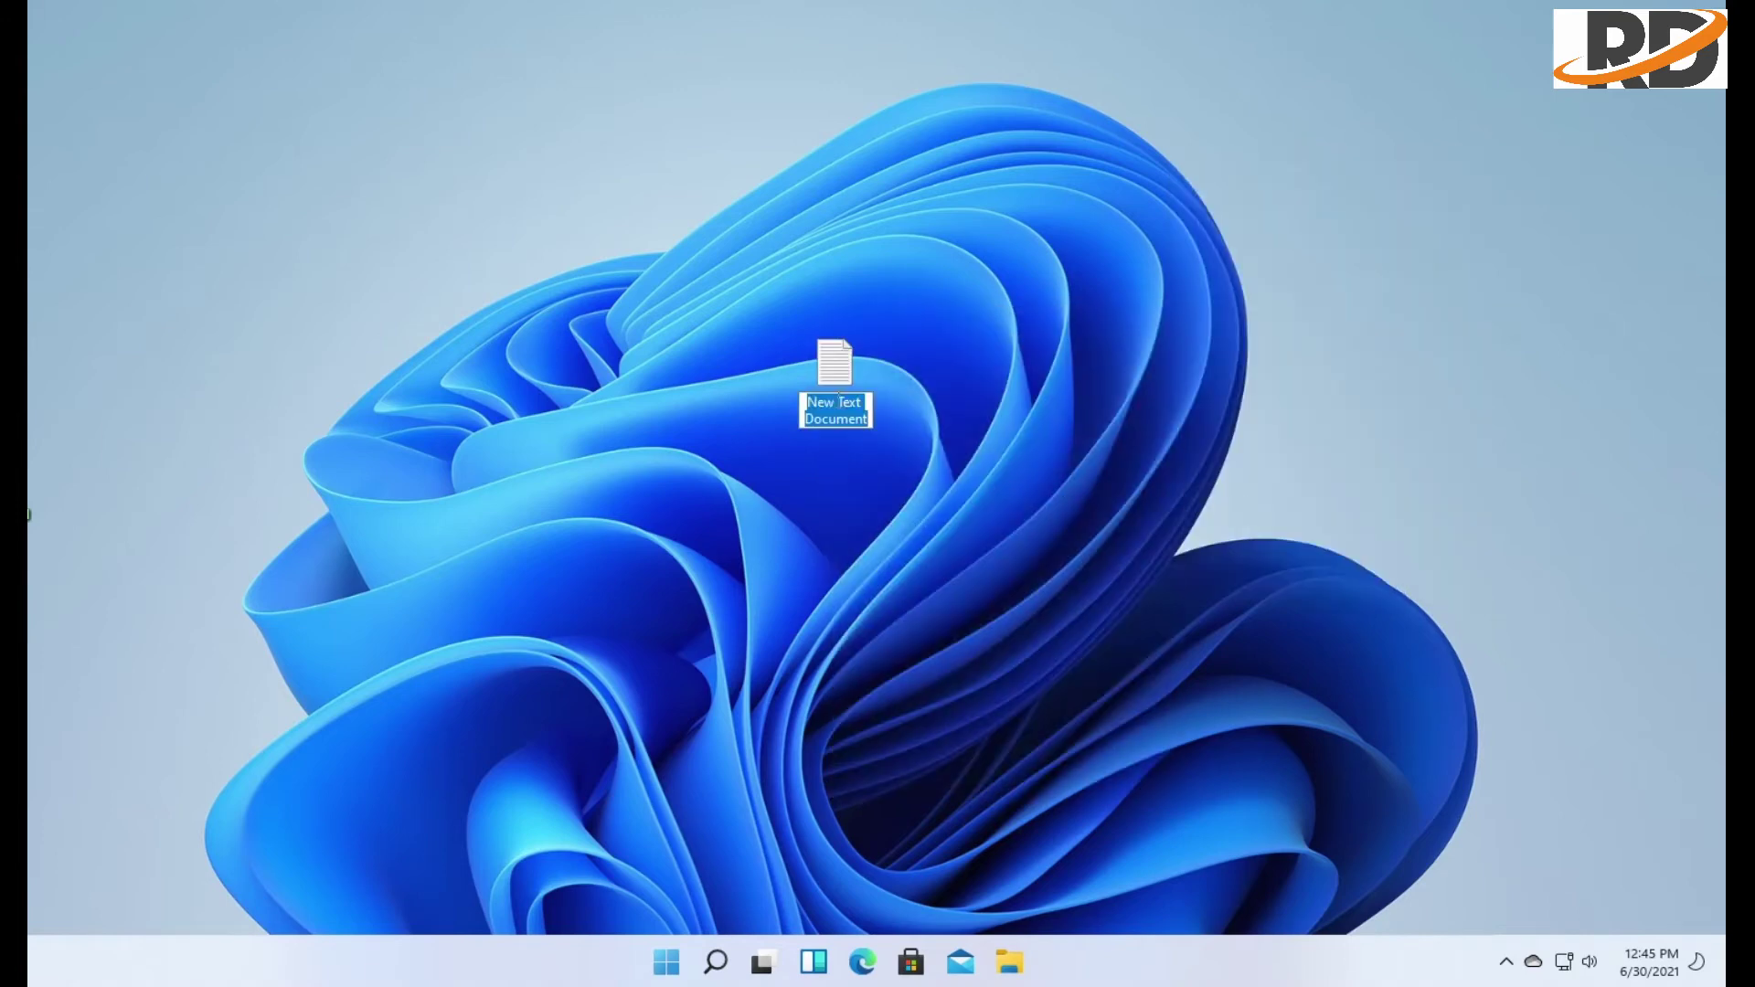
text(test)
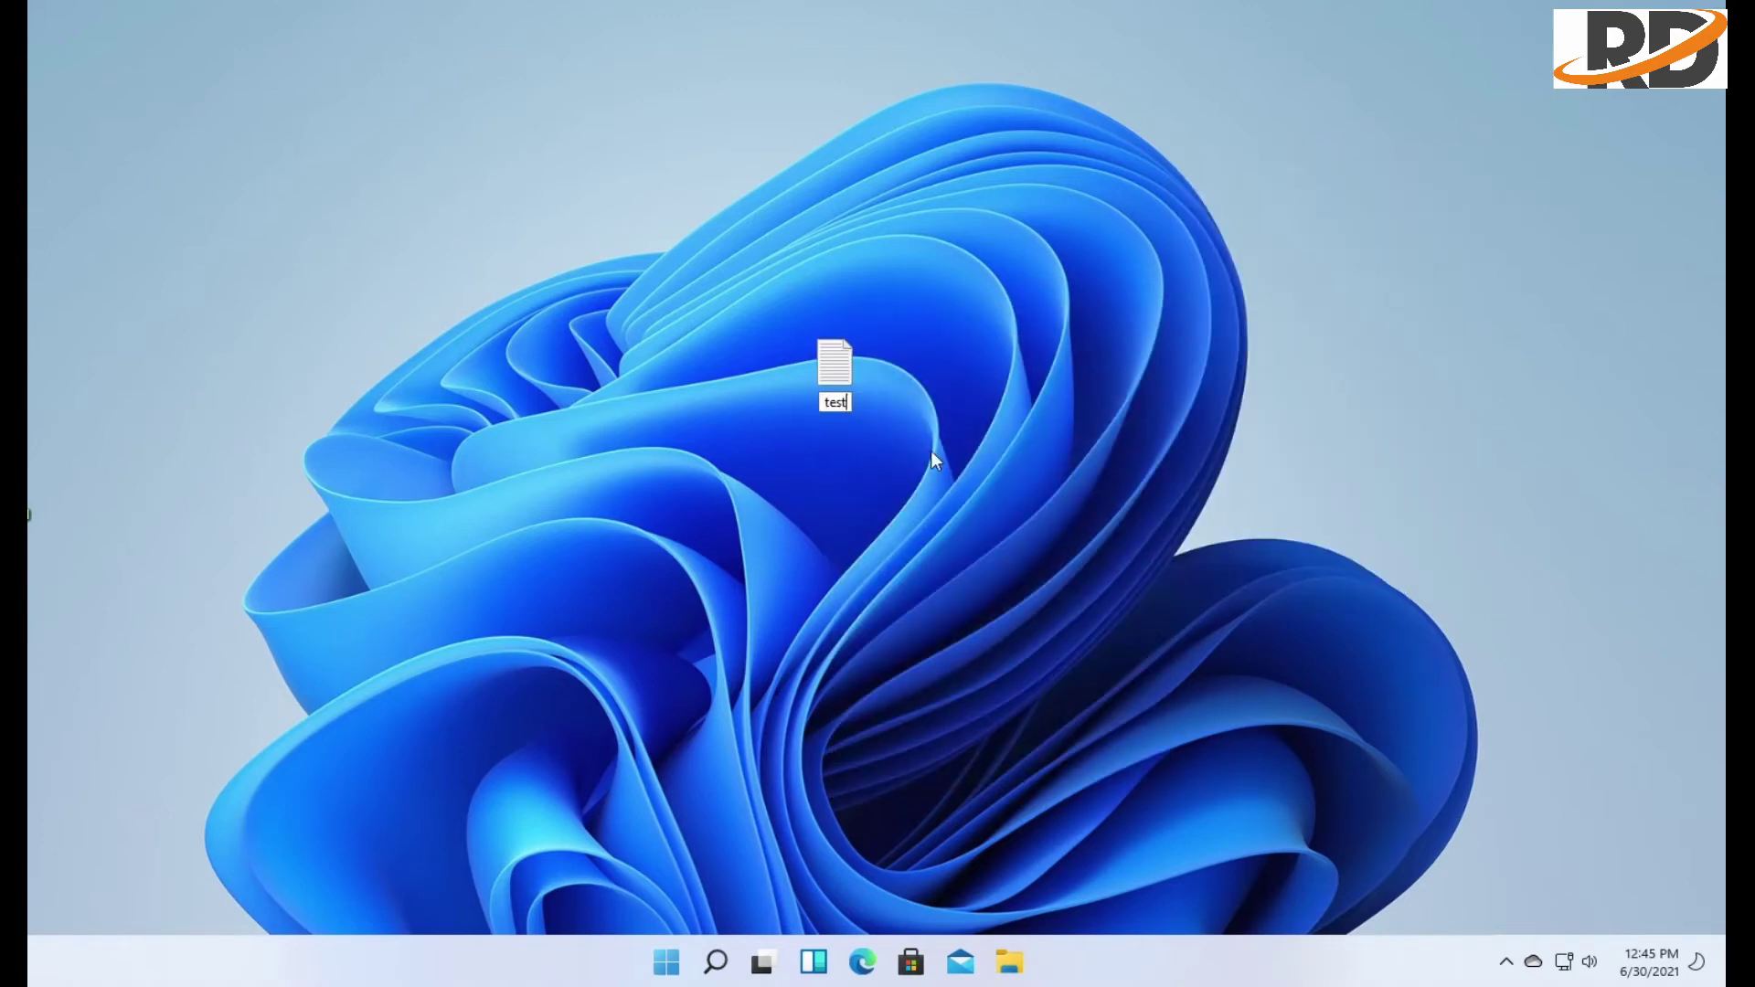
key(Return)
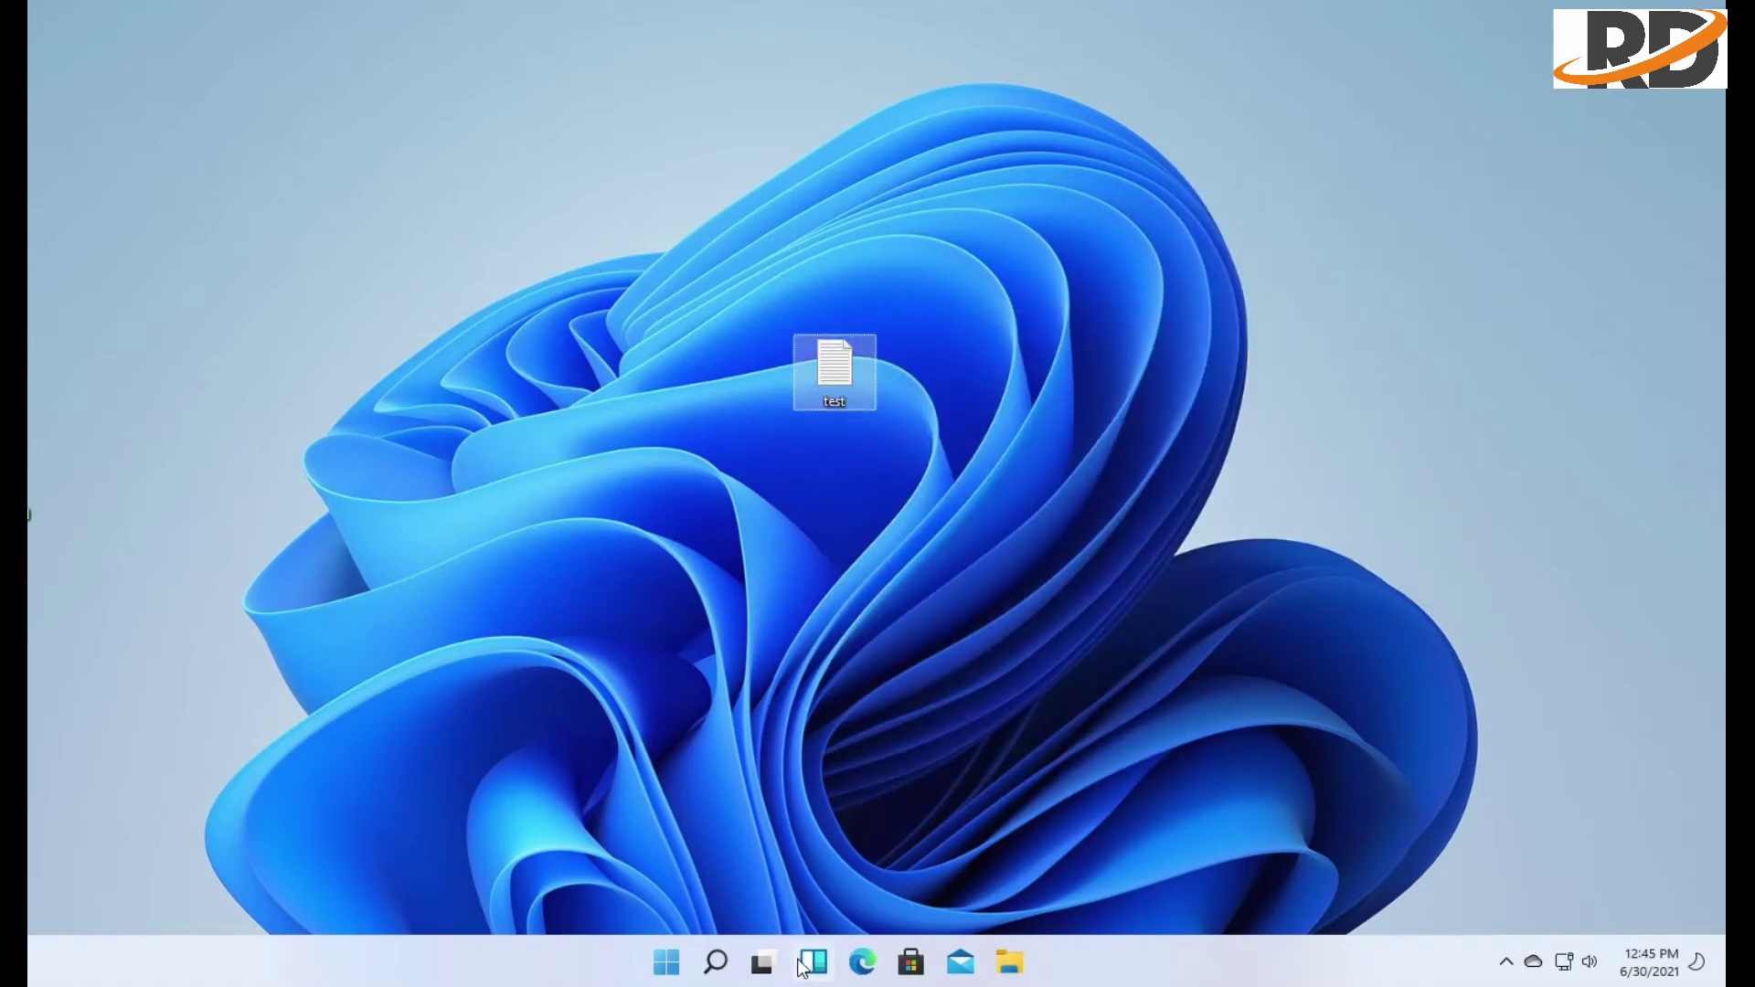
click(761, 962)
click(1154, 854)
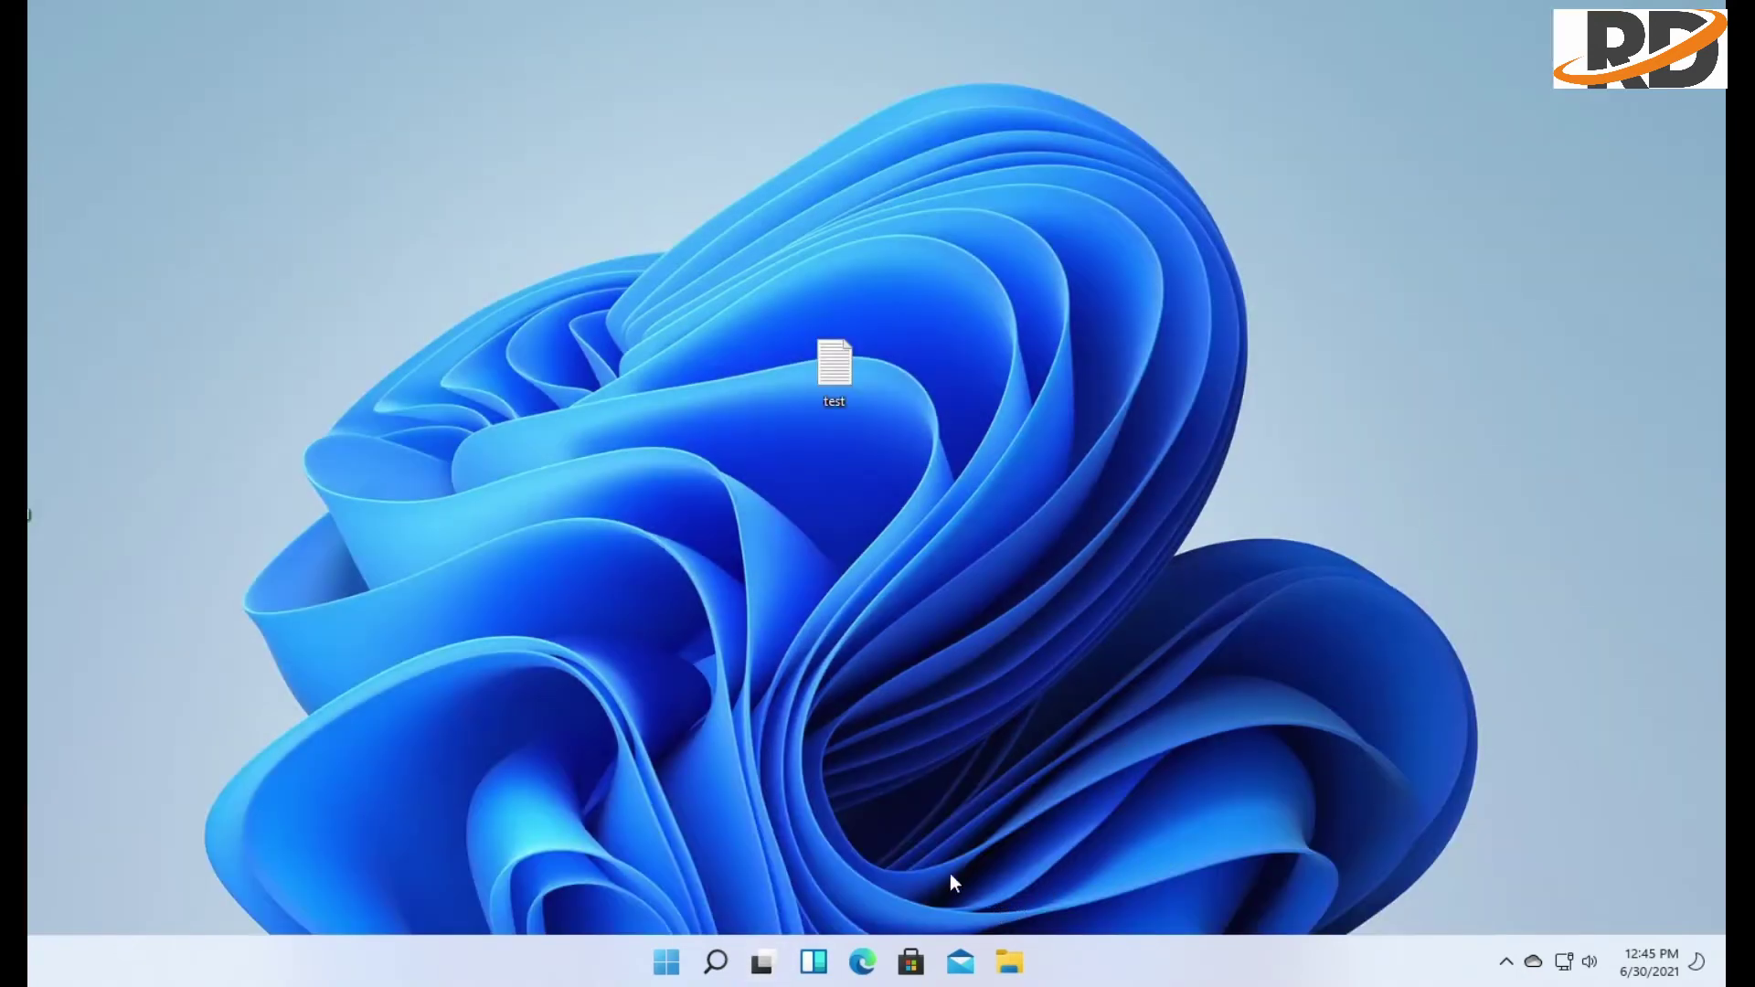
click(766, 960)
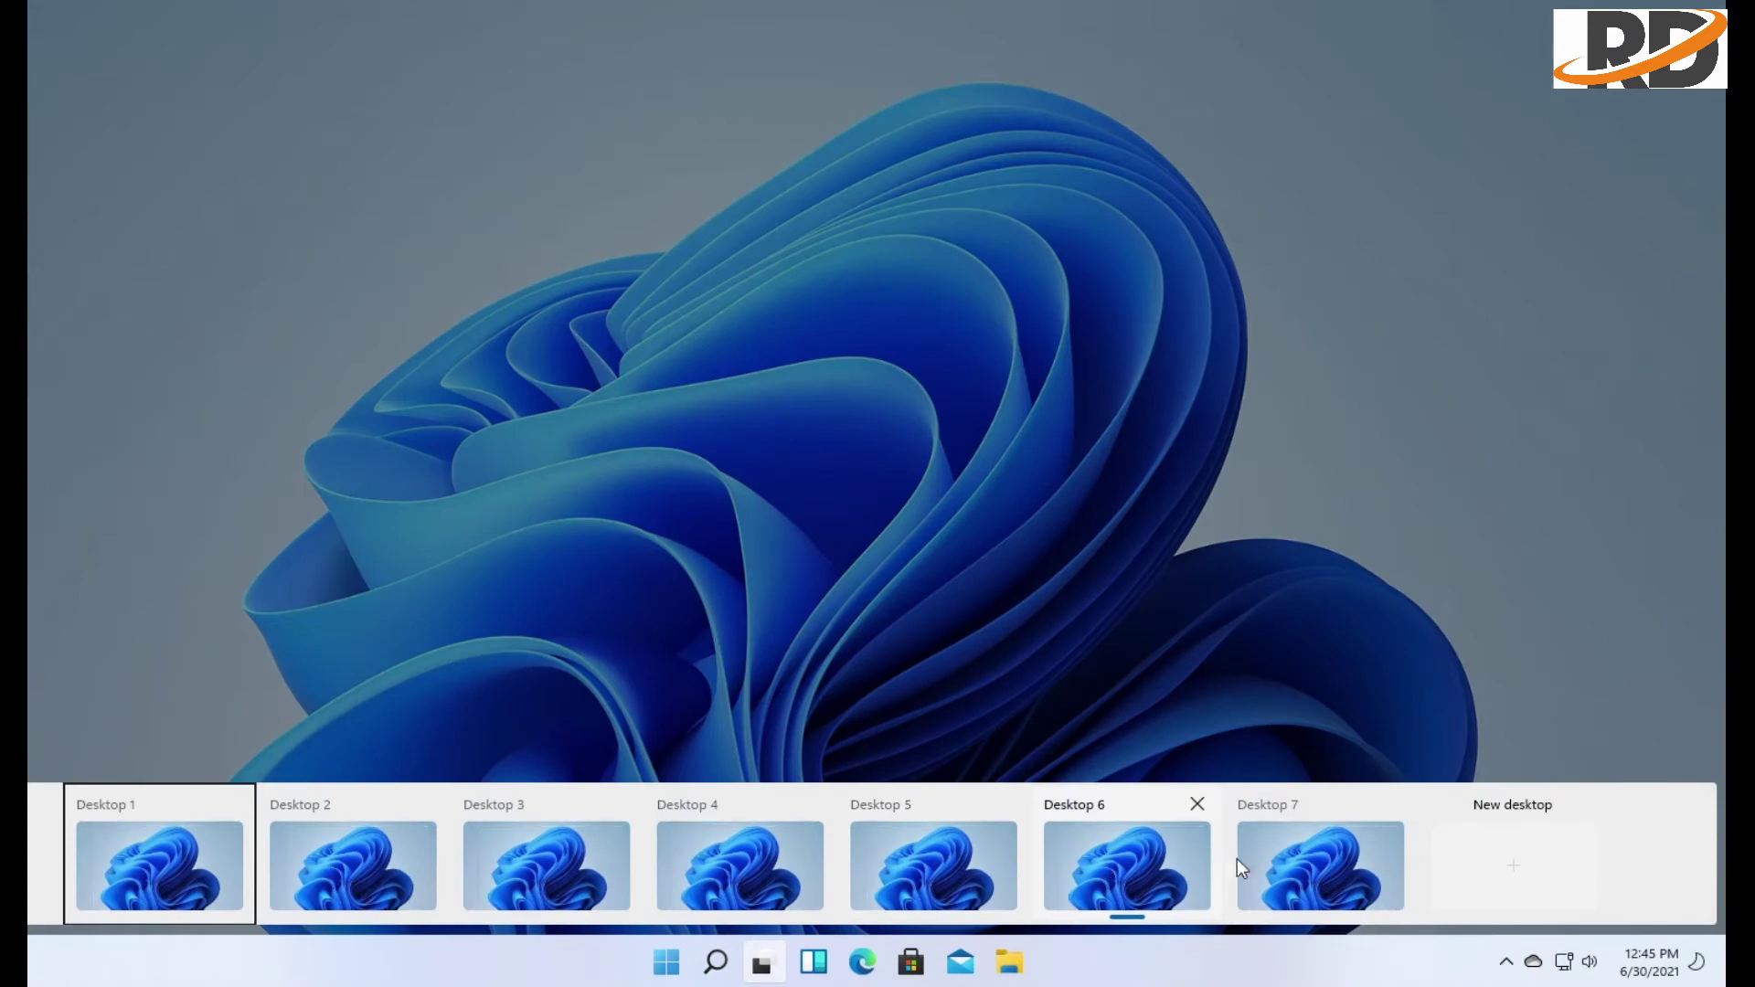
click(1345, 858)
right_click(1206, 449)
click(1027, 474)
click(815, 979)
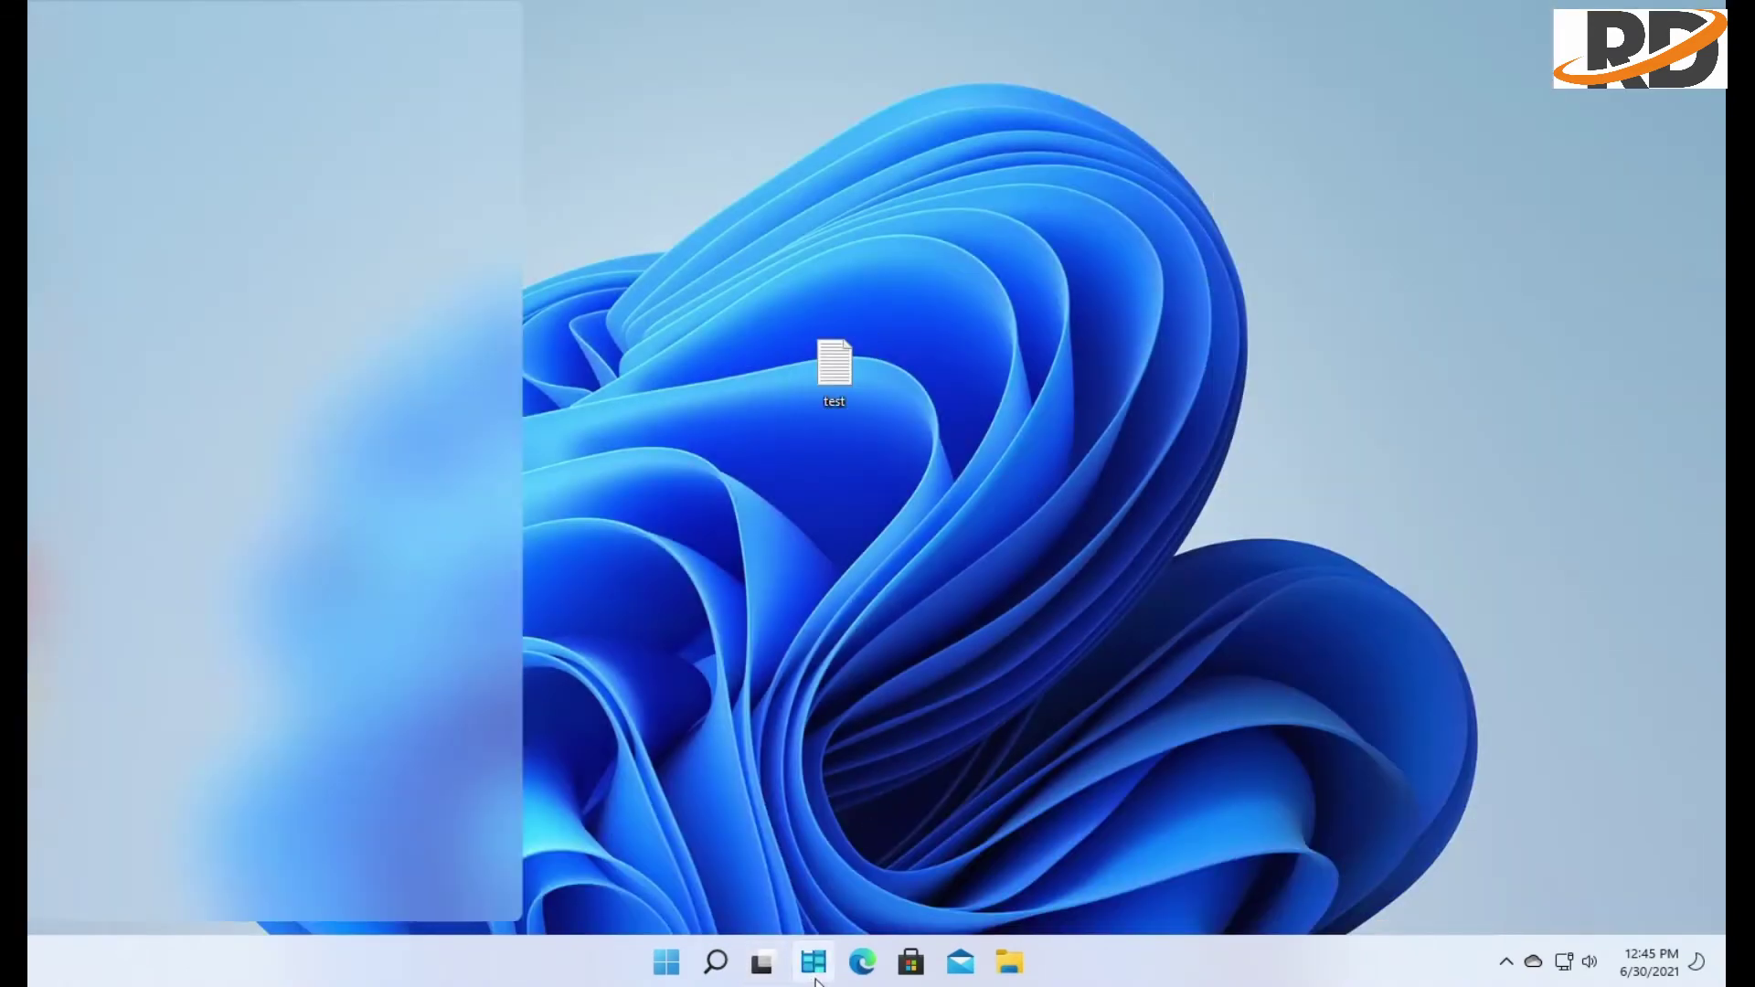
click(1081, 697)
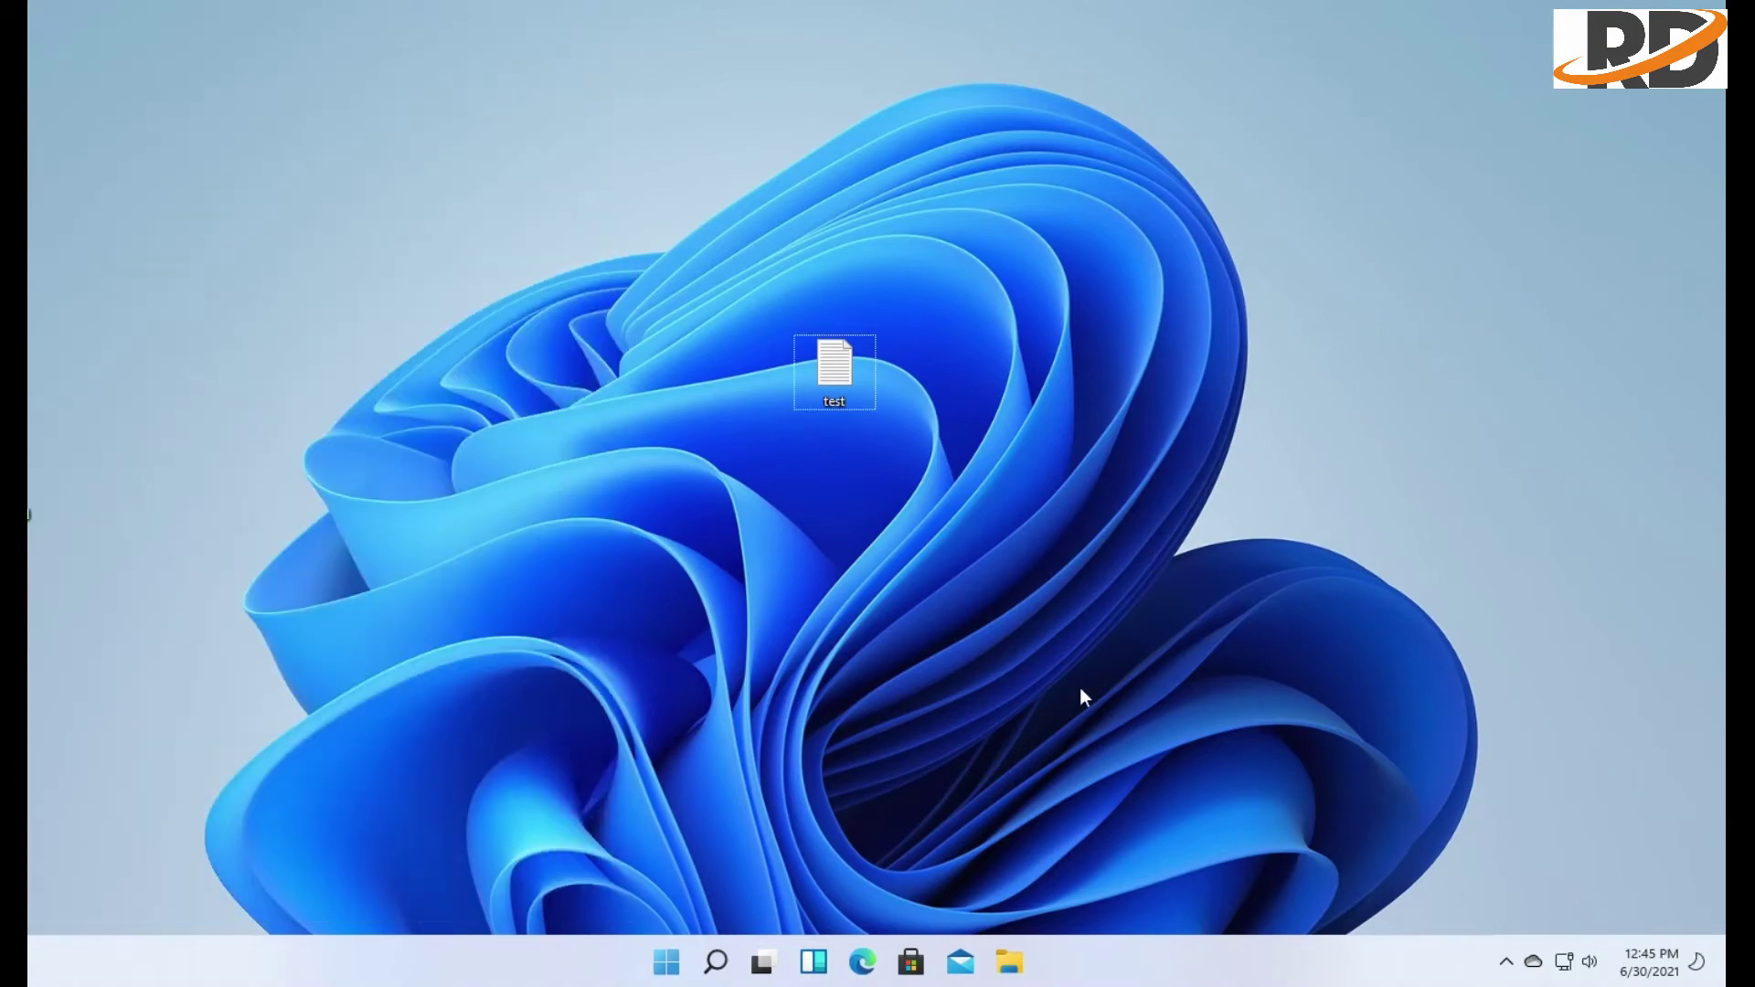
click(864, 960)
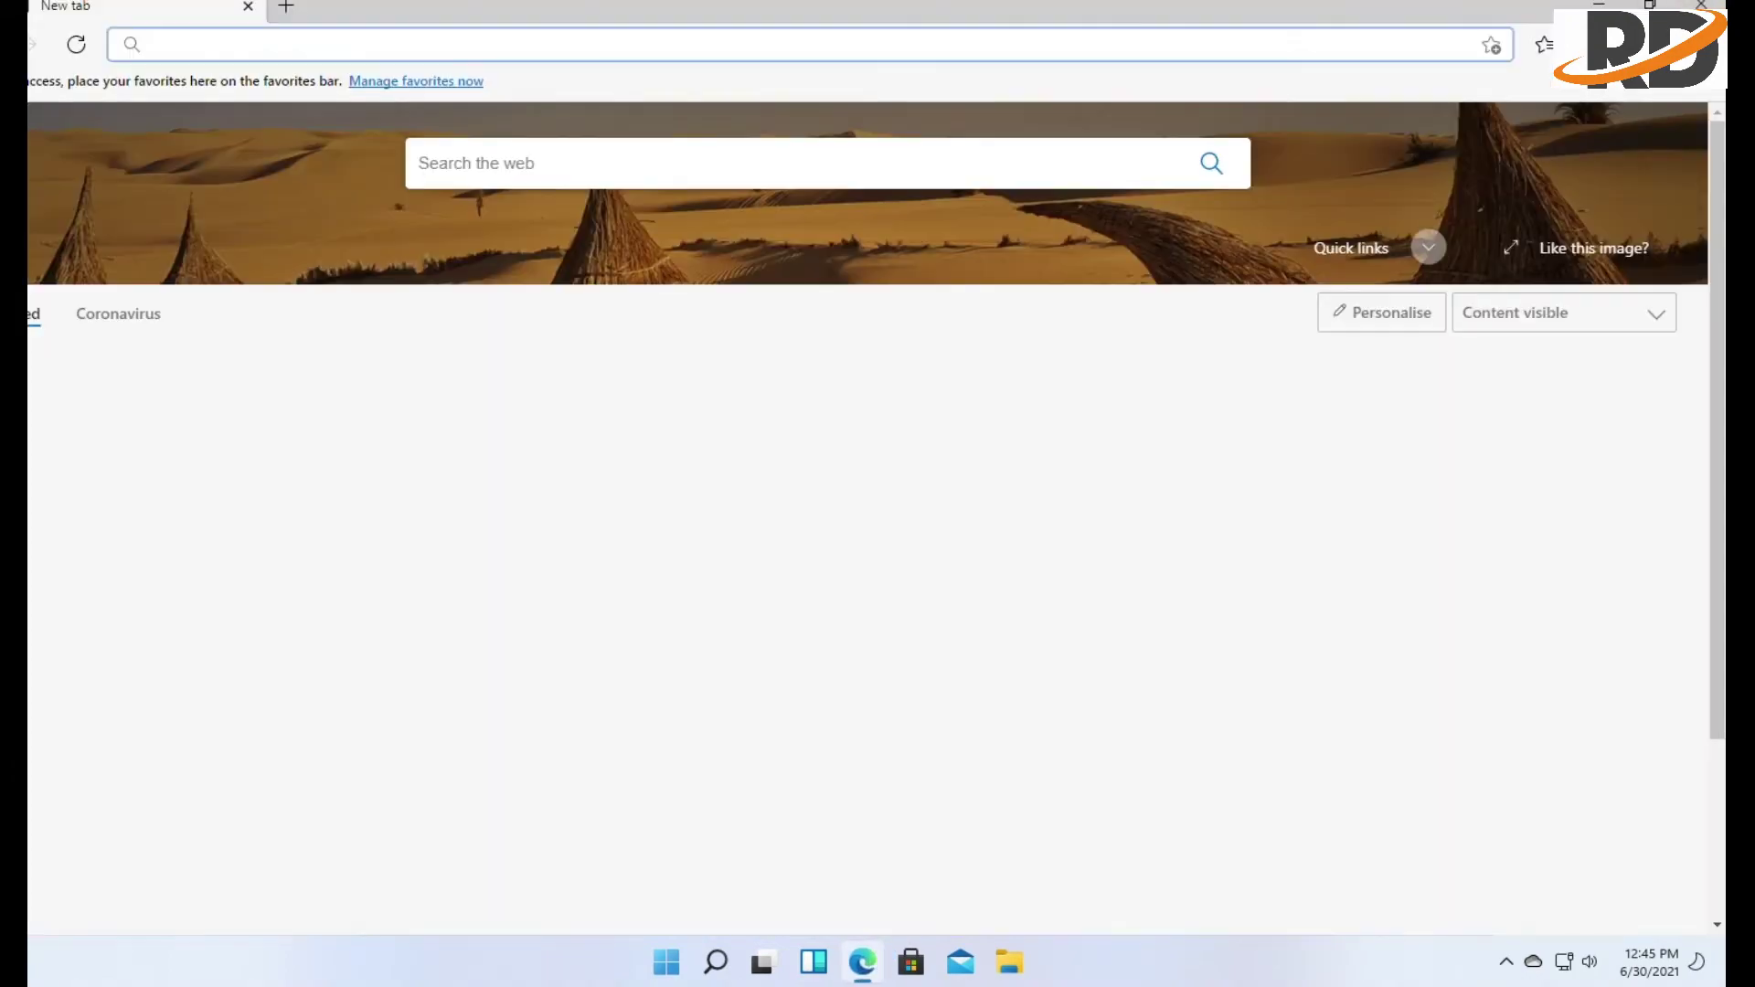
Close Edge, then open Microsoft Store, scroll its page, and close it
key(alt+F4)
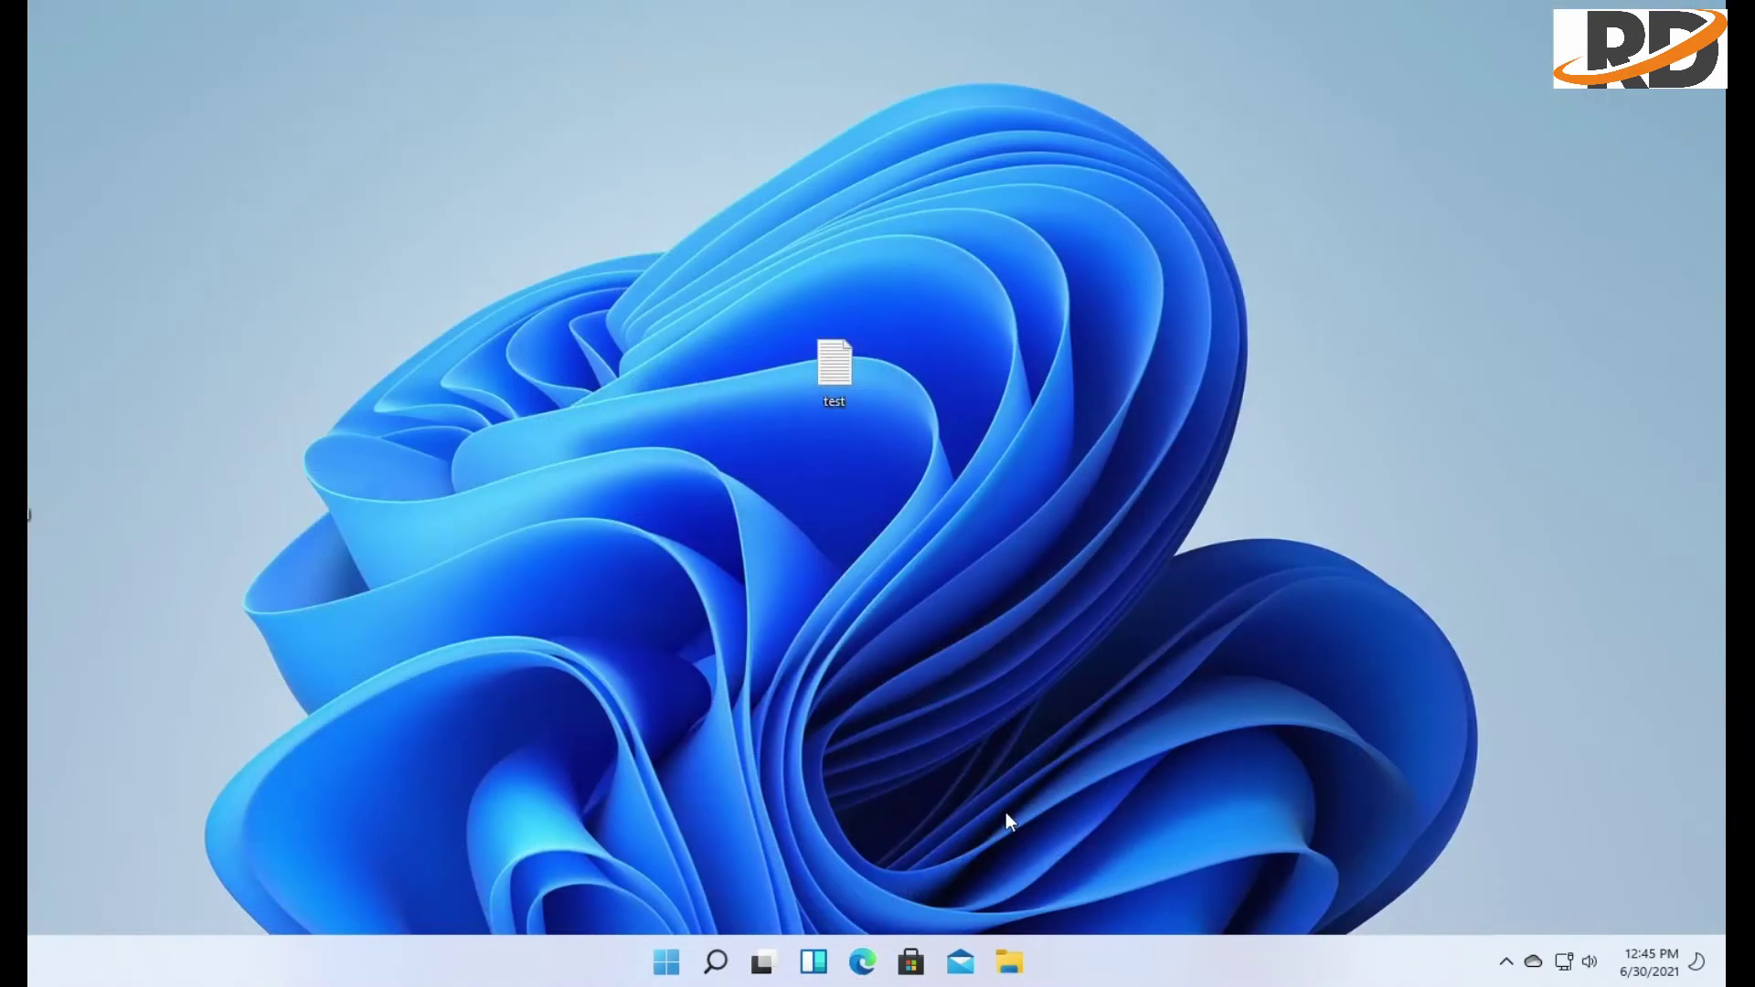
click(911, 962)
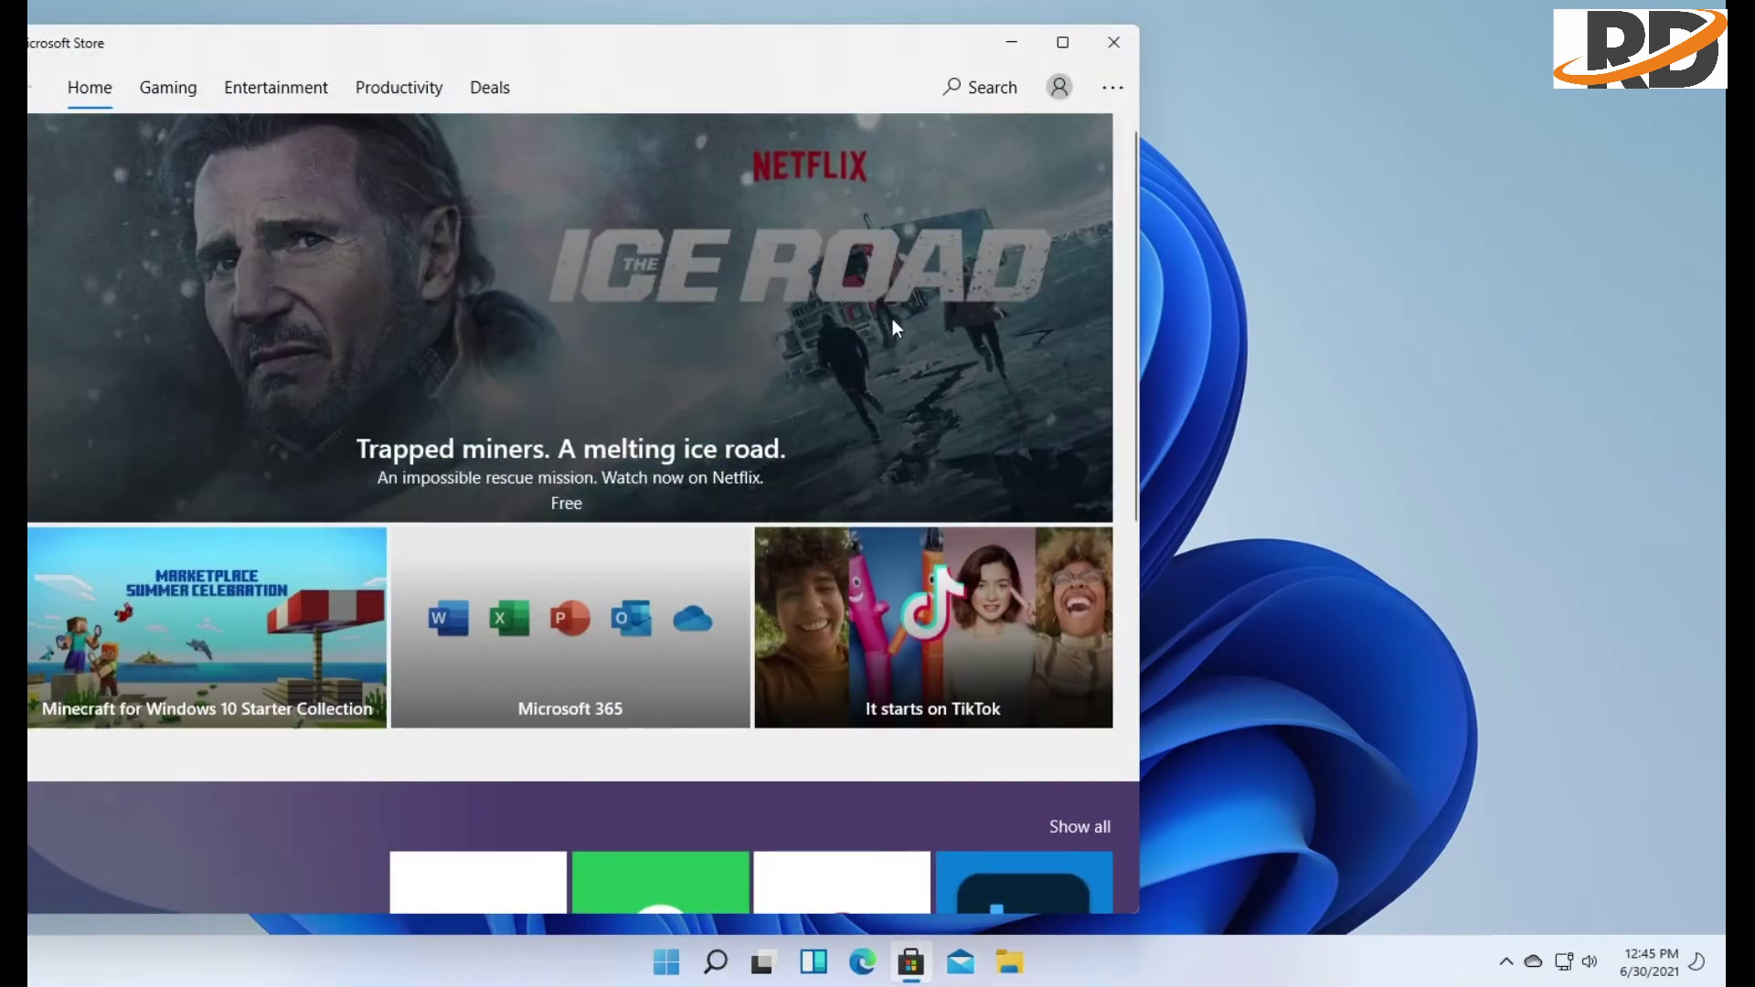
scroll(898, 415, down, 10)
scroll(909, 432, down, 3)
scroll(935, 400, up, 10)
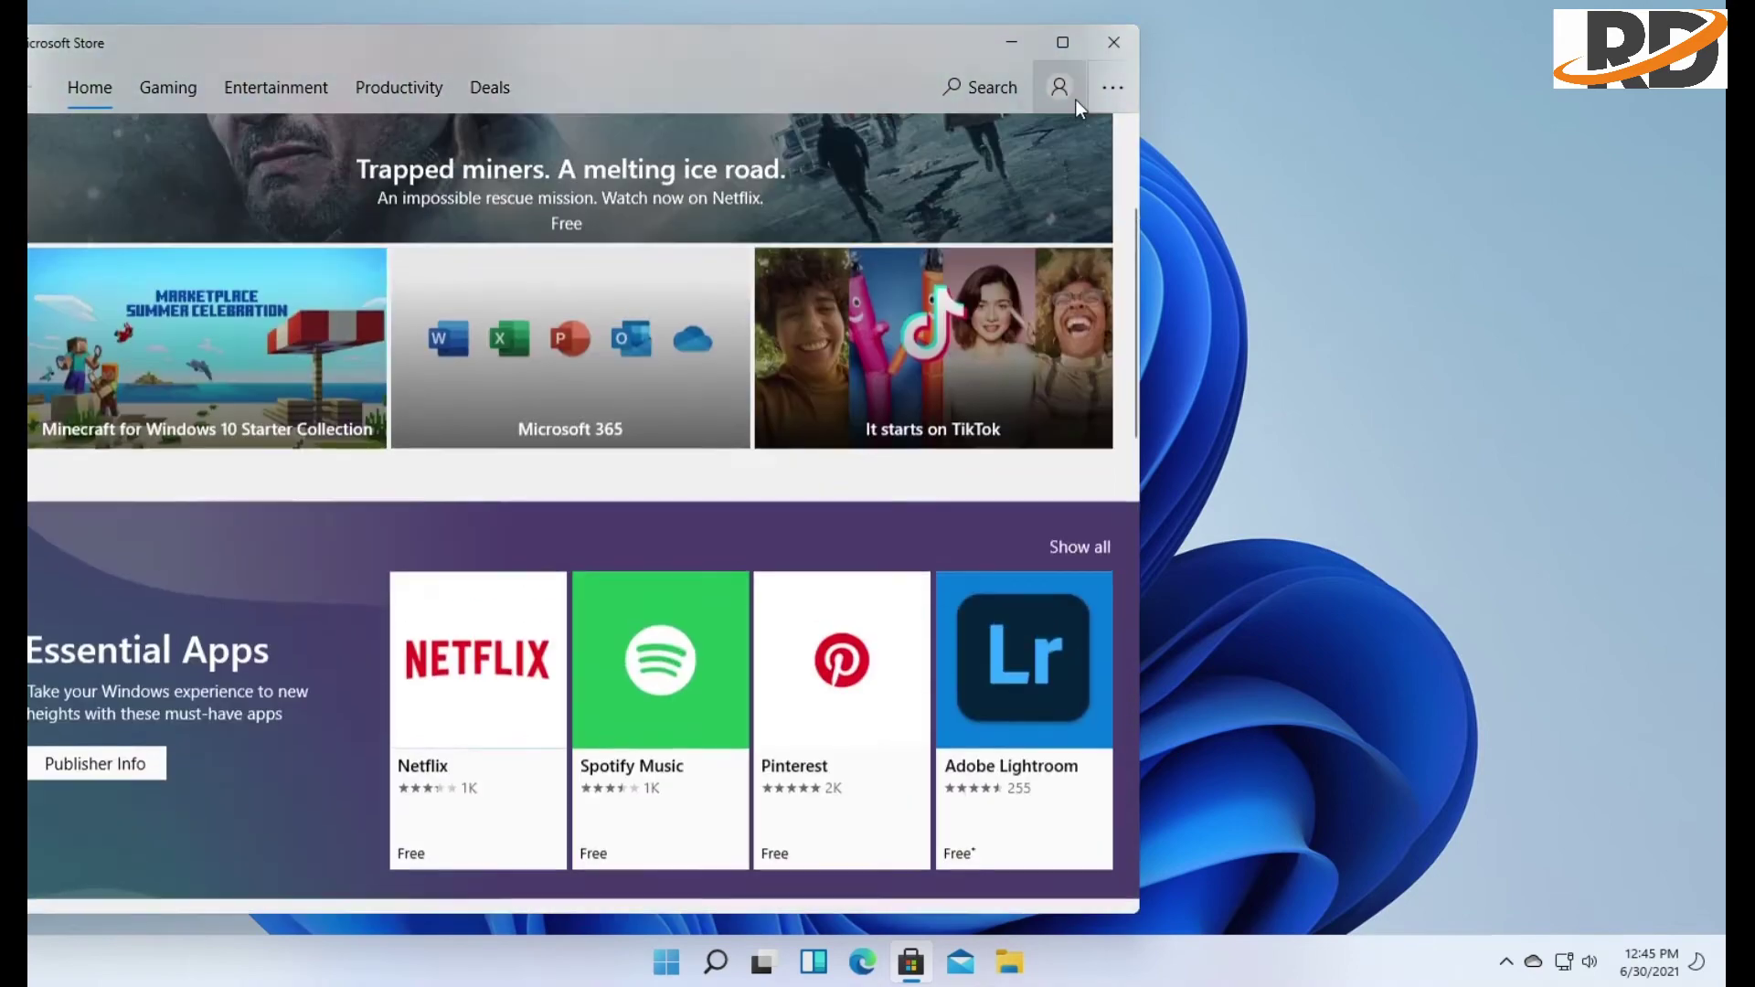
click(1097, 42)
Open Mail, dismiss the Add an account prompt, and close Mail
click(961, 962)
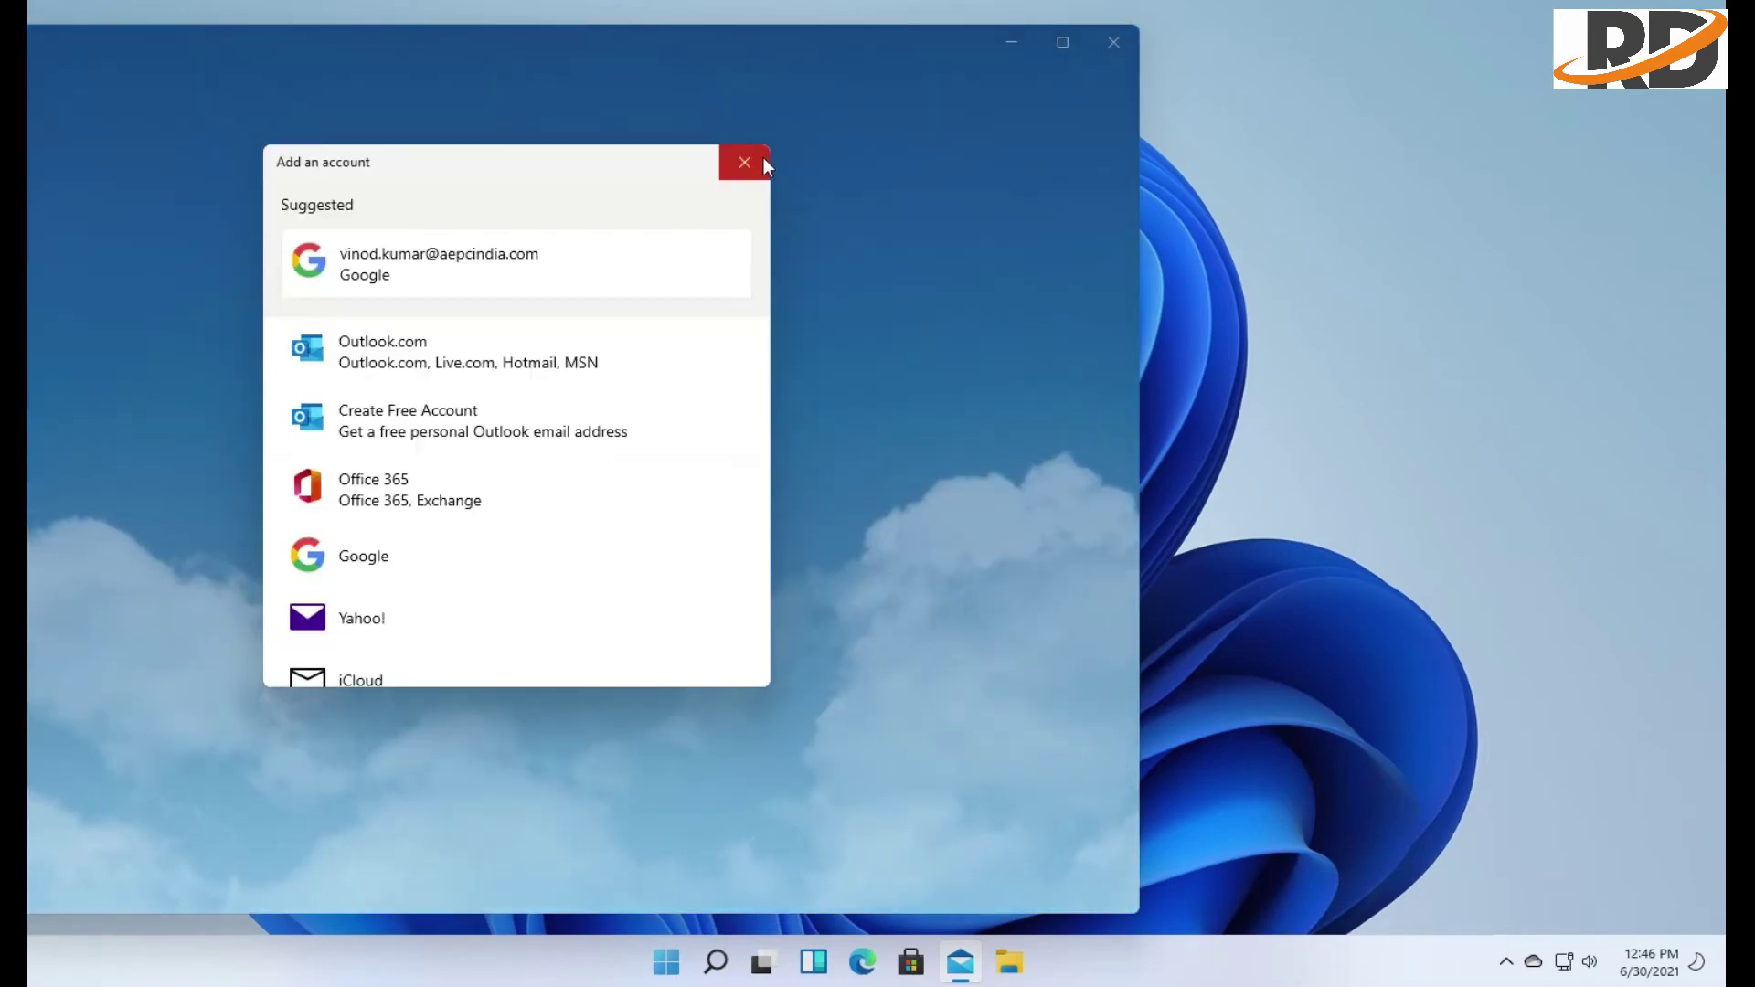
click(746, 162)
click(1113, 42)
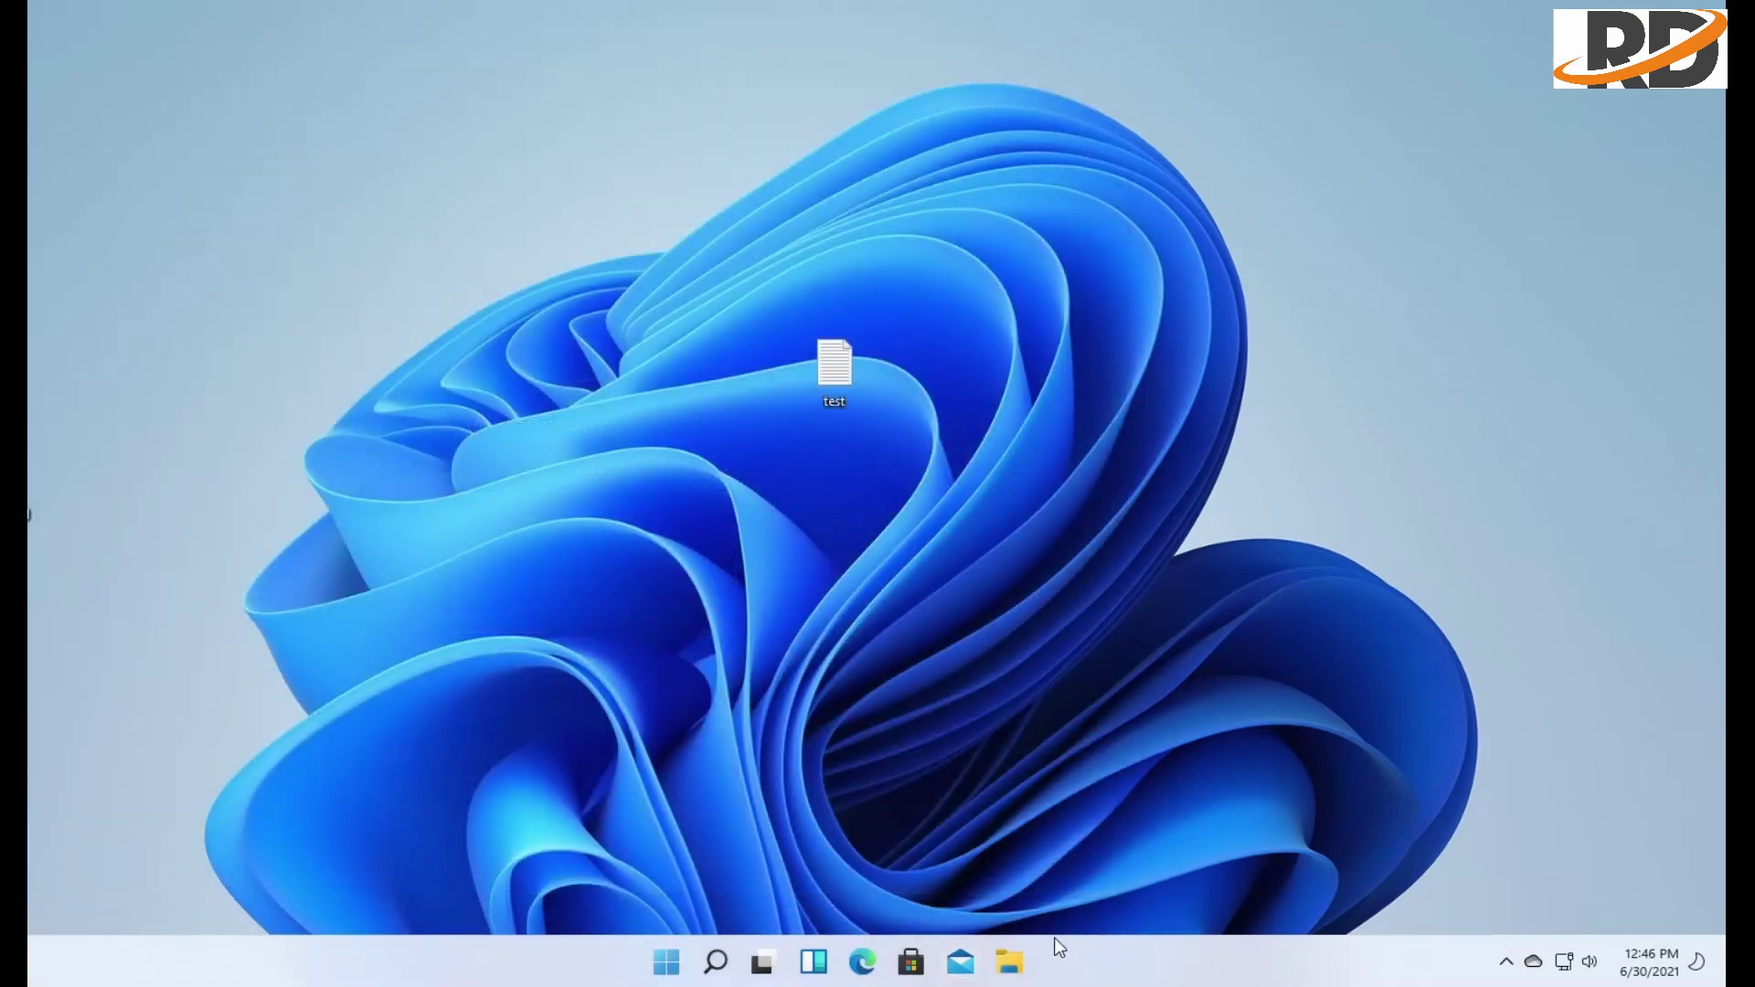
Open File Explorer maximised on This PC and select drives D: and E:, then Desktop, Documents, Downloads
click(1009, 962)
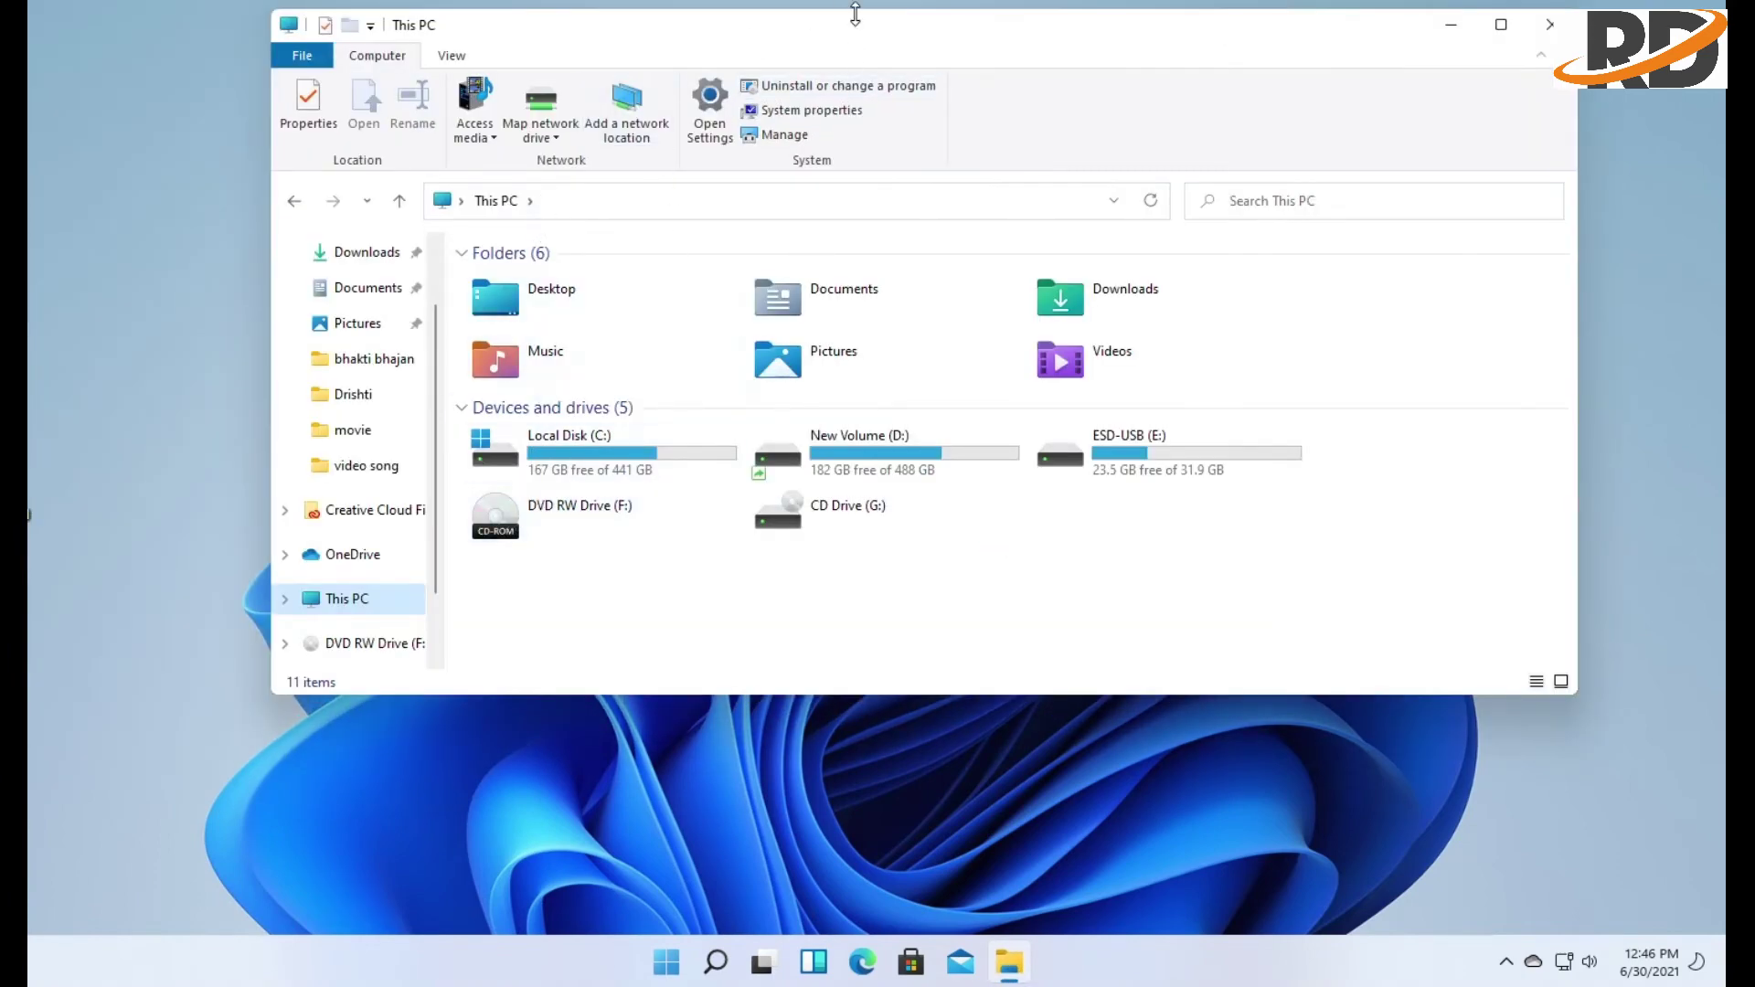
double_click(848, 33)
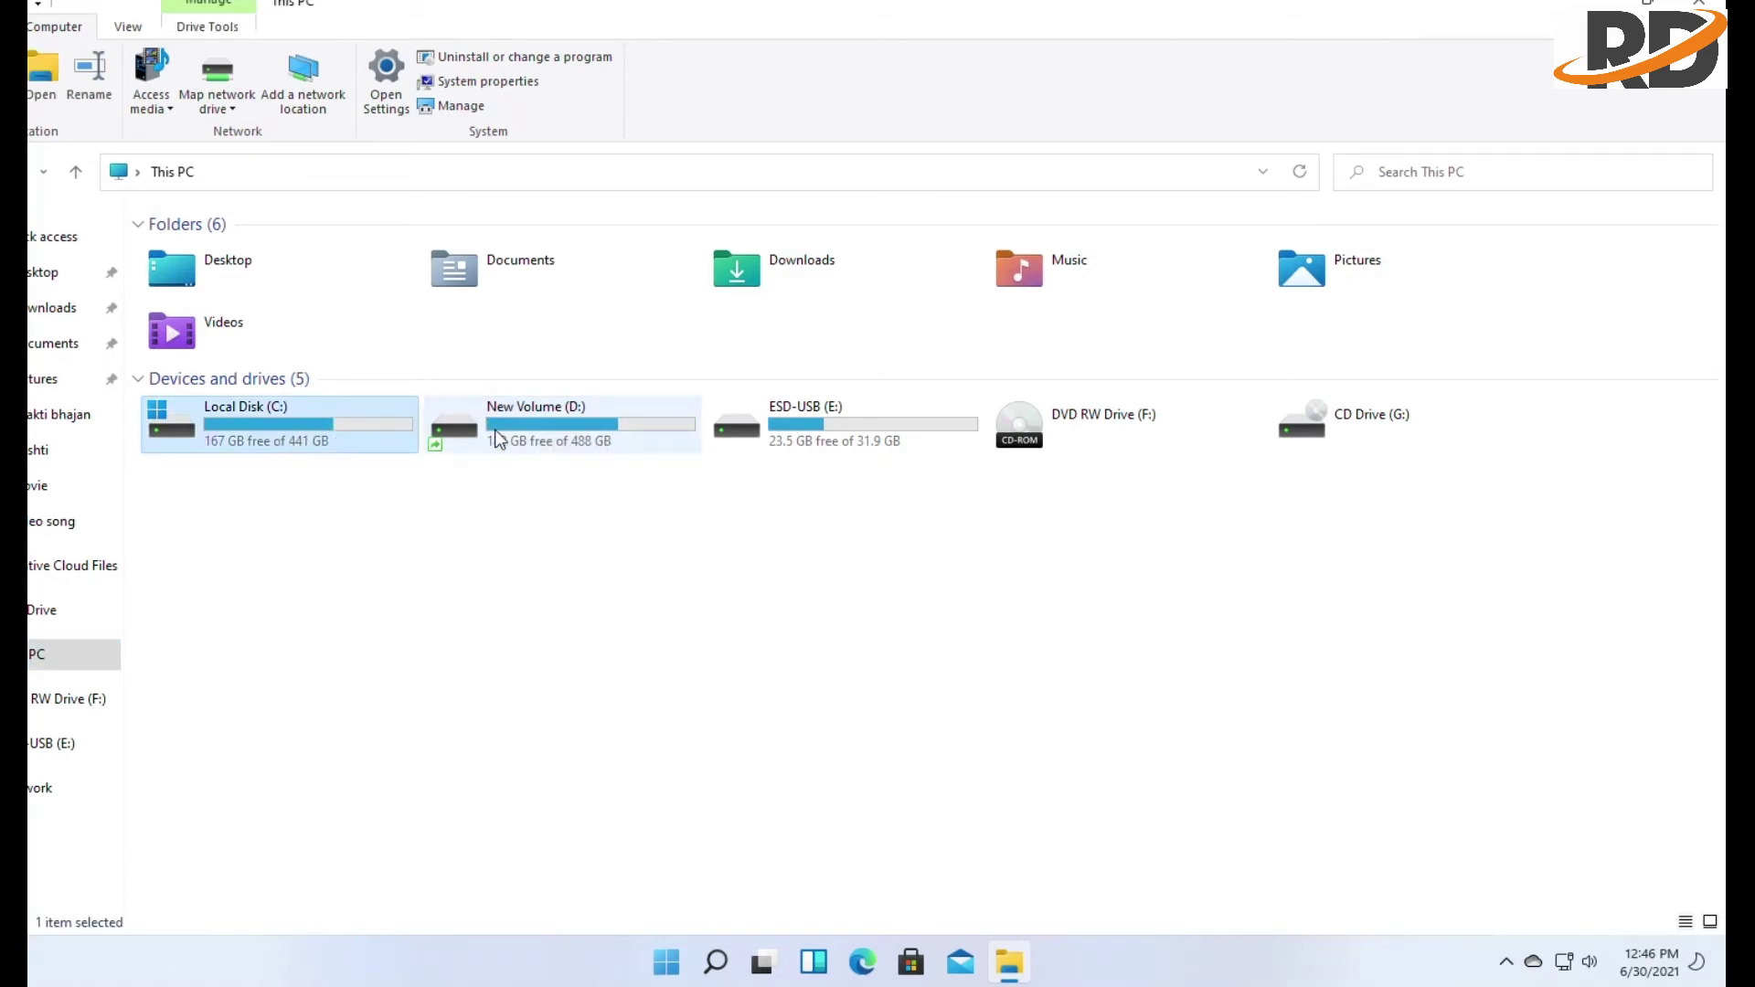
click(548, 430)
click(796, 437)
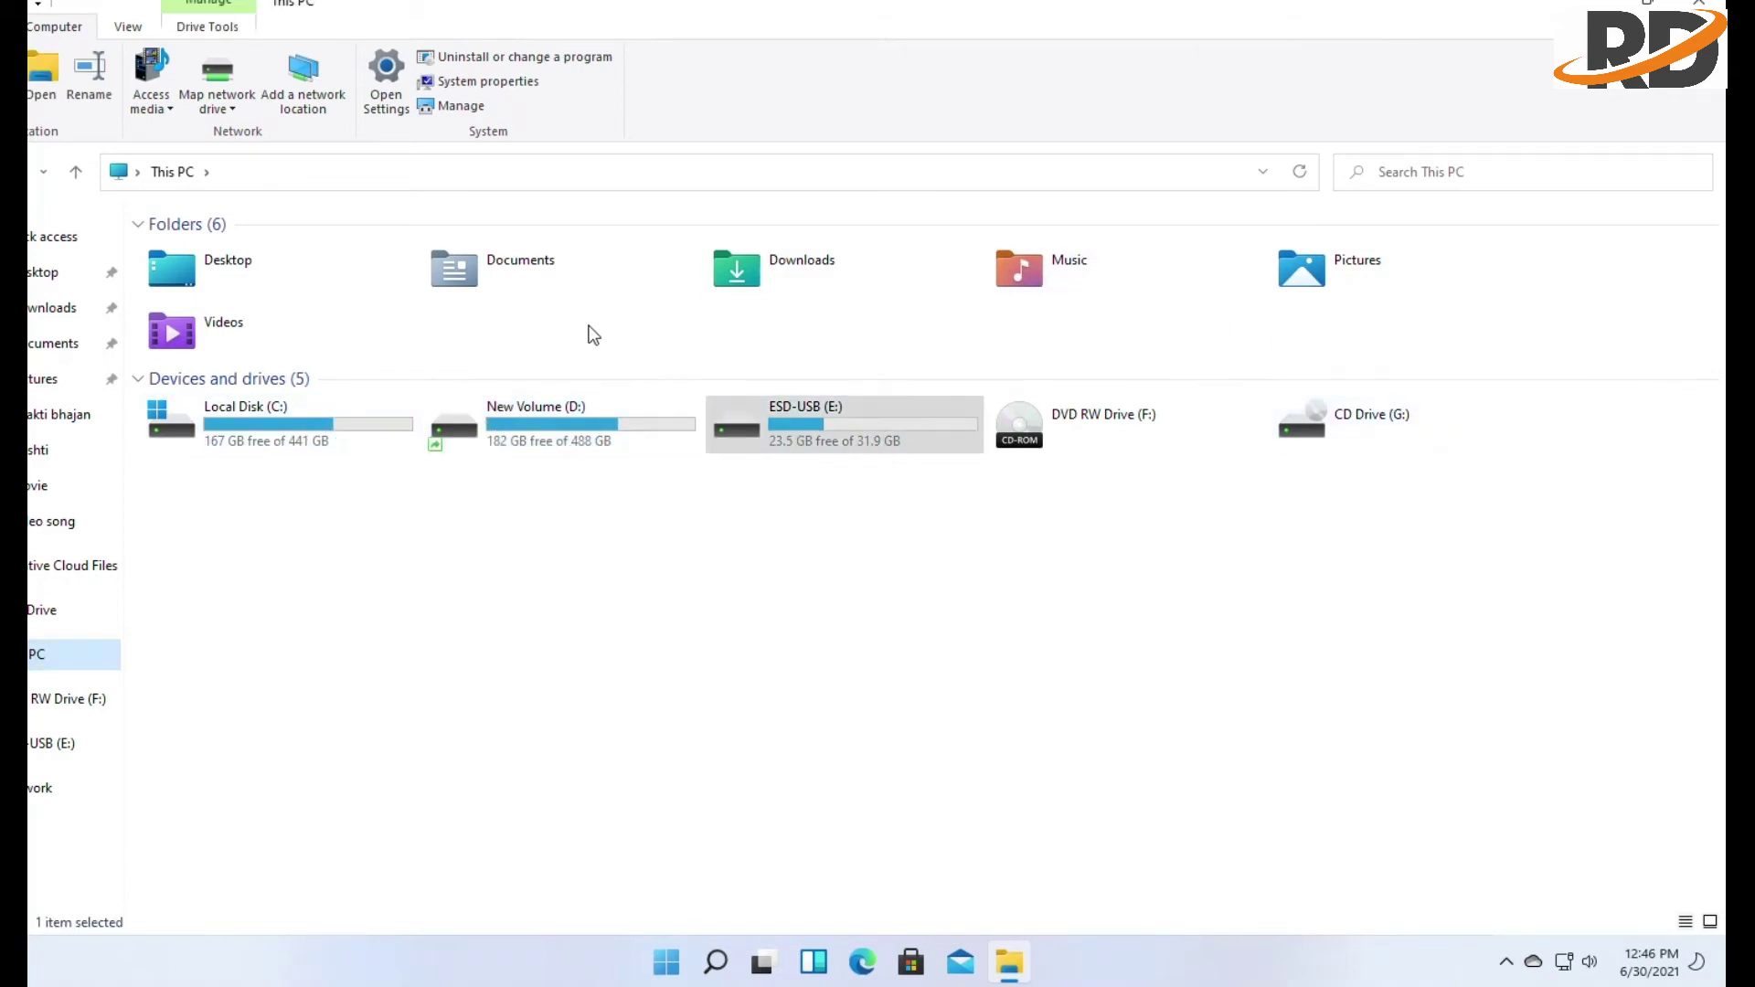
click(242, 264)
click(466, 275)
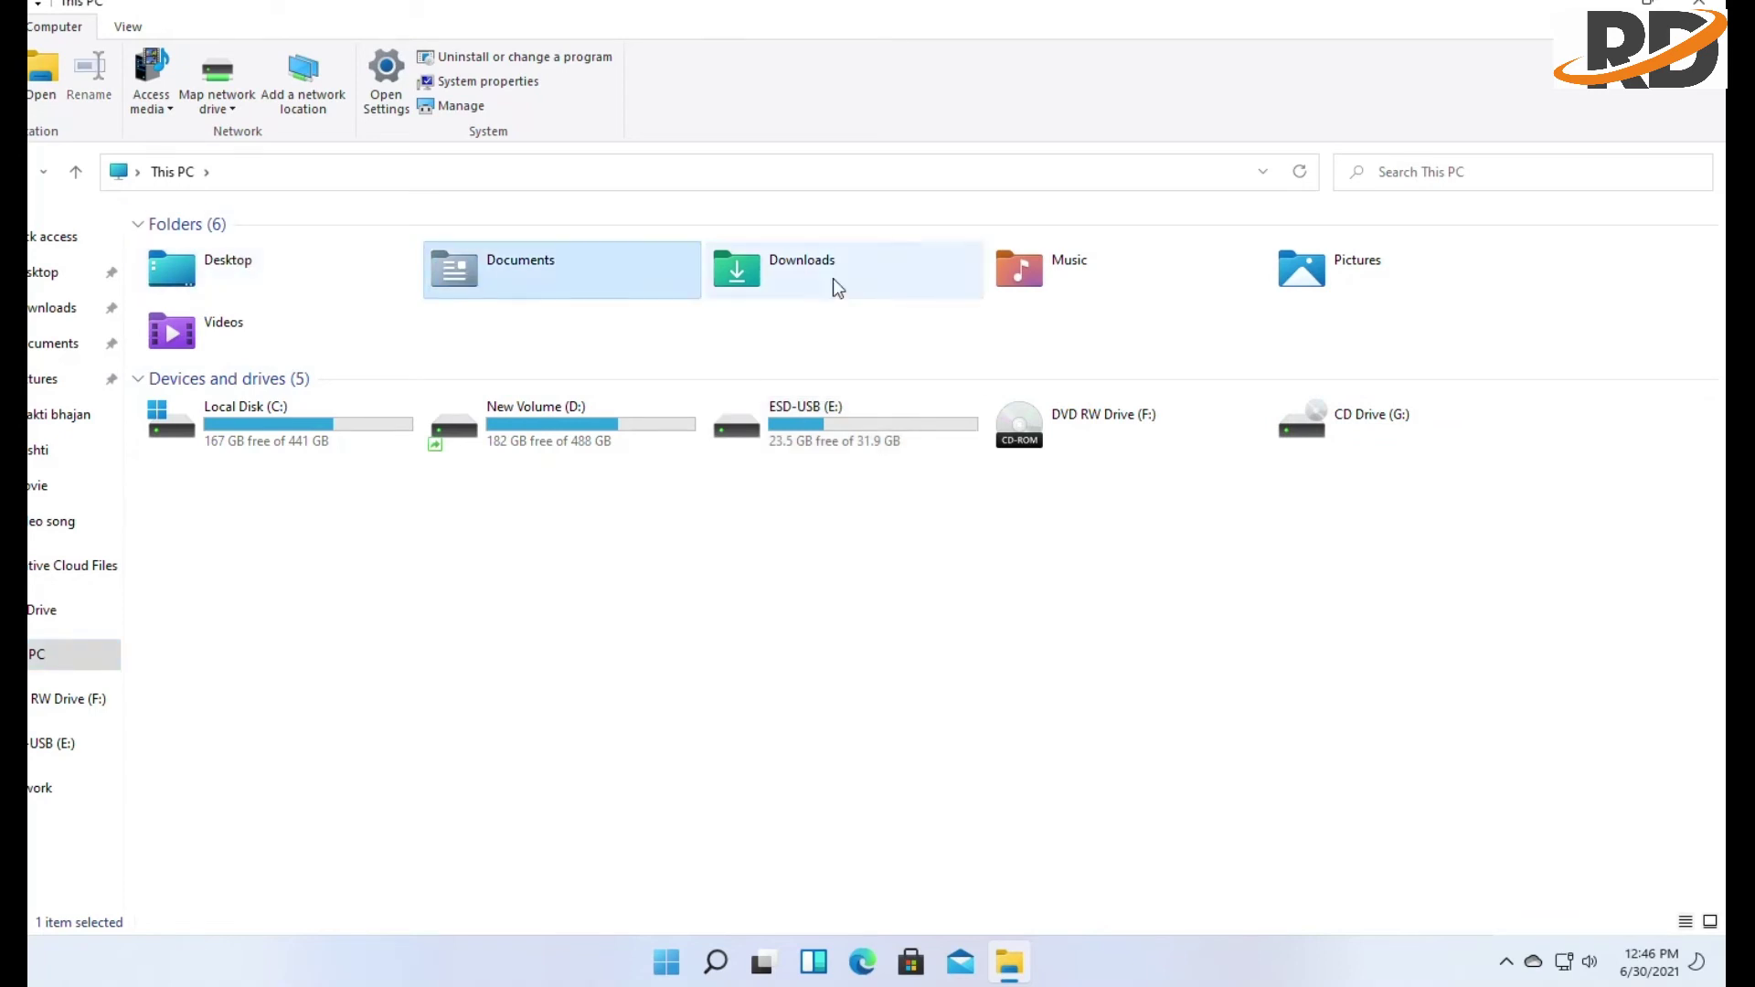
click(832, 278)
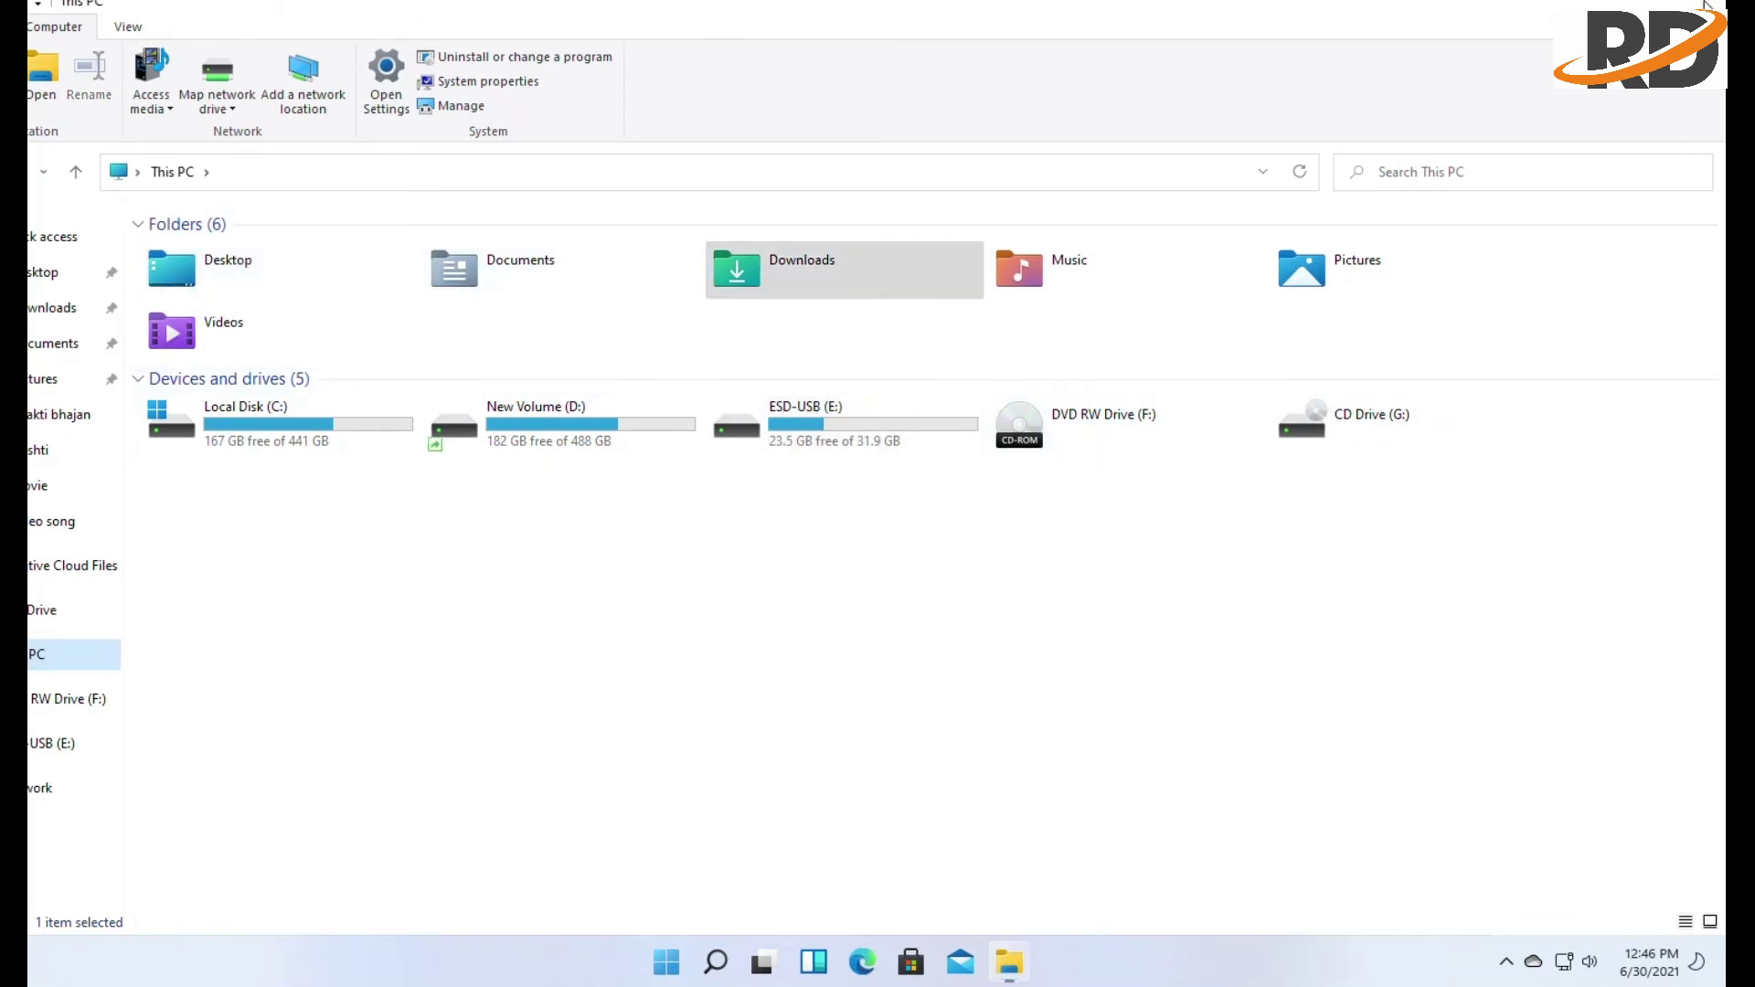
key(super+s)
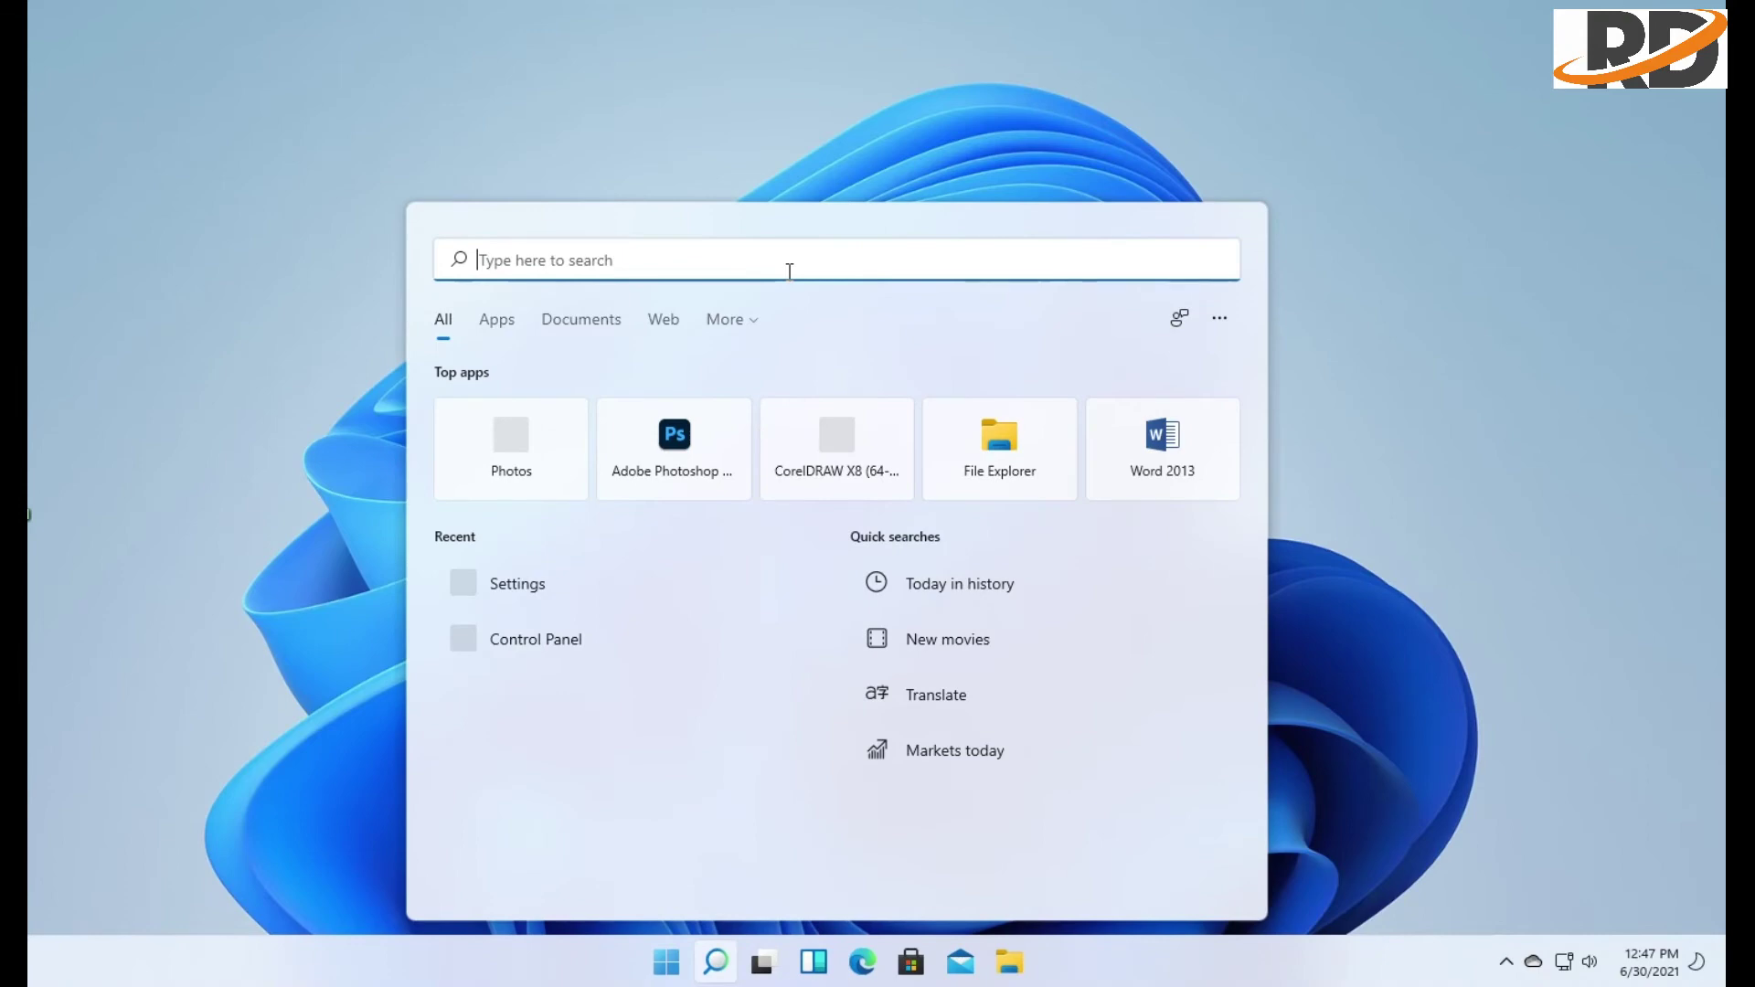
Open Control Panel via search 'con', switch View by to Large icons and back to Category
text(con)
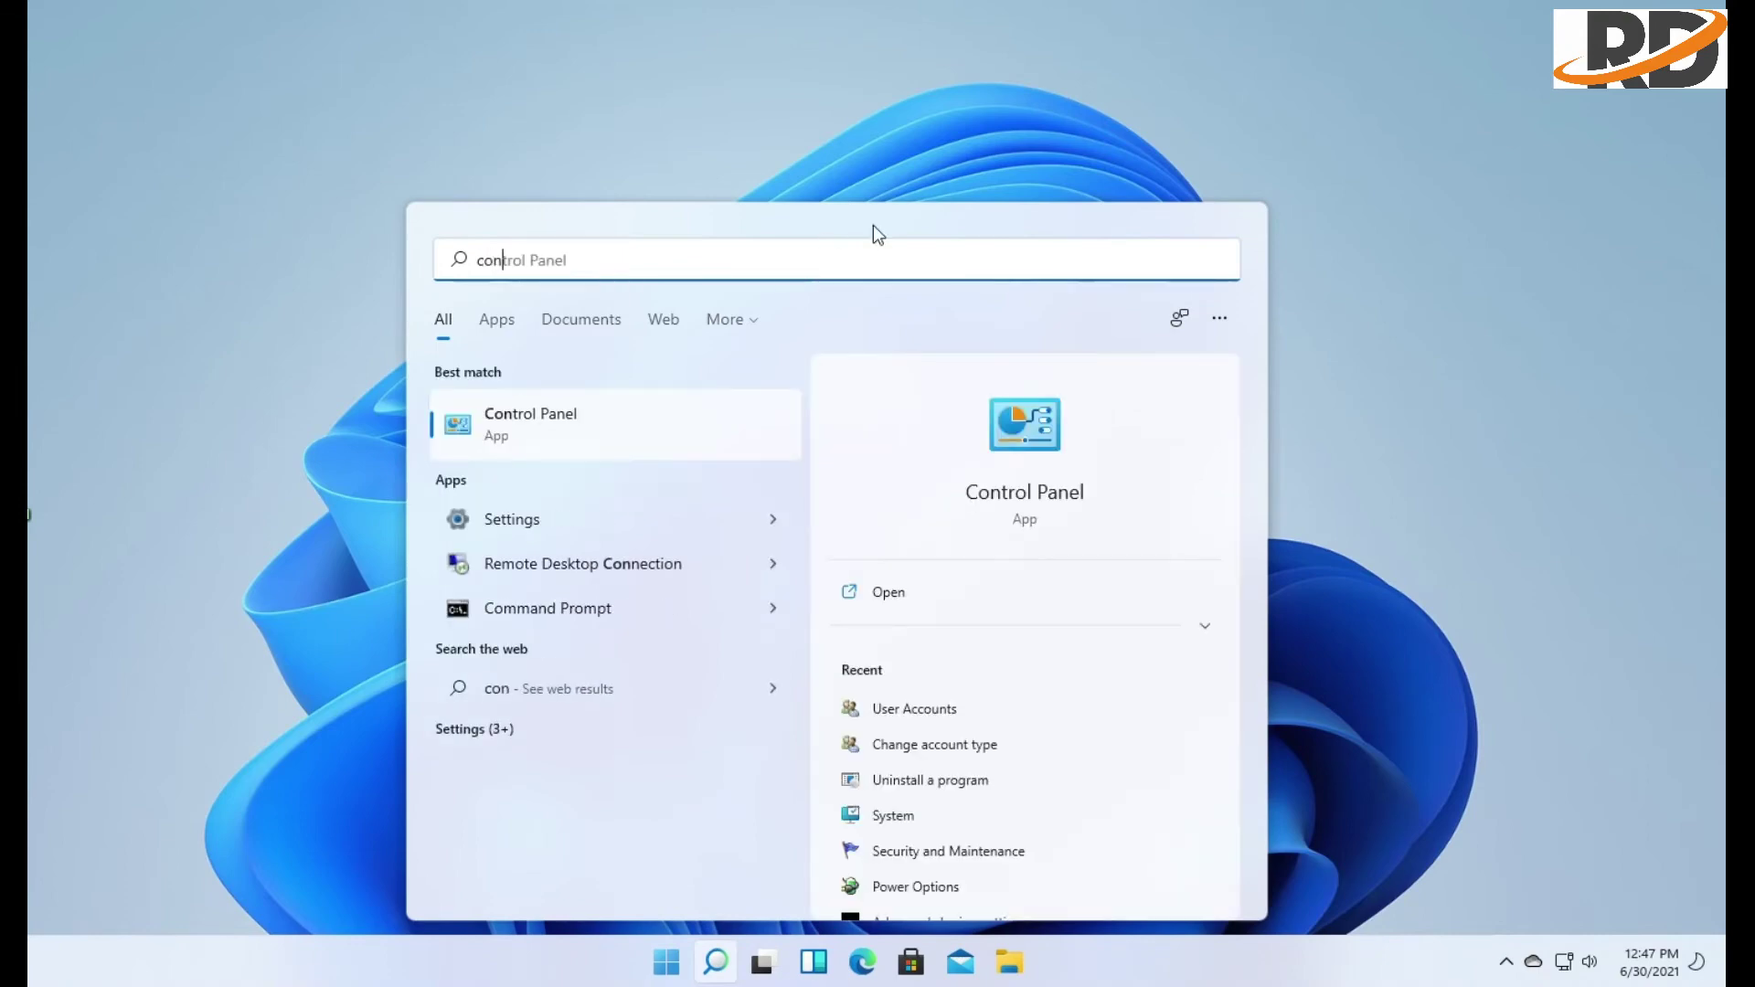
click(581, 416)
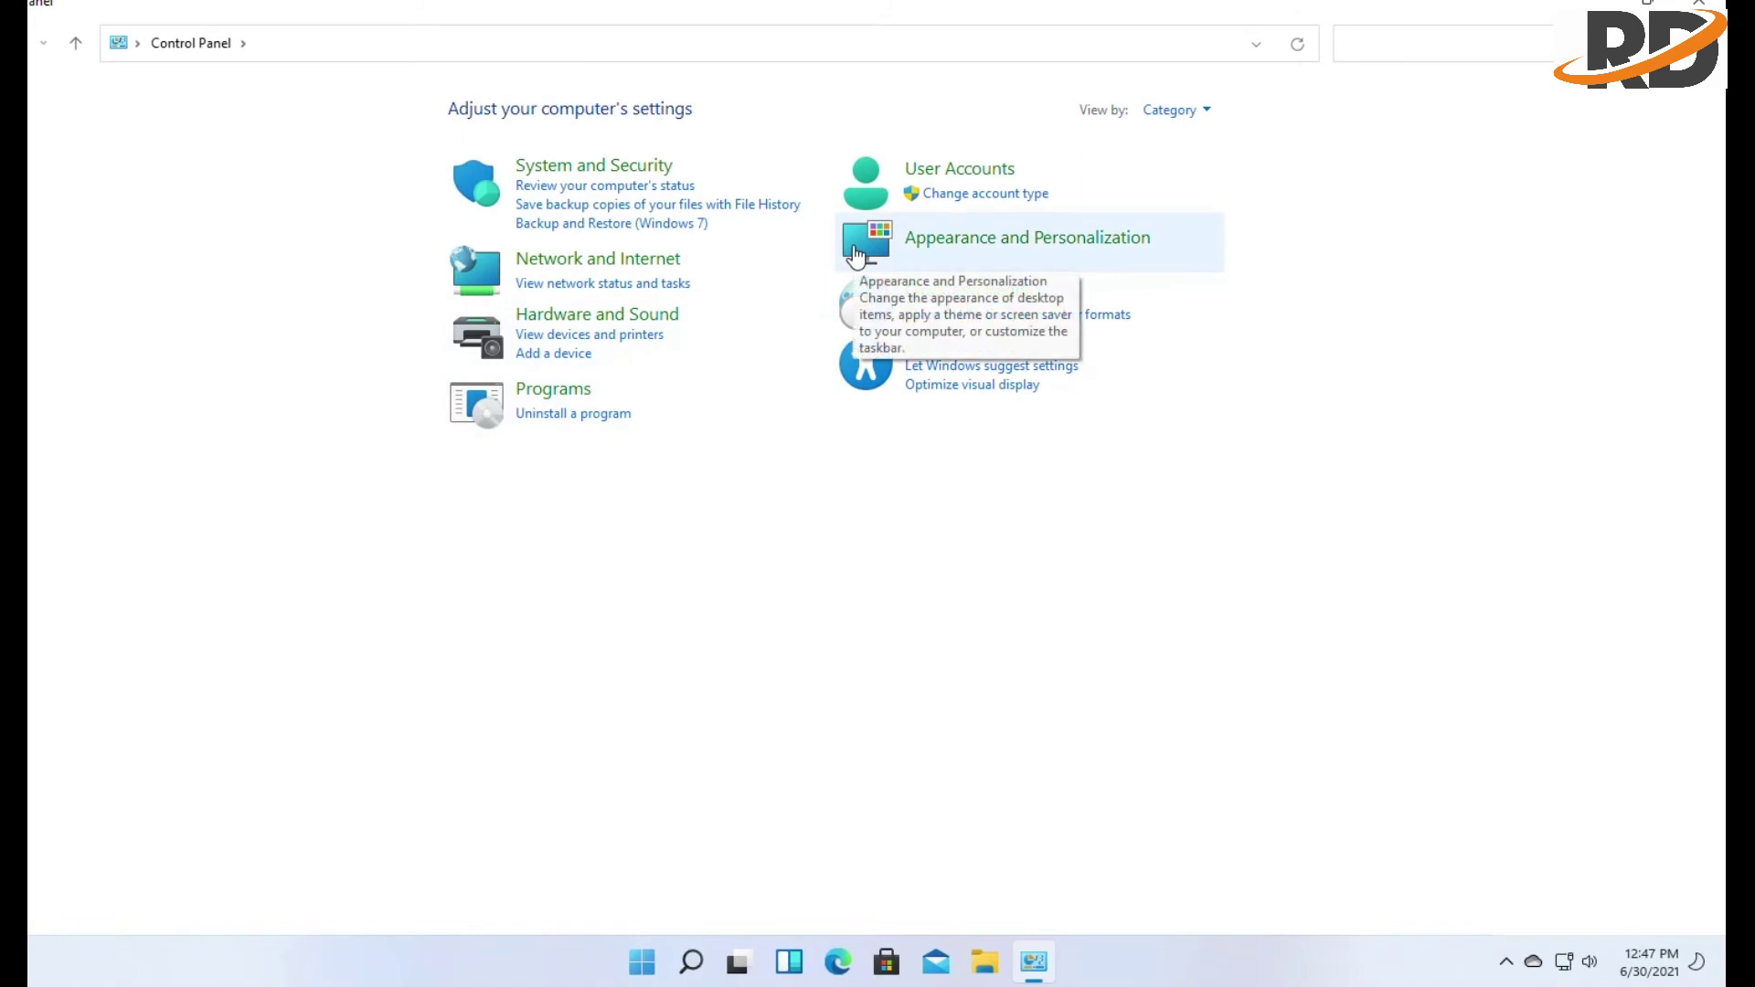
click(1205, 111)
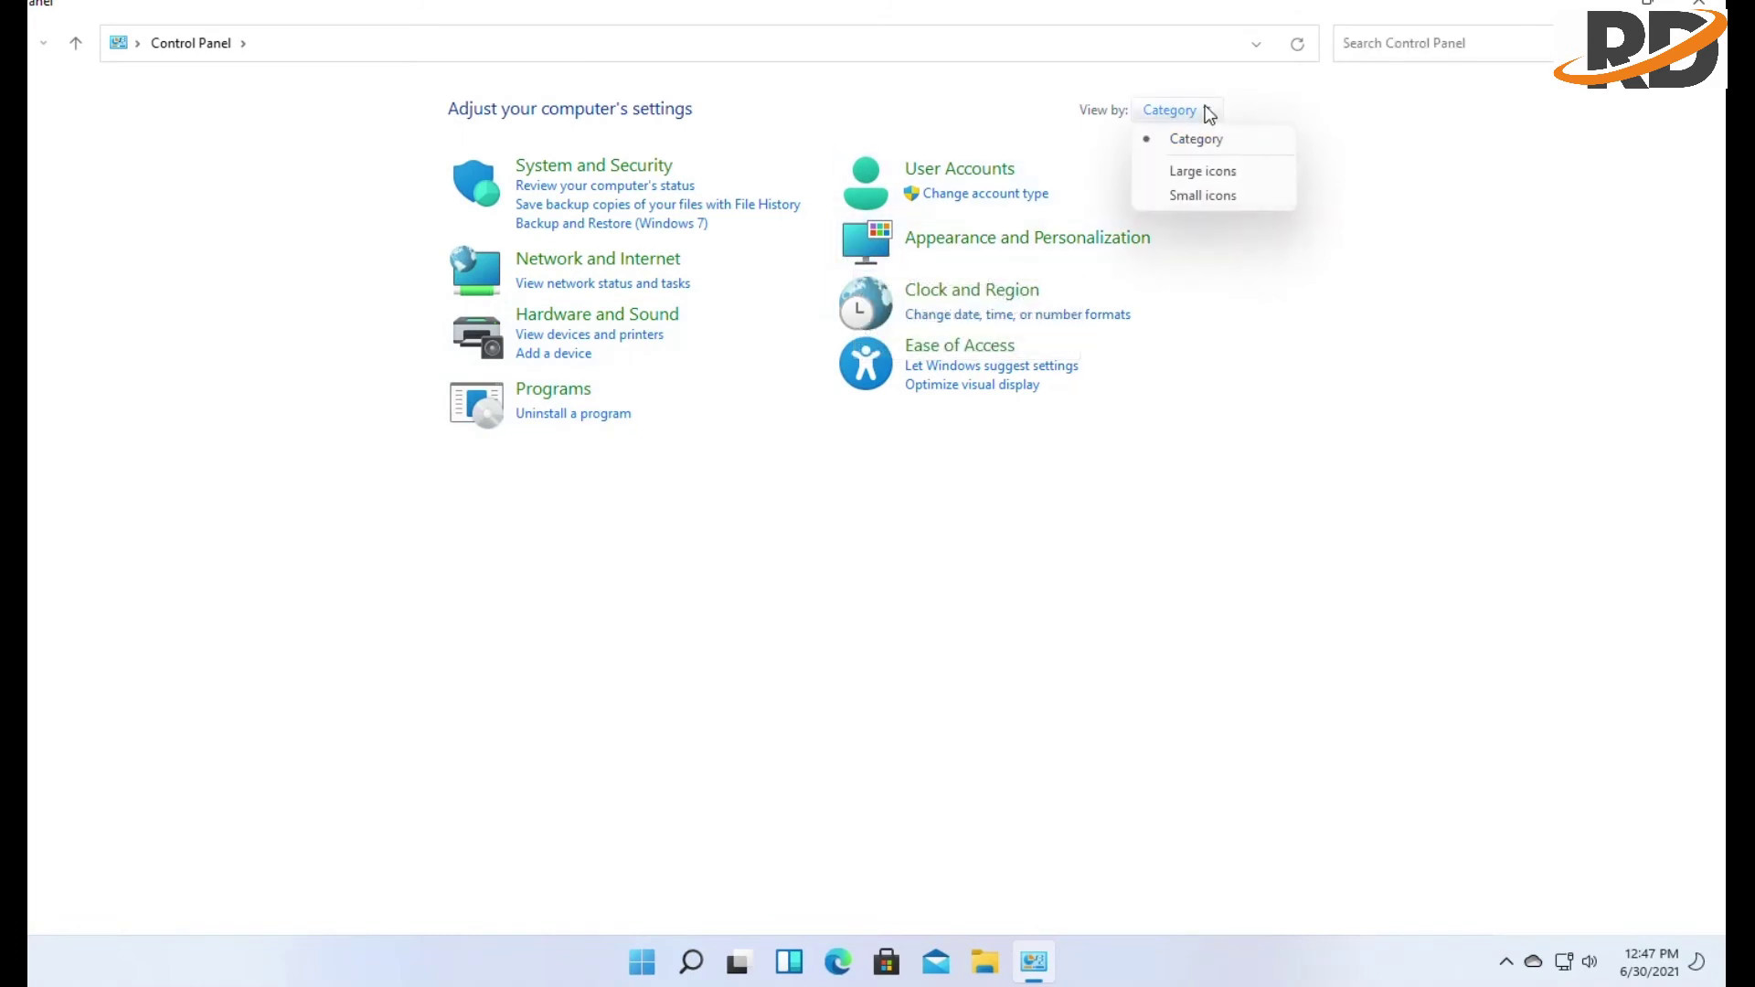
click(1192, 170)
click(1576, 110)
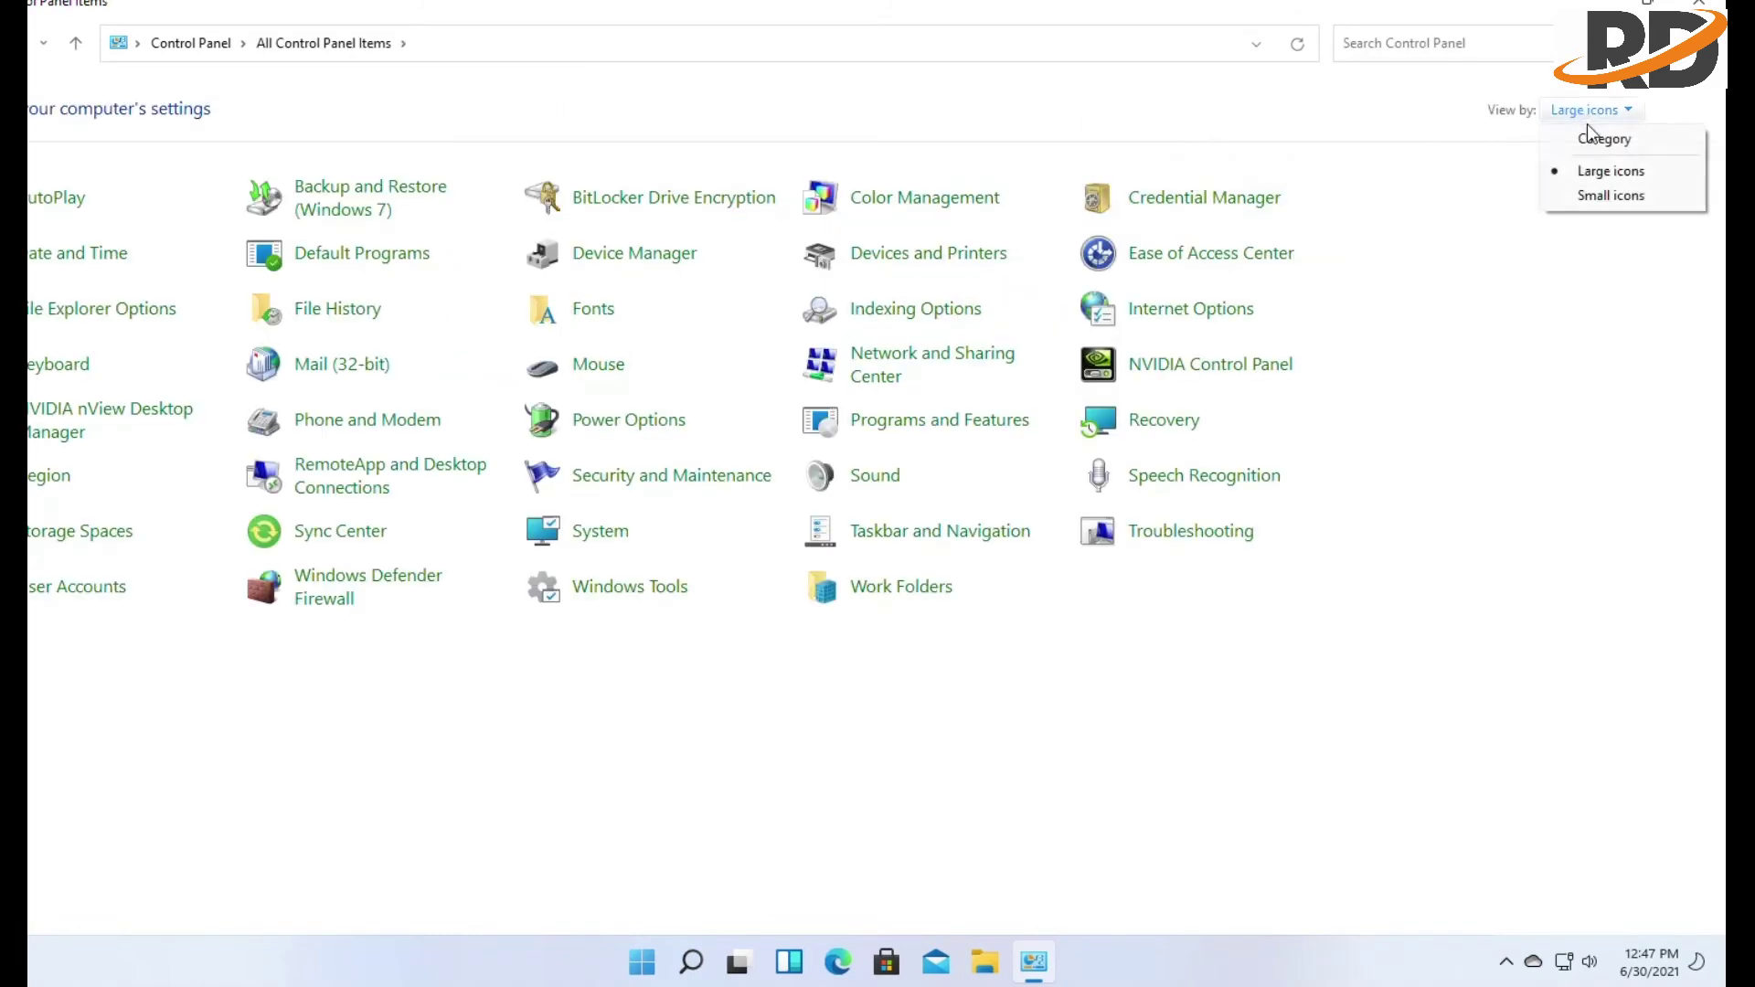
click(1595, 137)
Browse Programs > Uninstall a program, then return to Control Panel home
click(585, 391)
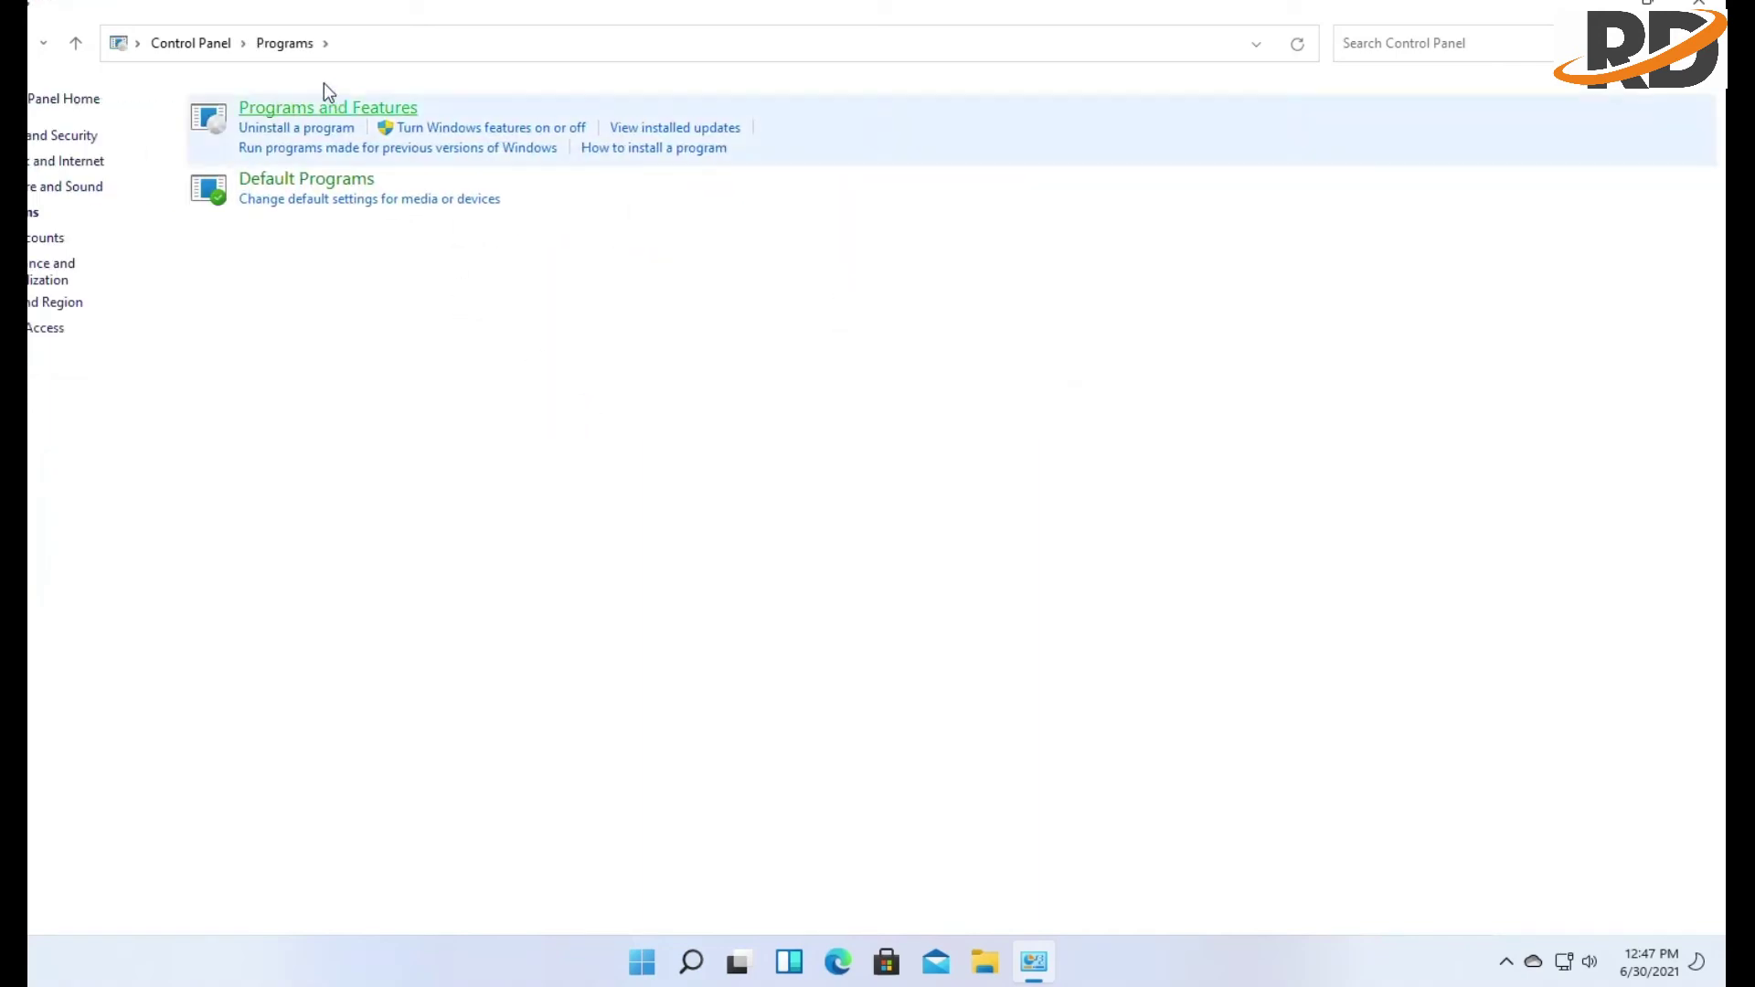
click(286, 128)
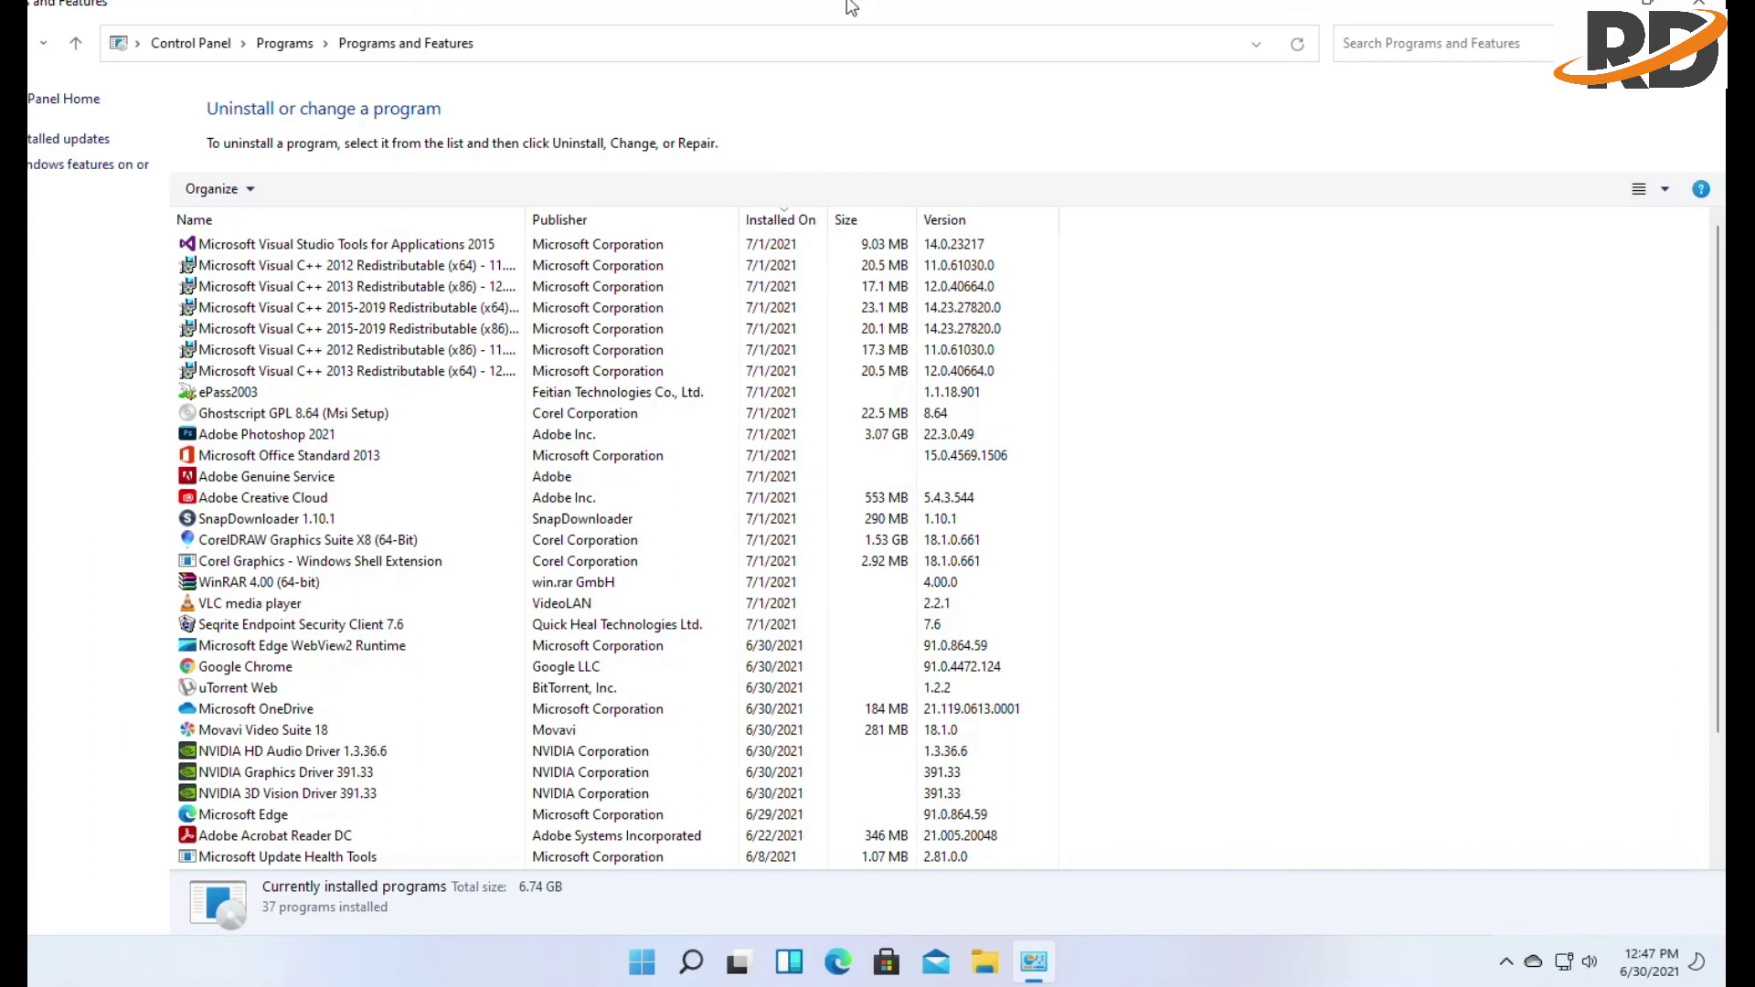
click(183, 43)
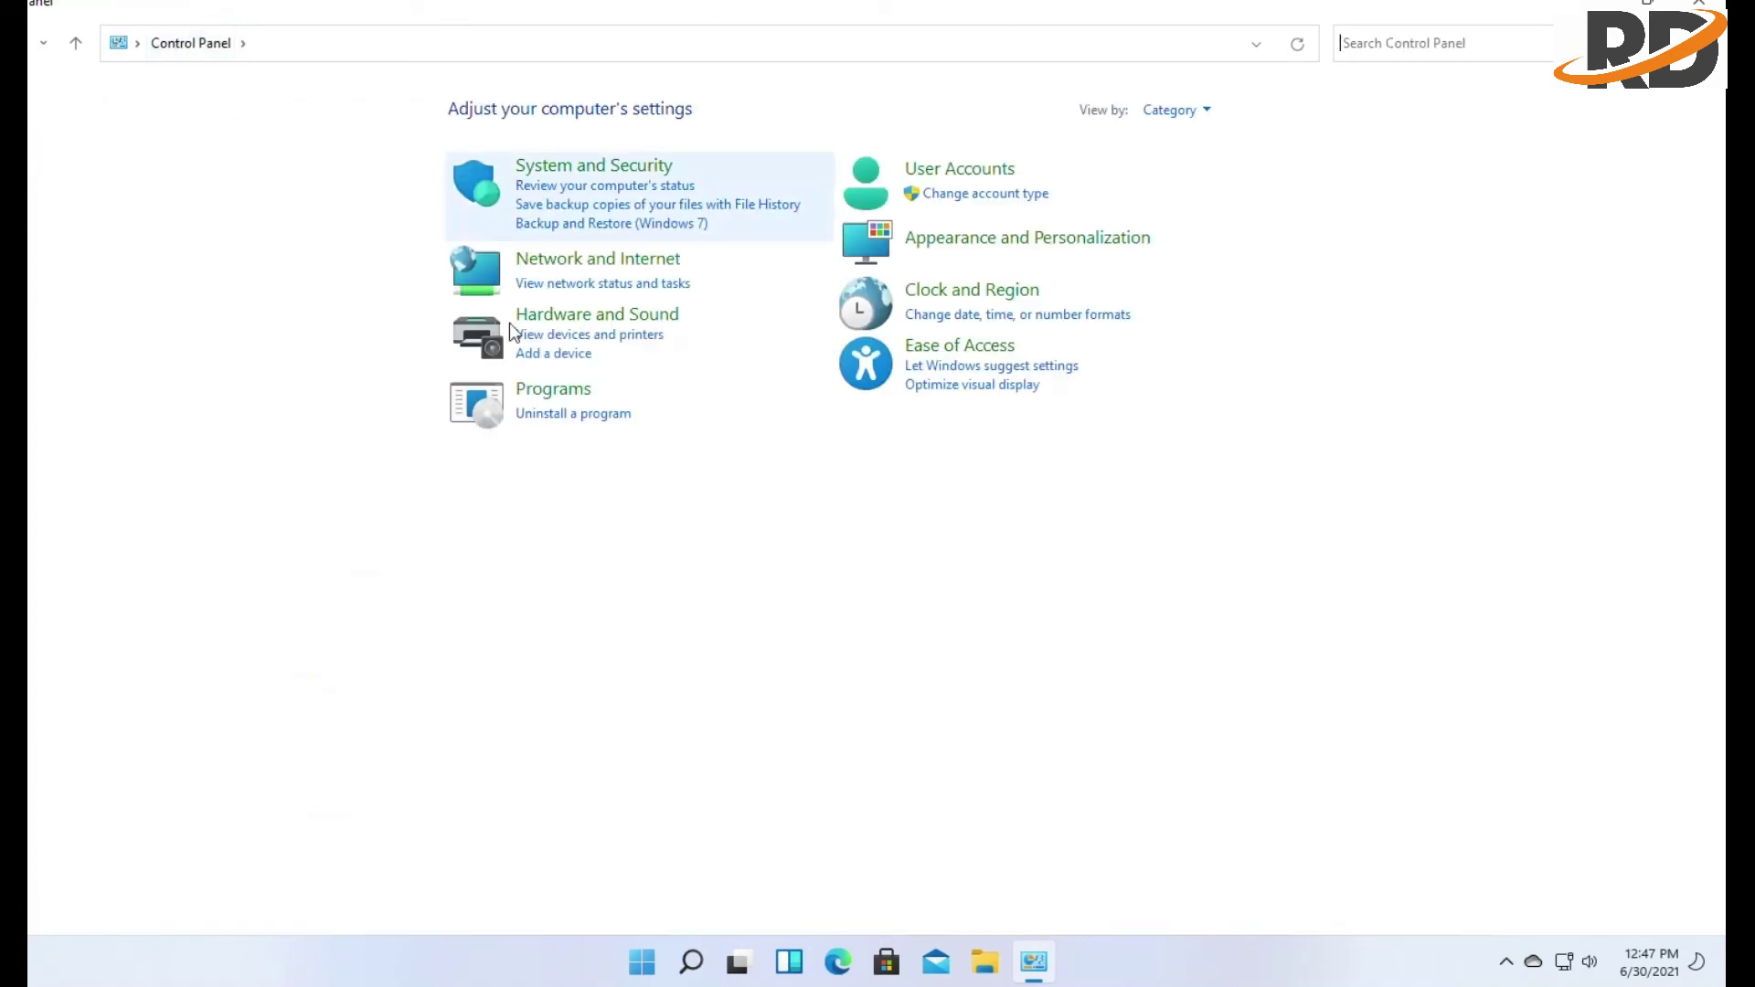
View the Ethernet adapter status via Network and Sharing Center, then open User Accounts
click(596, 261)
click(302, 111)
click(83, 139)
click(174, 166)
double_click(172, 166)
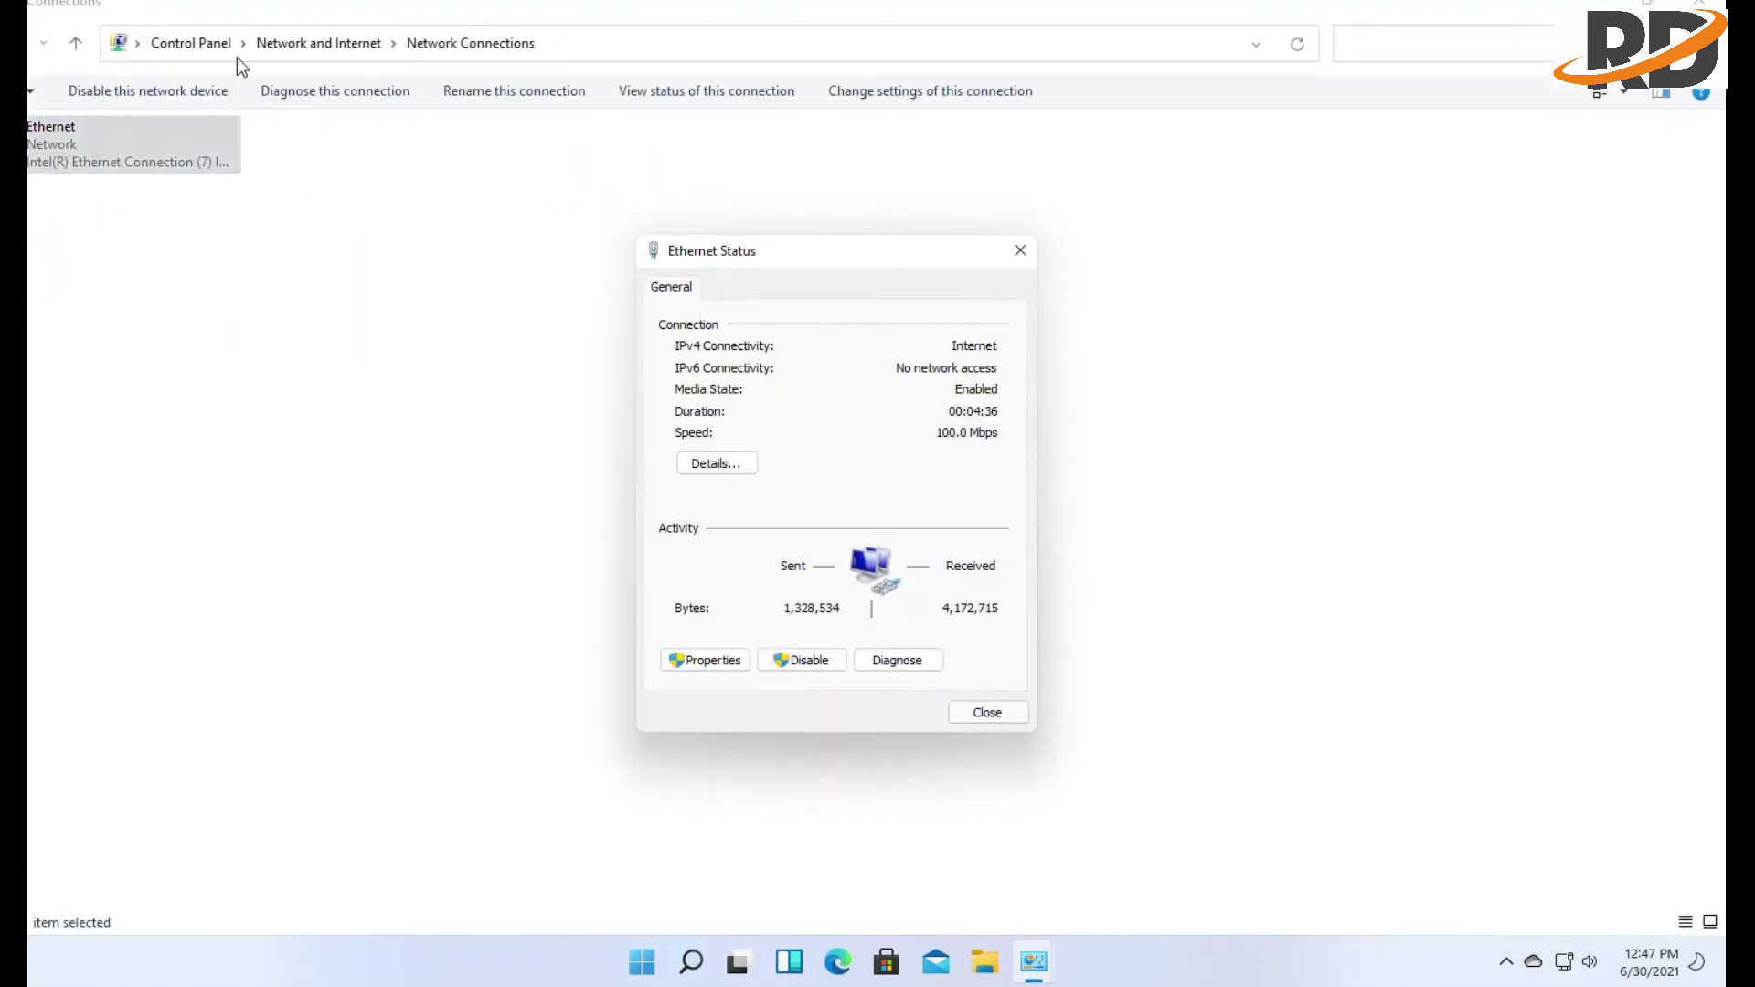
click(191, 42)
click(940, 169)
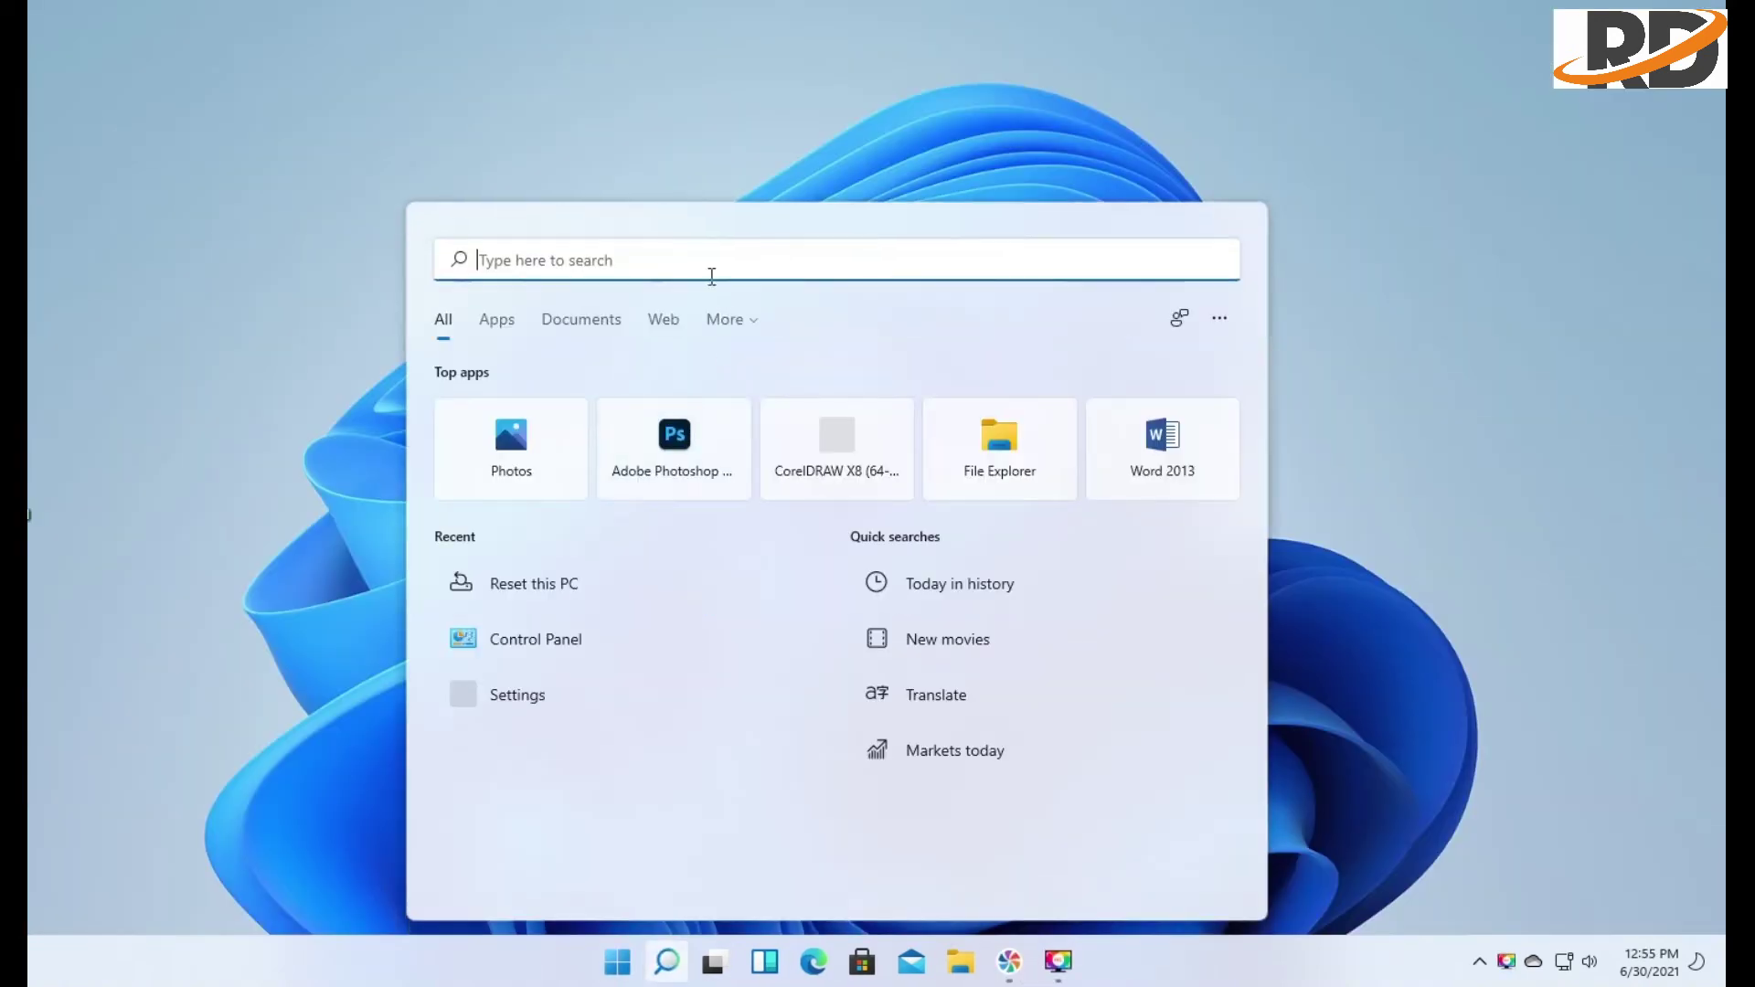
Search 'res' and open System > Recovery from the Reset this PC result
text(se)
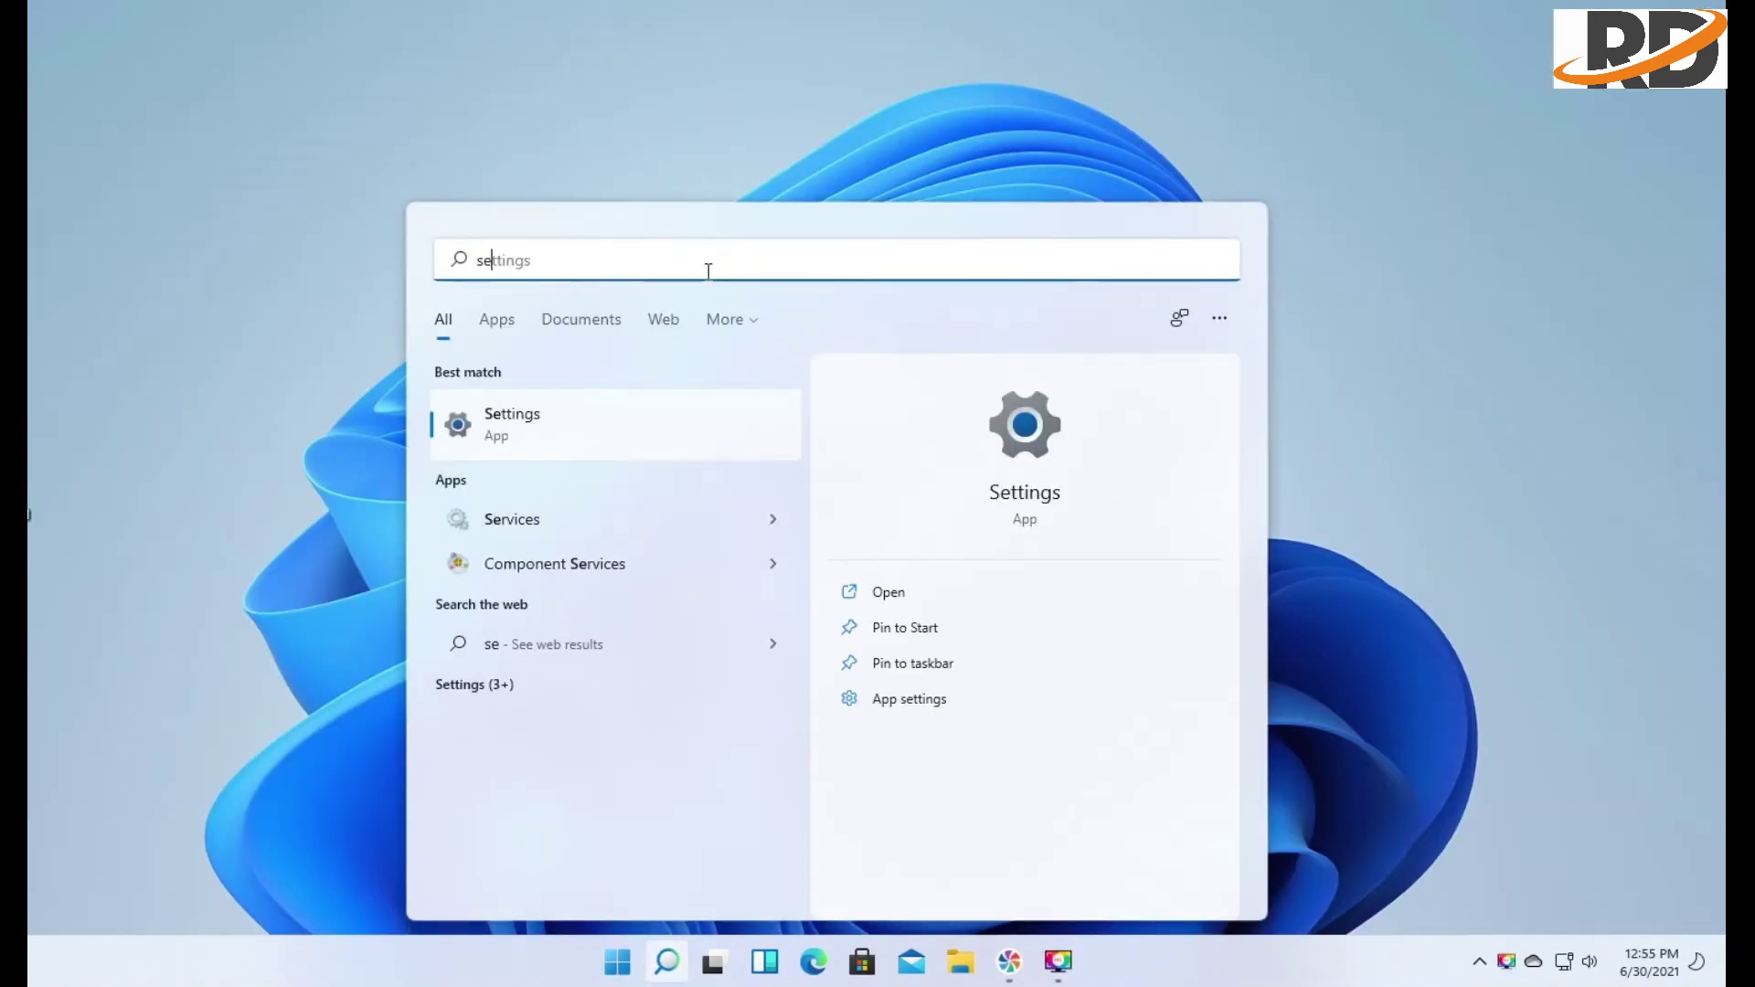
text(tting)
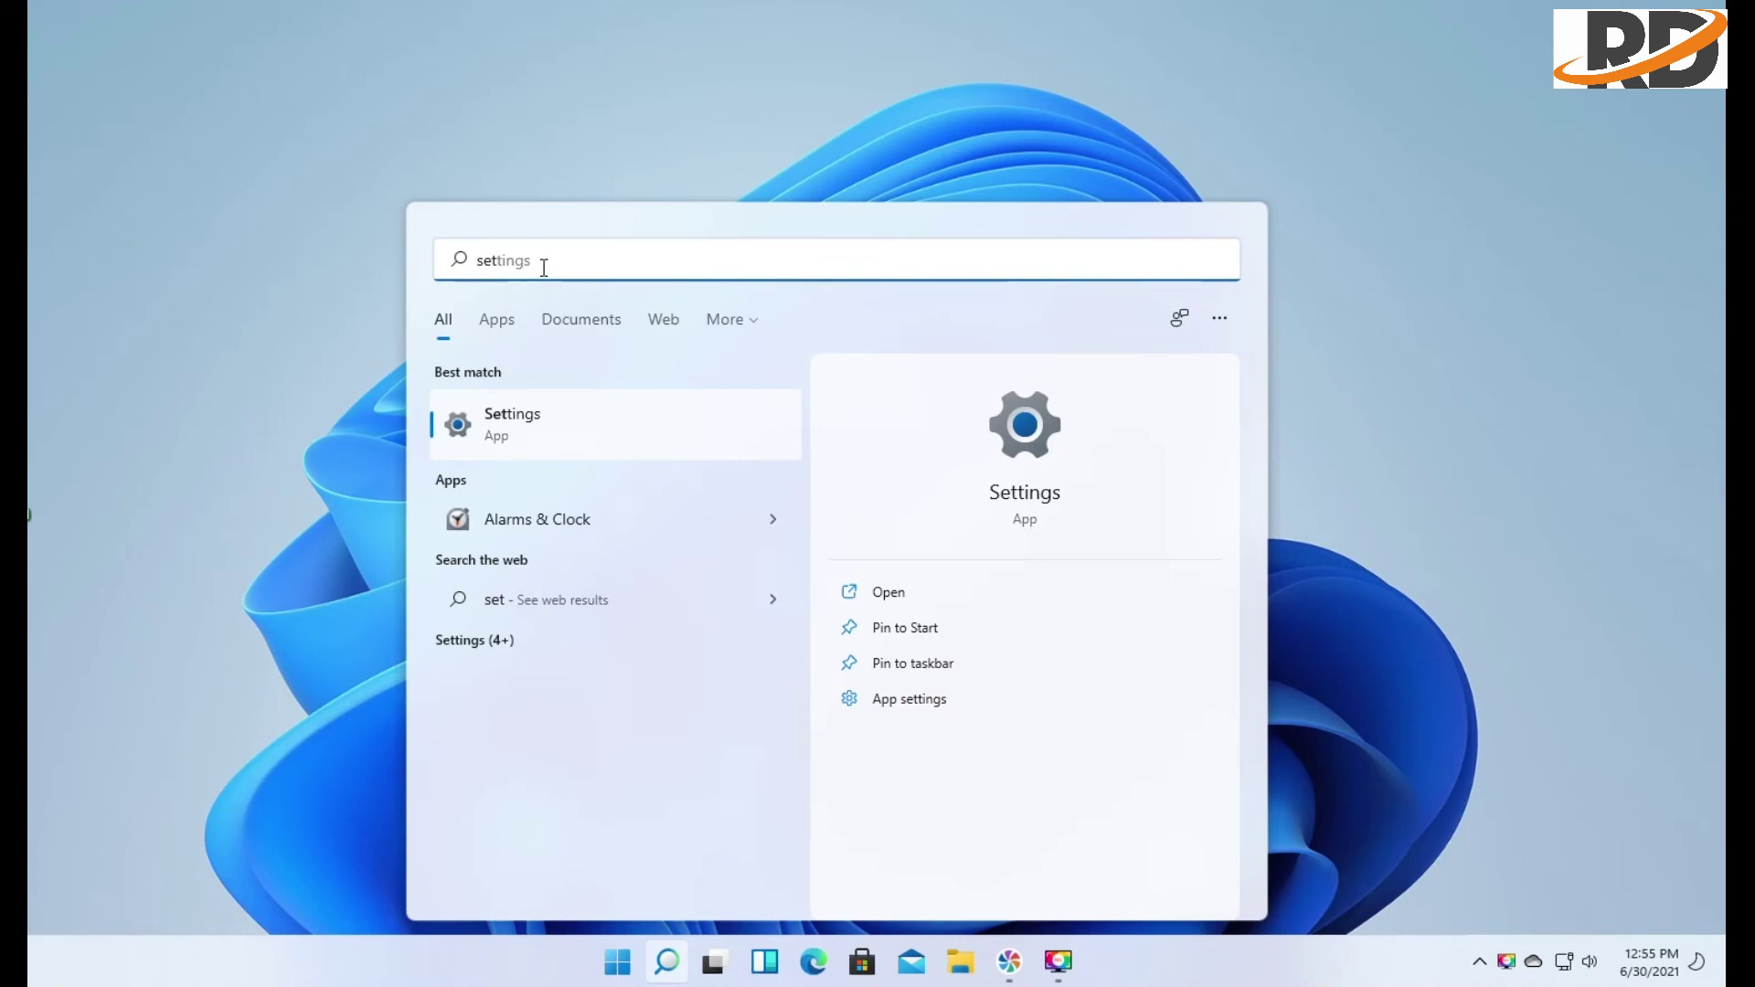
key(BackSpace)
key(BackSpace)
key(BackSpace)
key(BackSpace)
key(BackSpace)
key(BackSpace)
key(BackSpace)
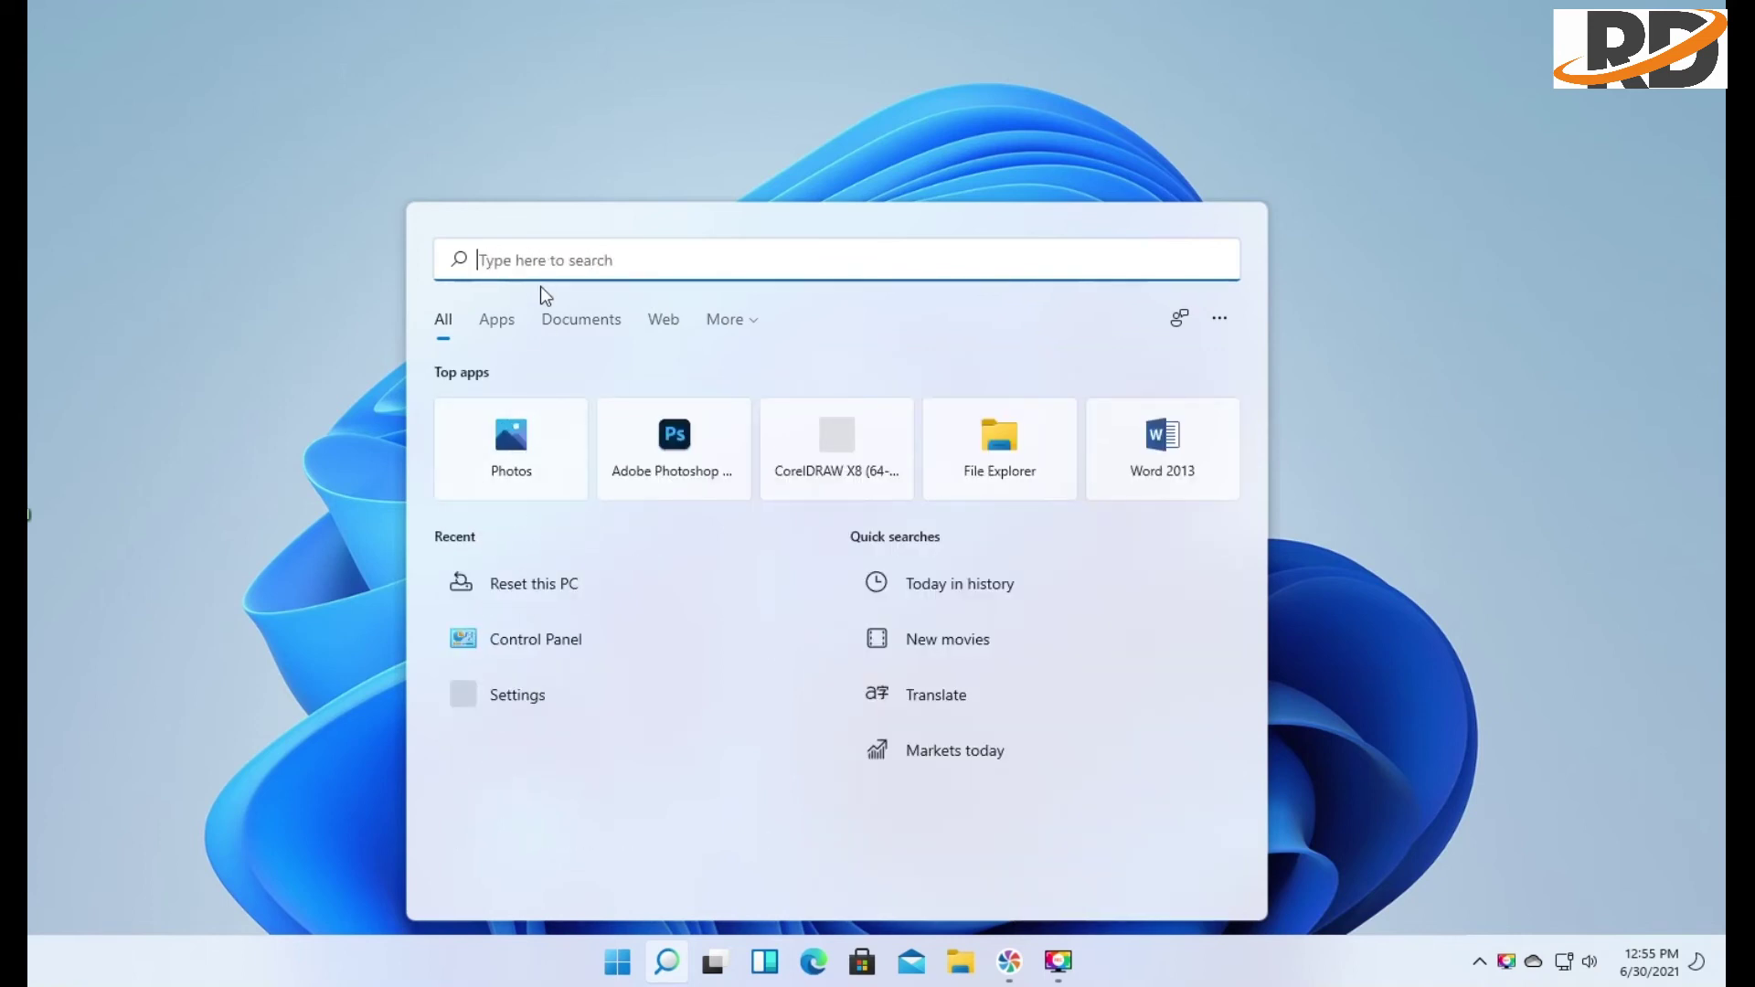
text(rest)
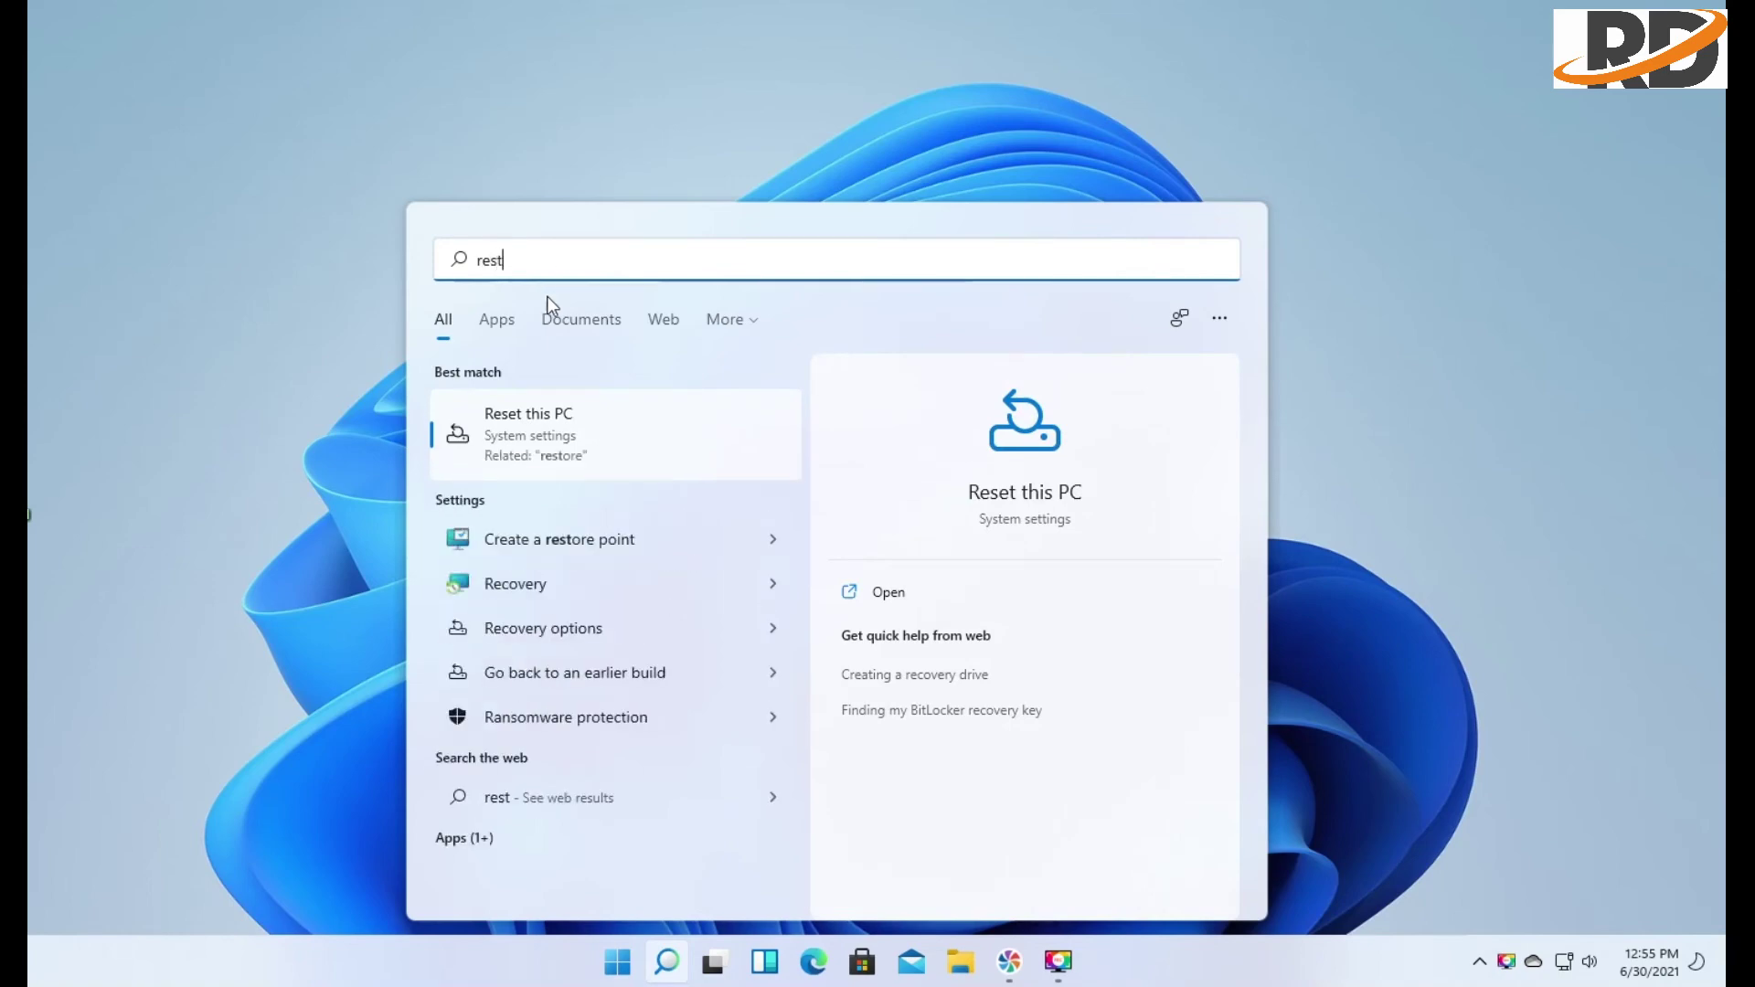
click(589, 430)
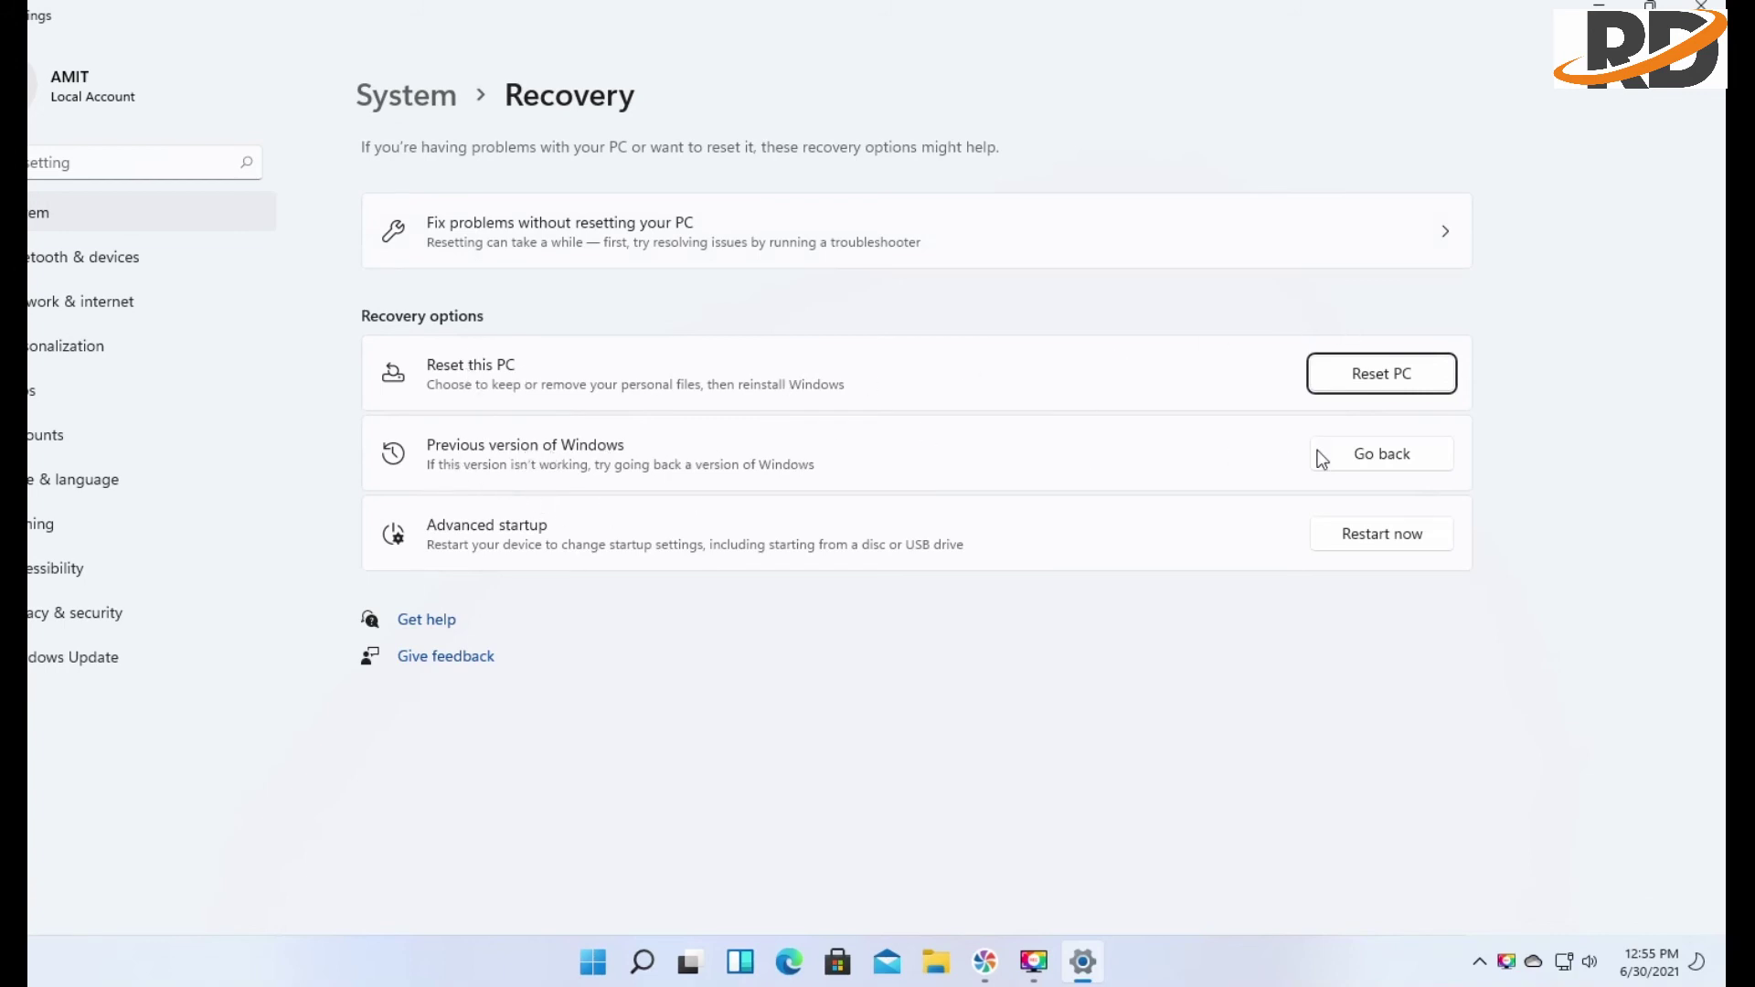
Start going back to the earlier build, citing 'For another reason' and declining update checks
click(1360, 457)
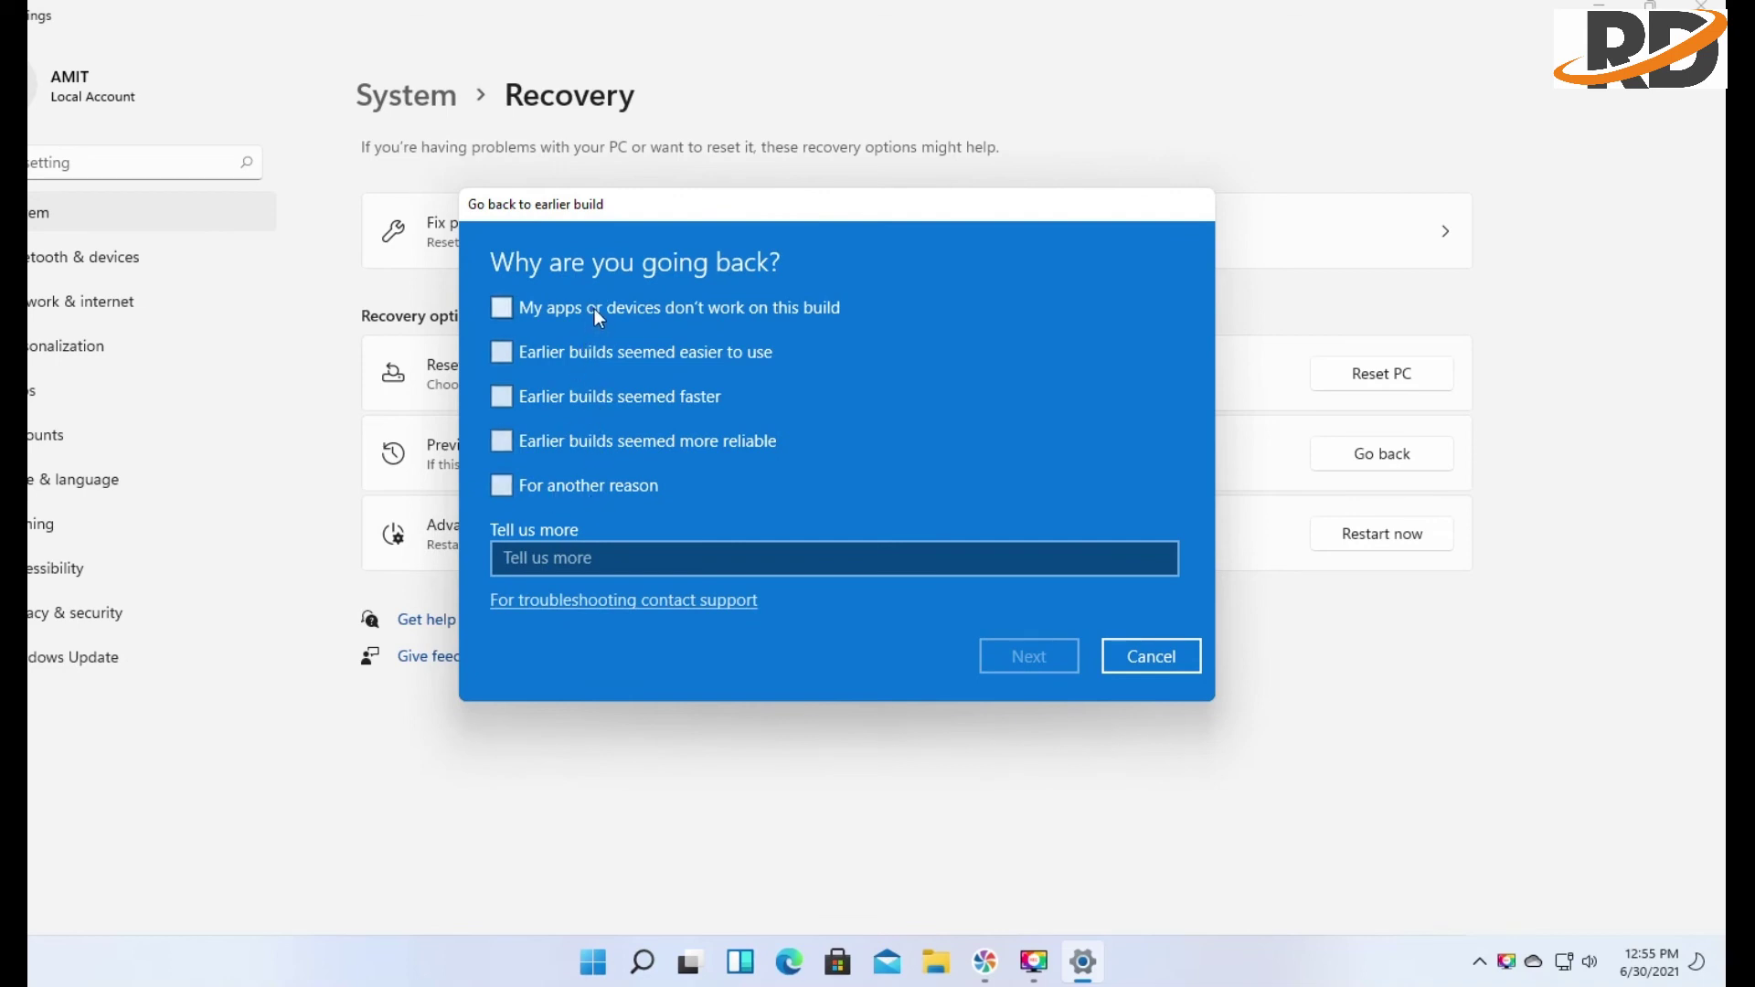
click(583, 482)
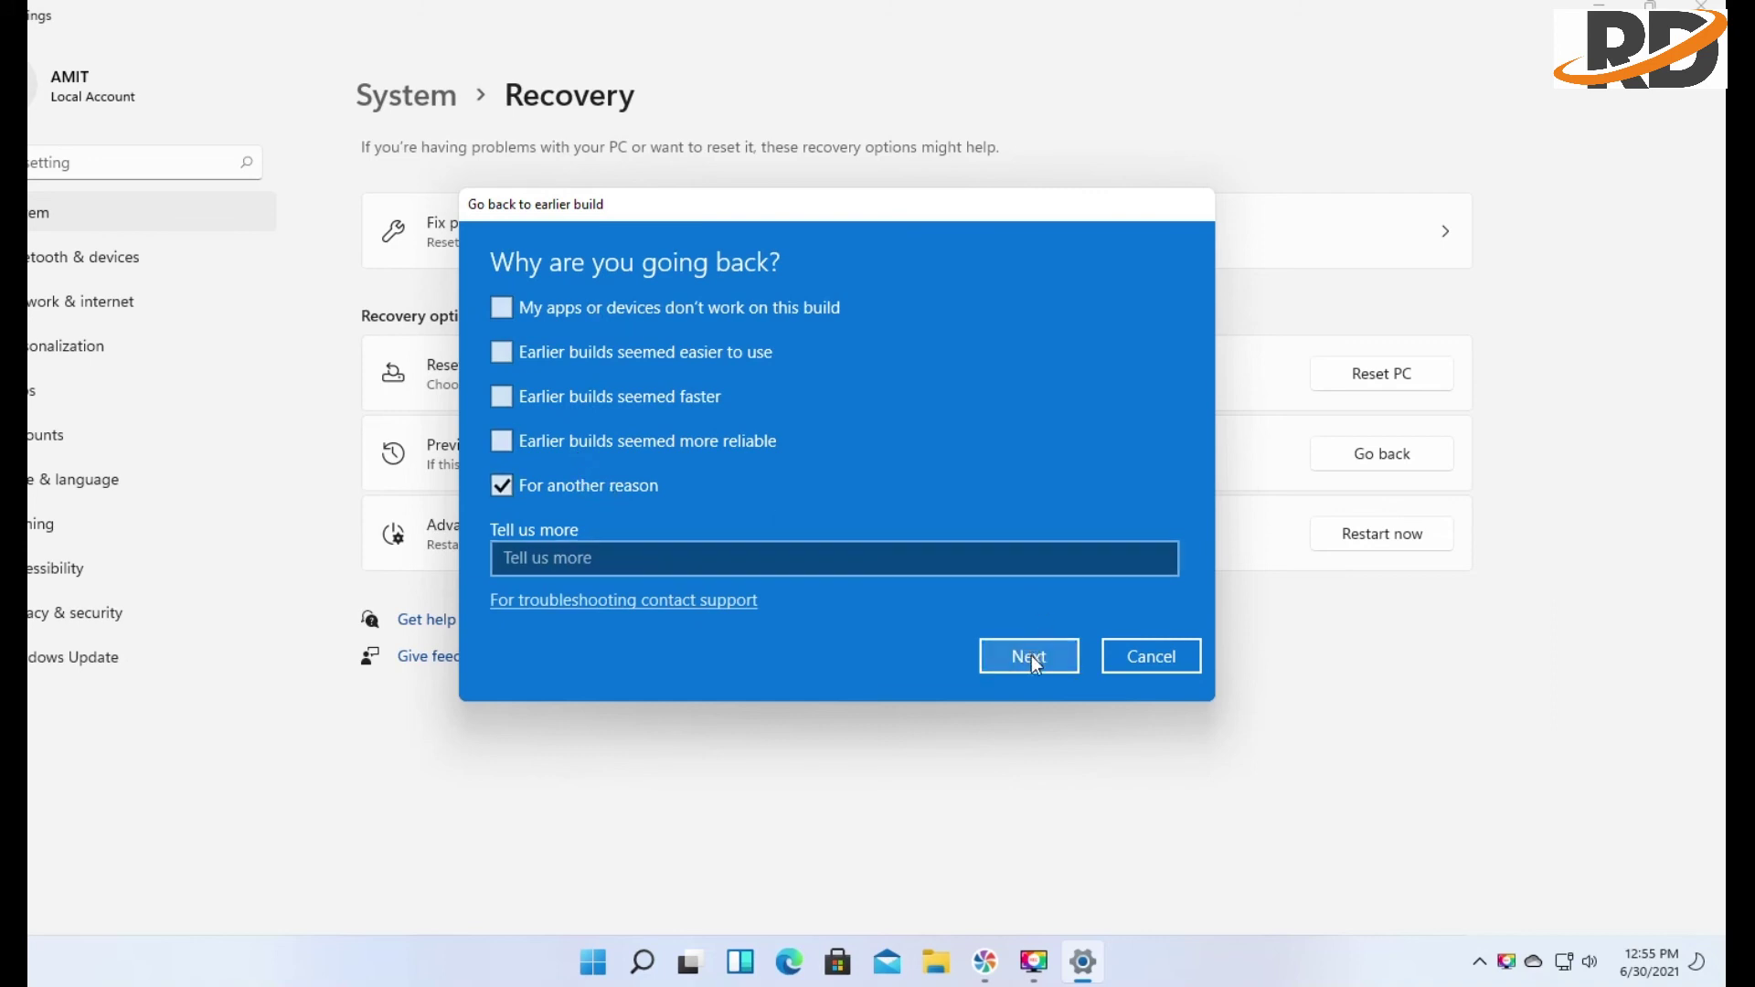
click(1031, 656)
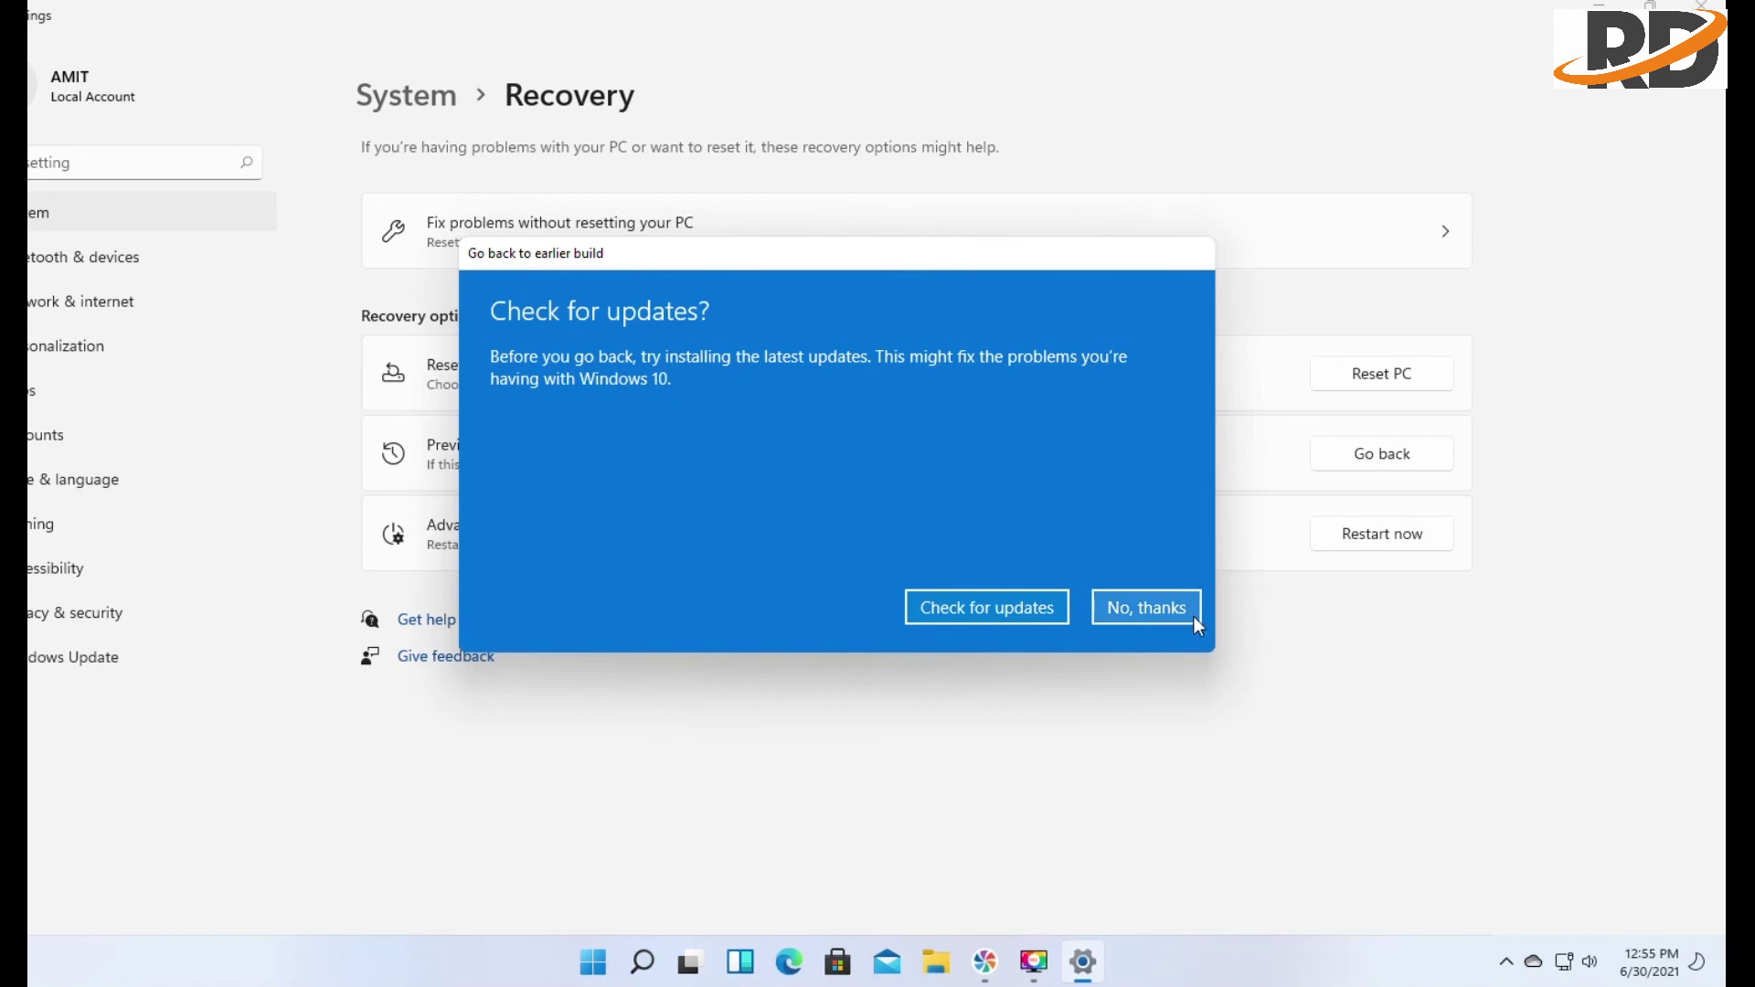
click(1139, 618)
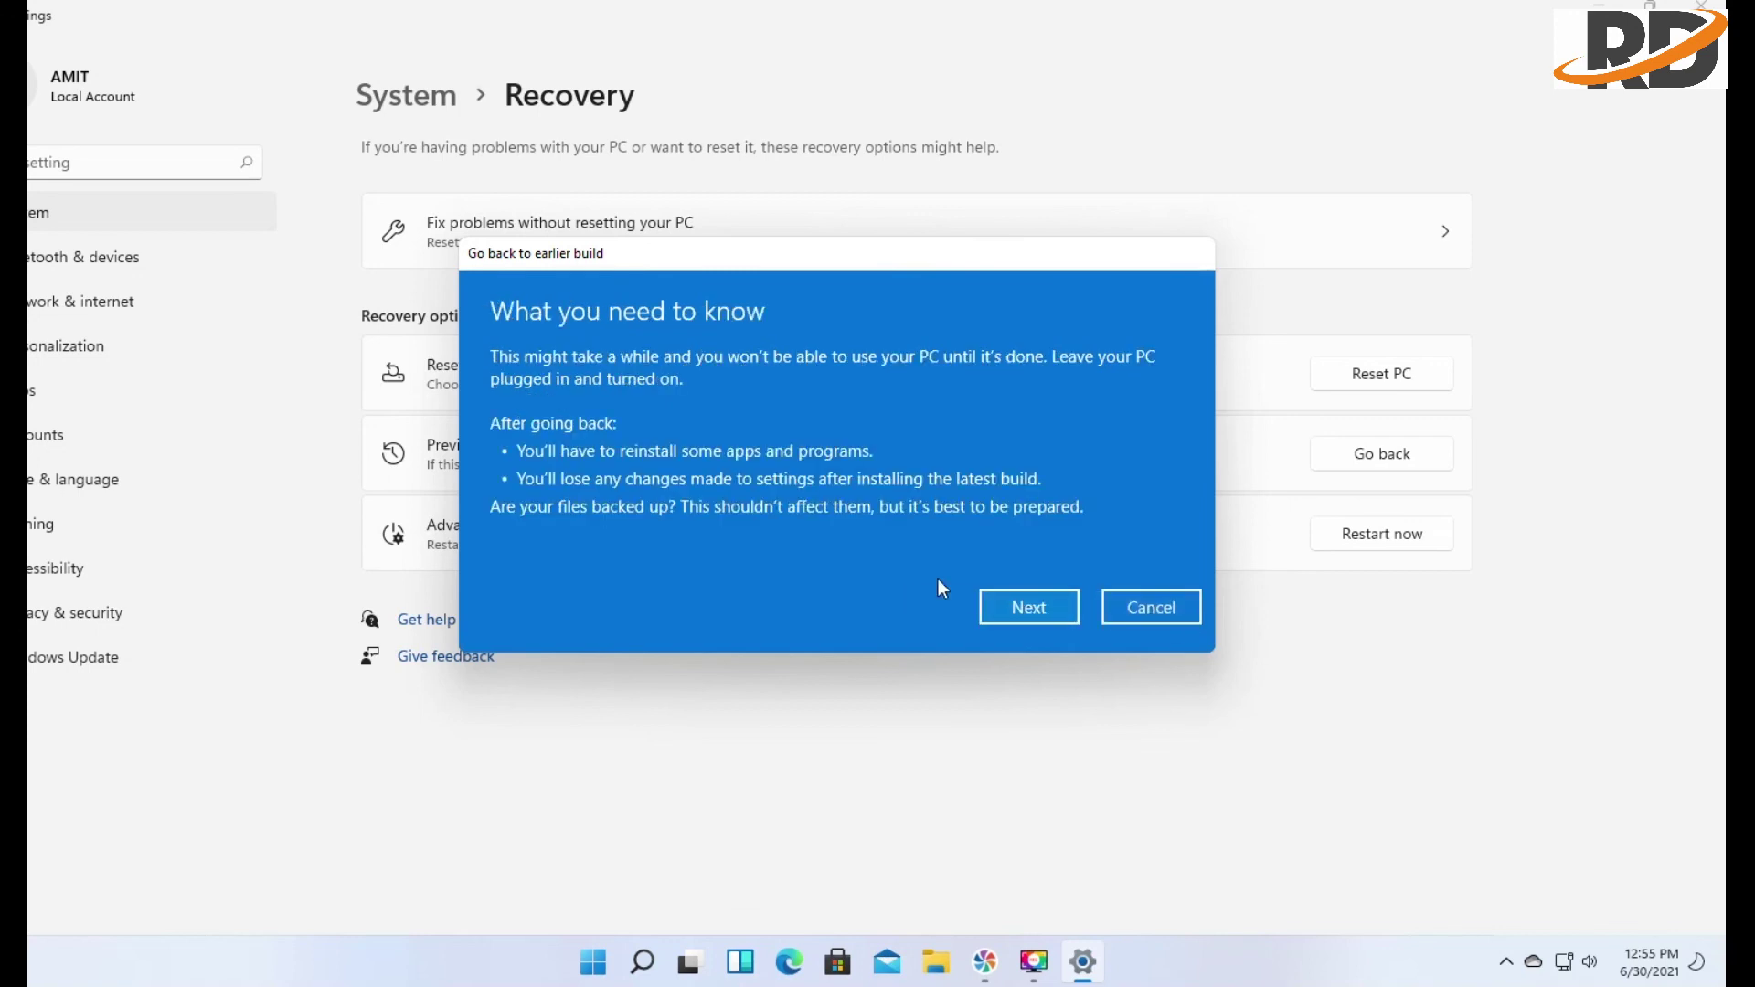
Acknowledge the warning and password pages and confirm Go back to earlier build
click(1022, 600)
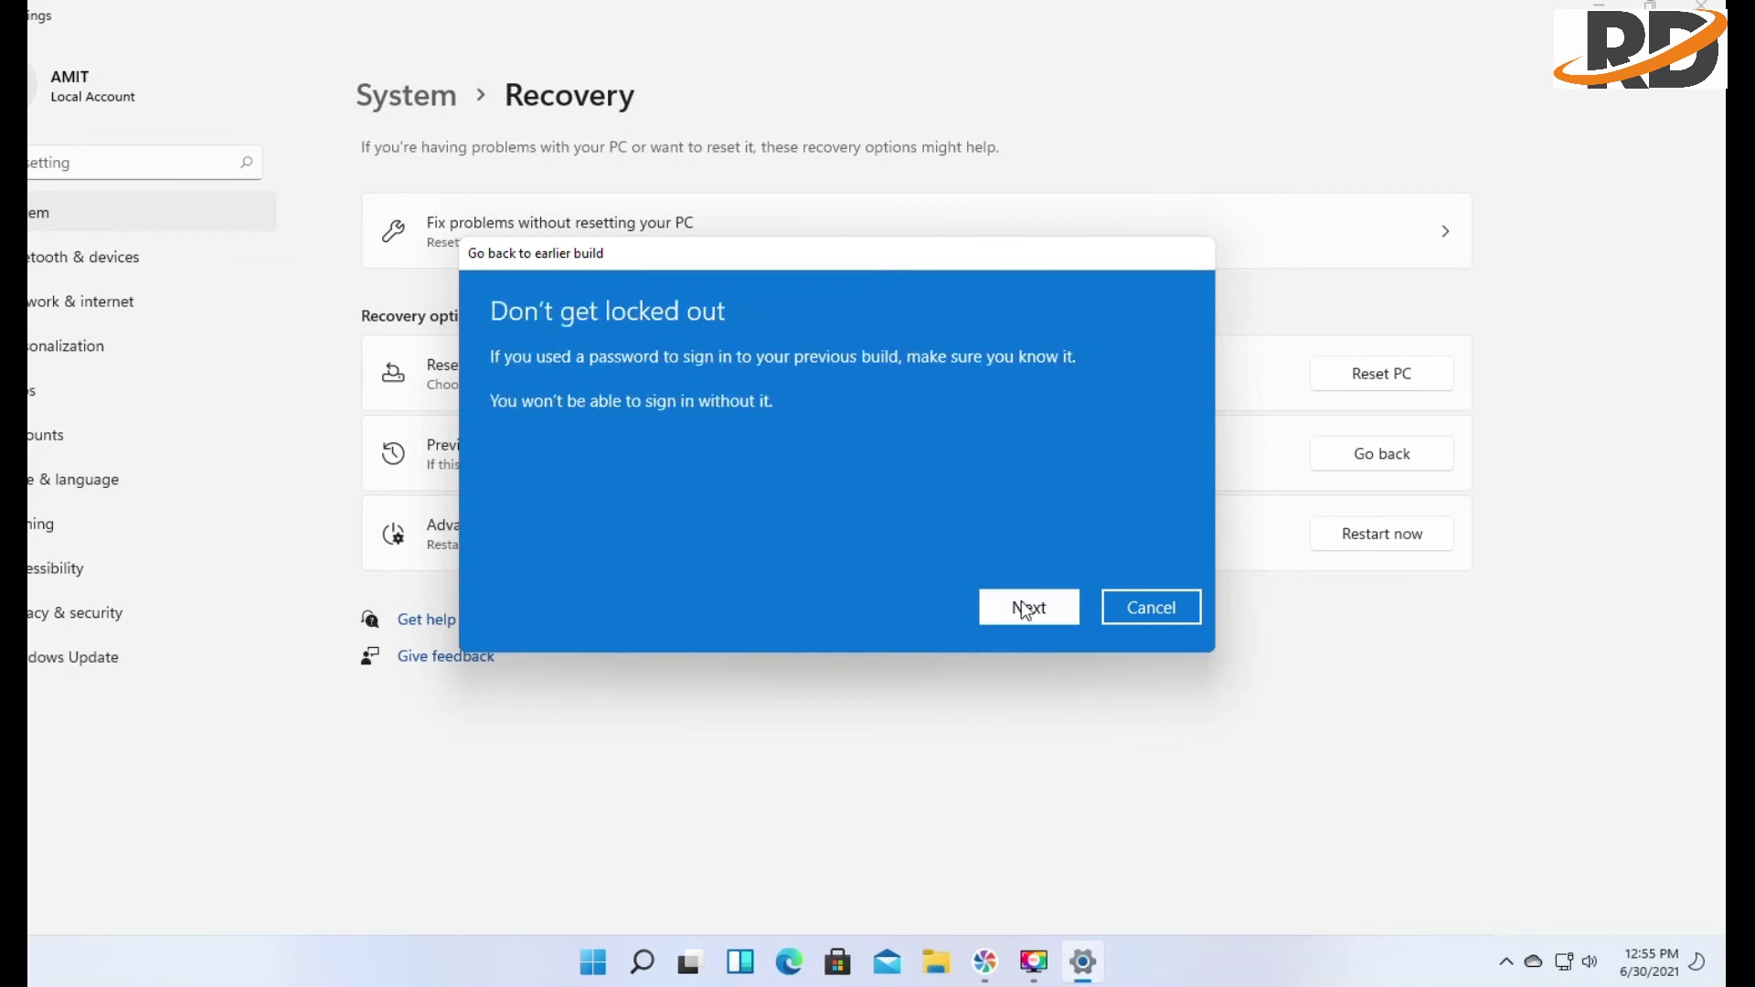
click(1022, 601)
click(986, 623)
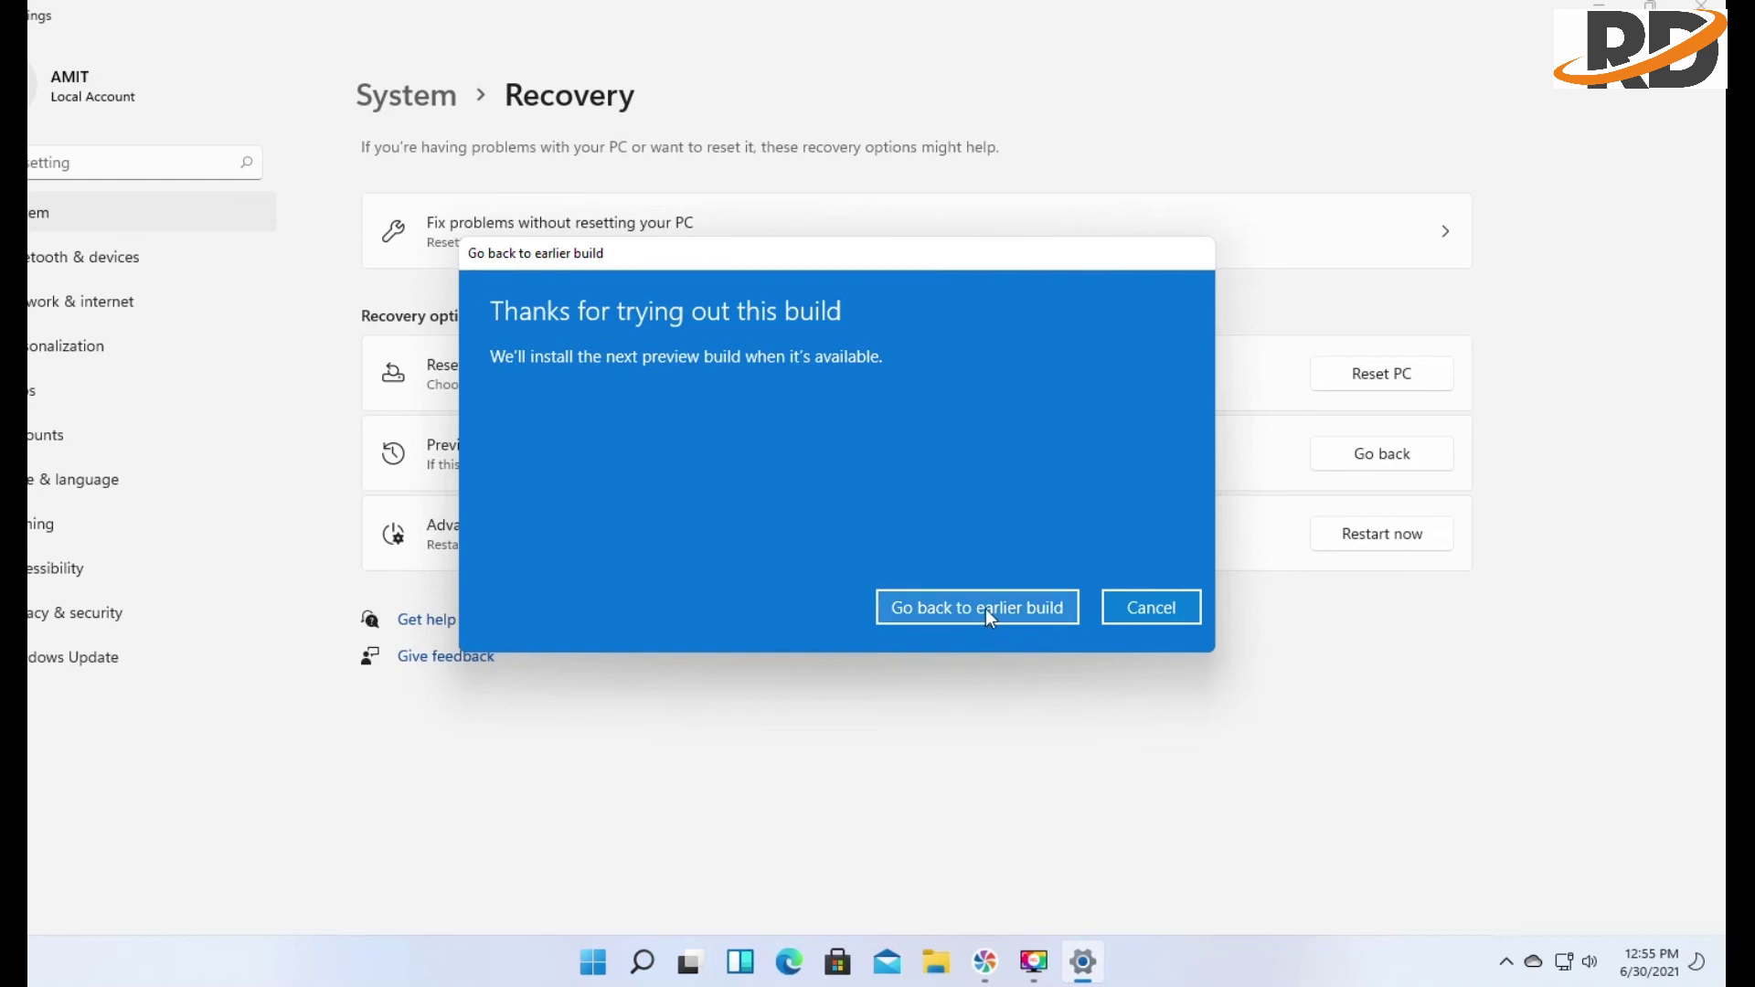
click(986, 609)
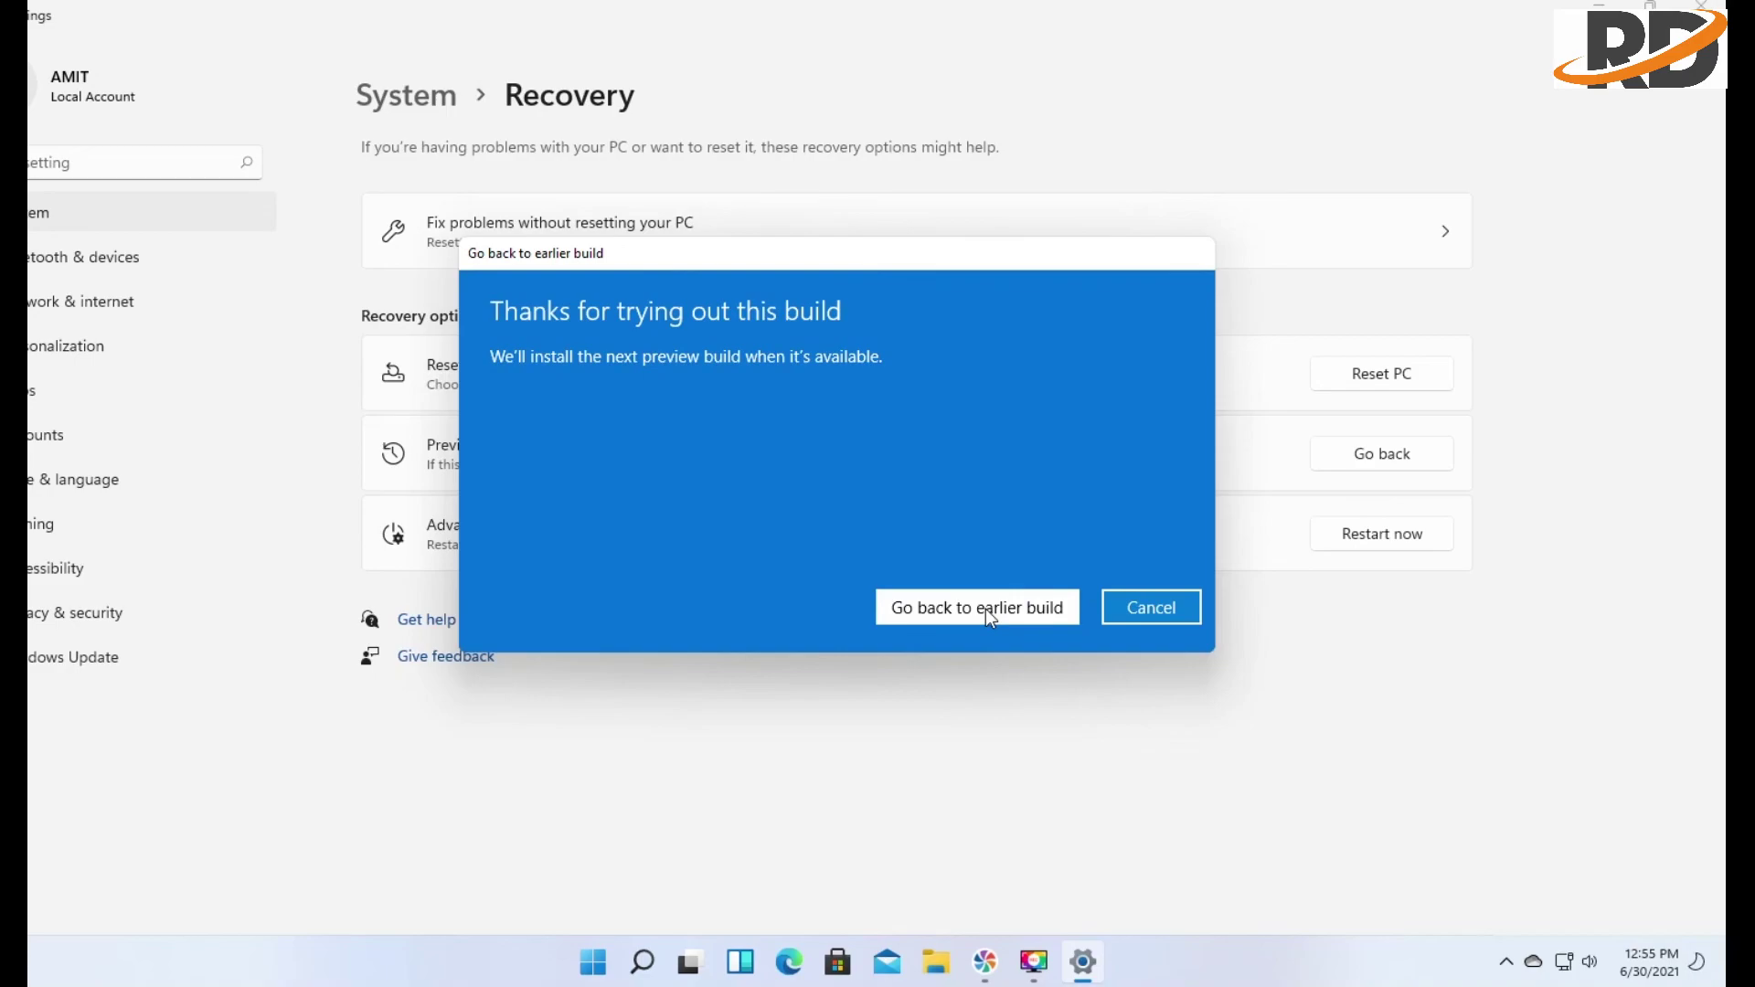